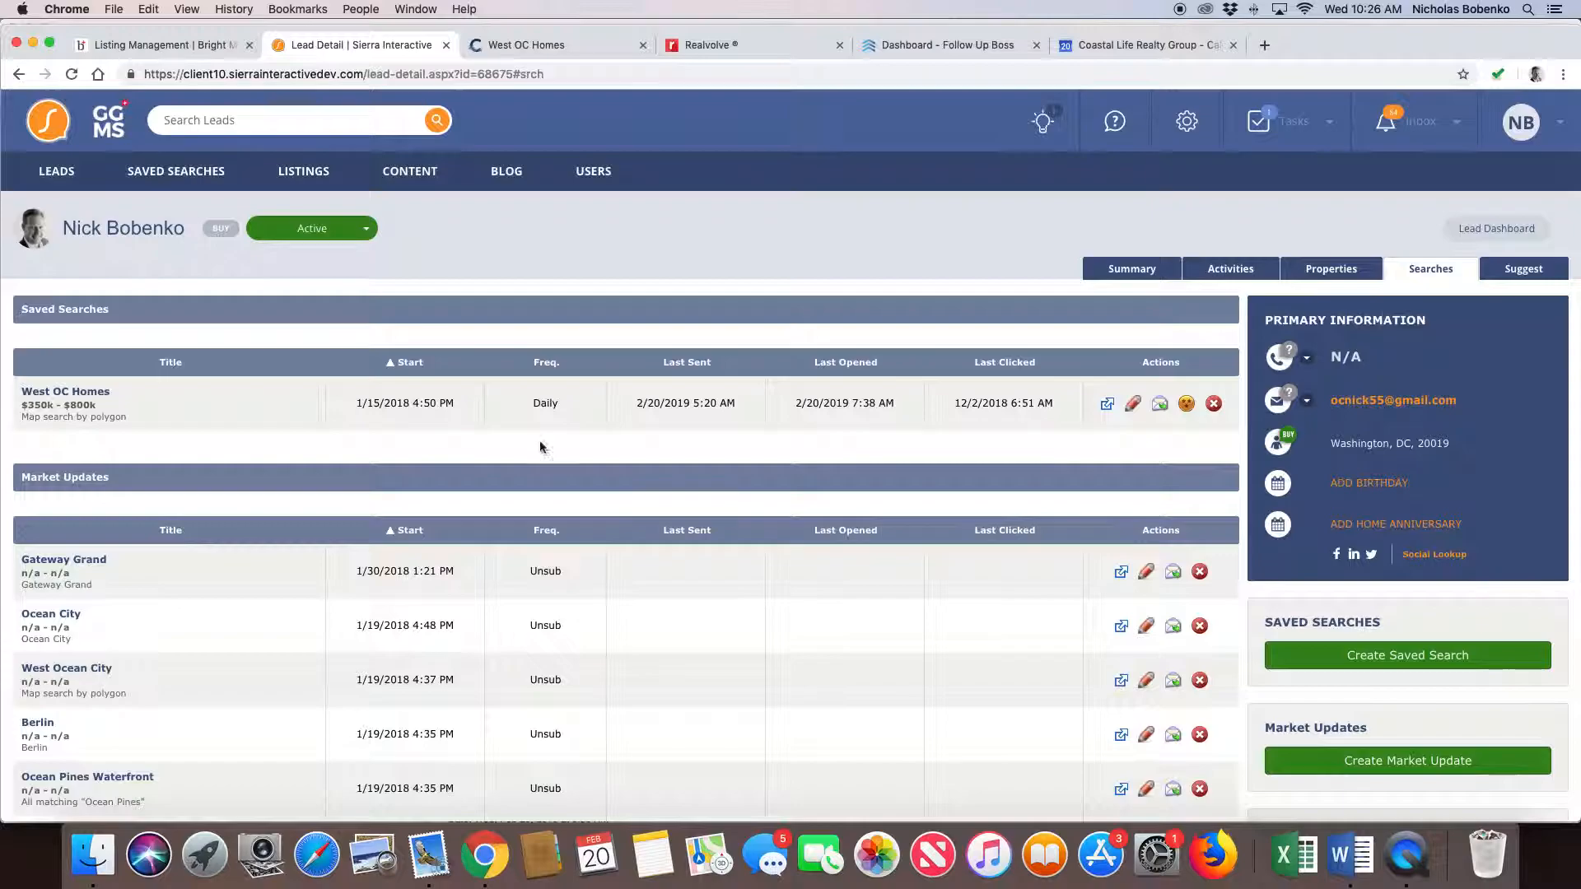
- Open the West OC Homes saved search results, review their criteria and matching listings, and return to the lead's searches
left_click(1106, 403)
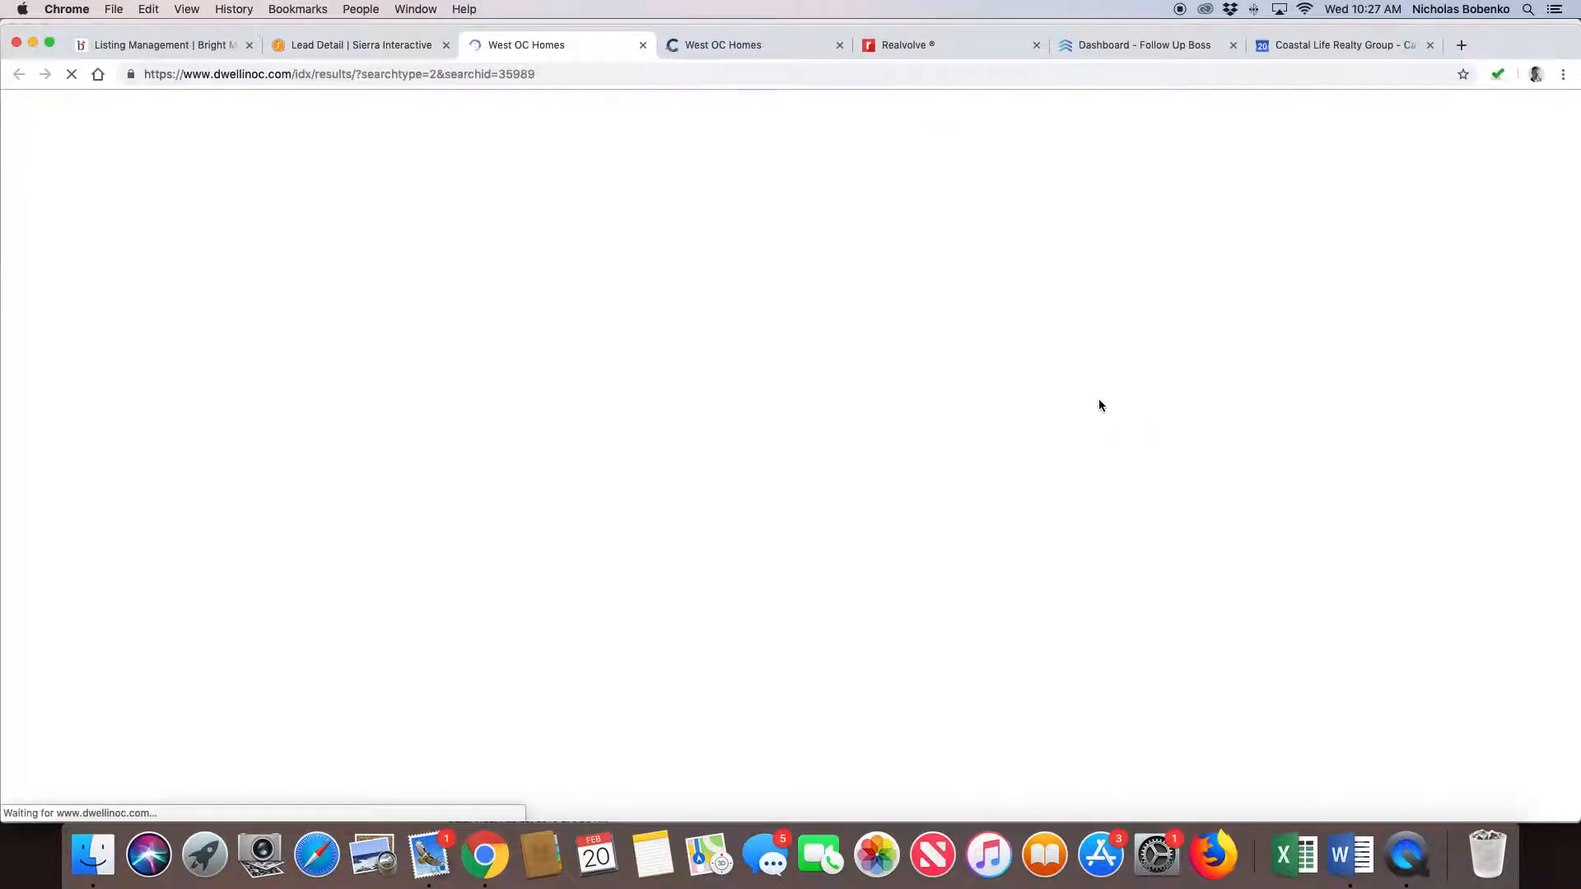
left_click(840, 46)
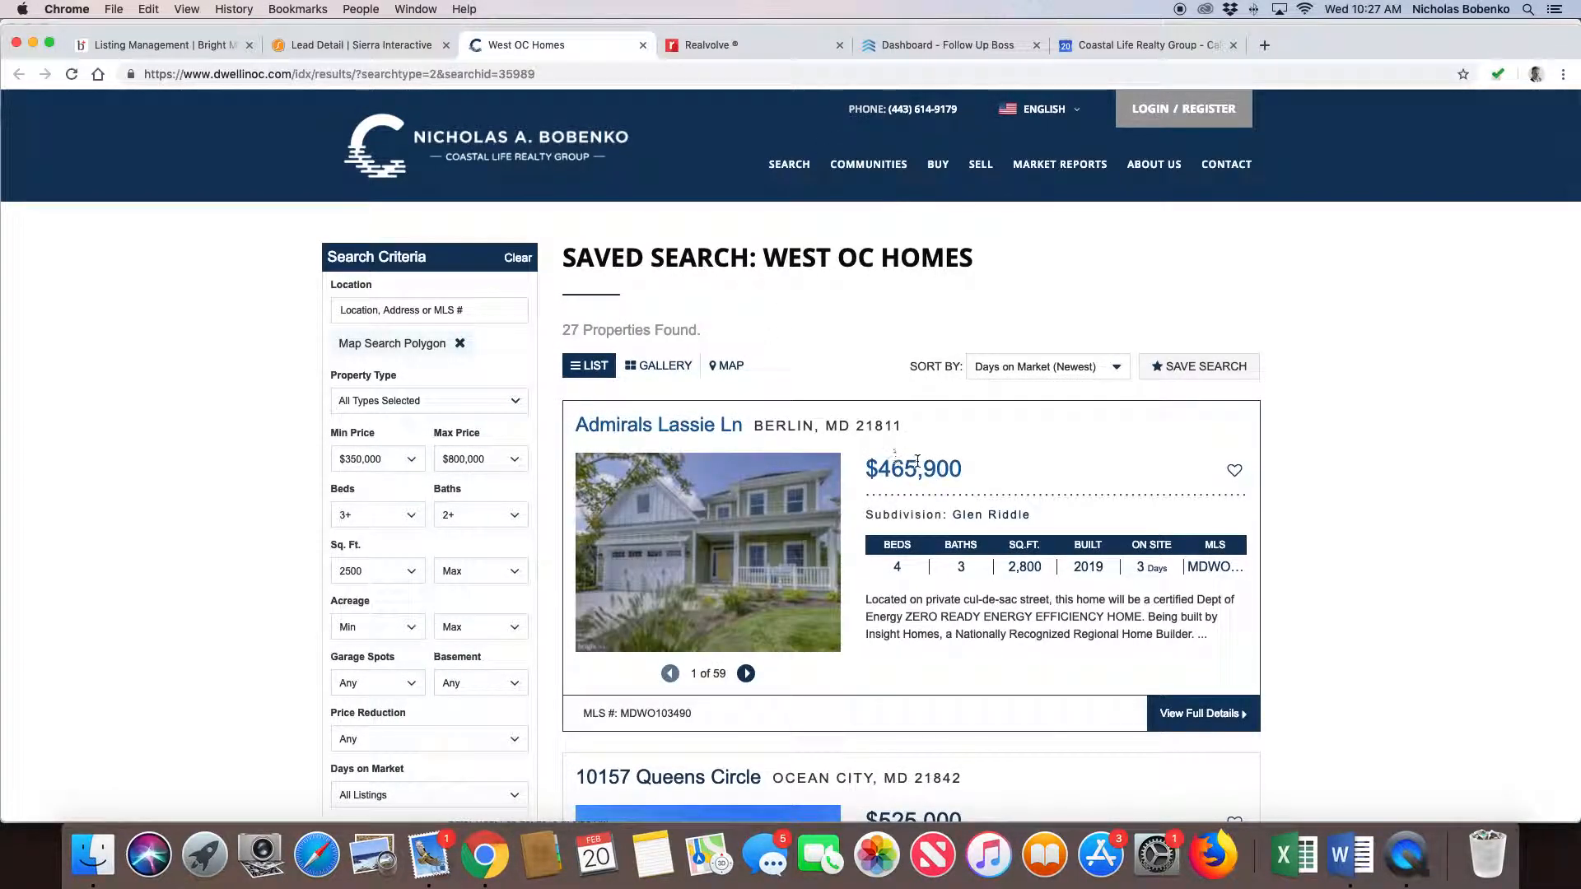
scroll(919, 458, "down", 3)
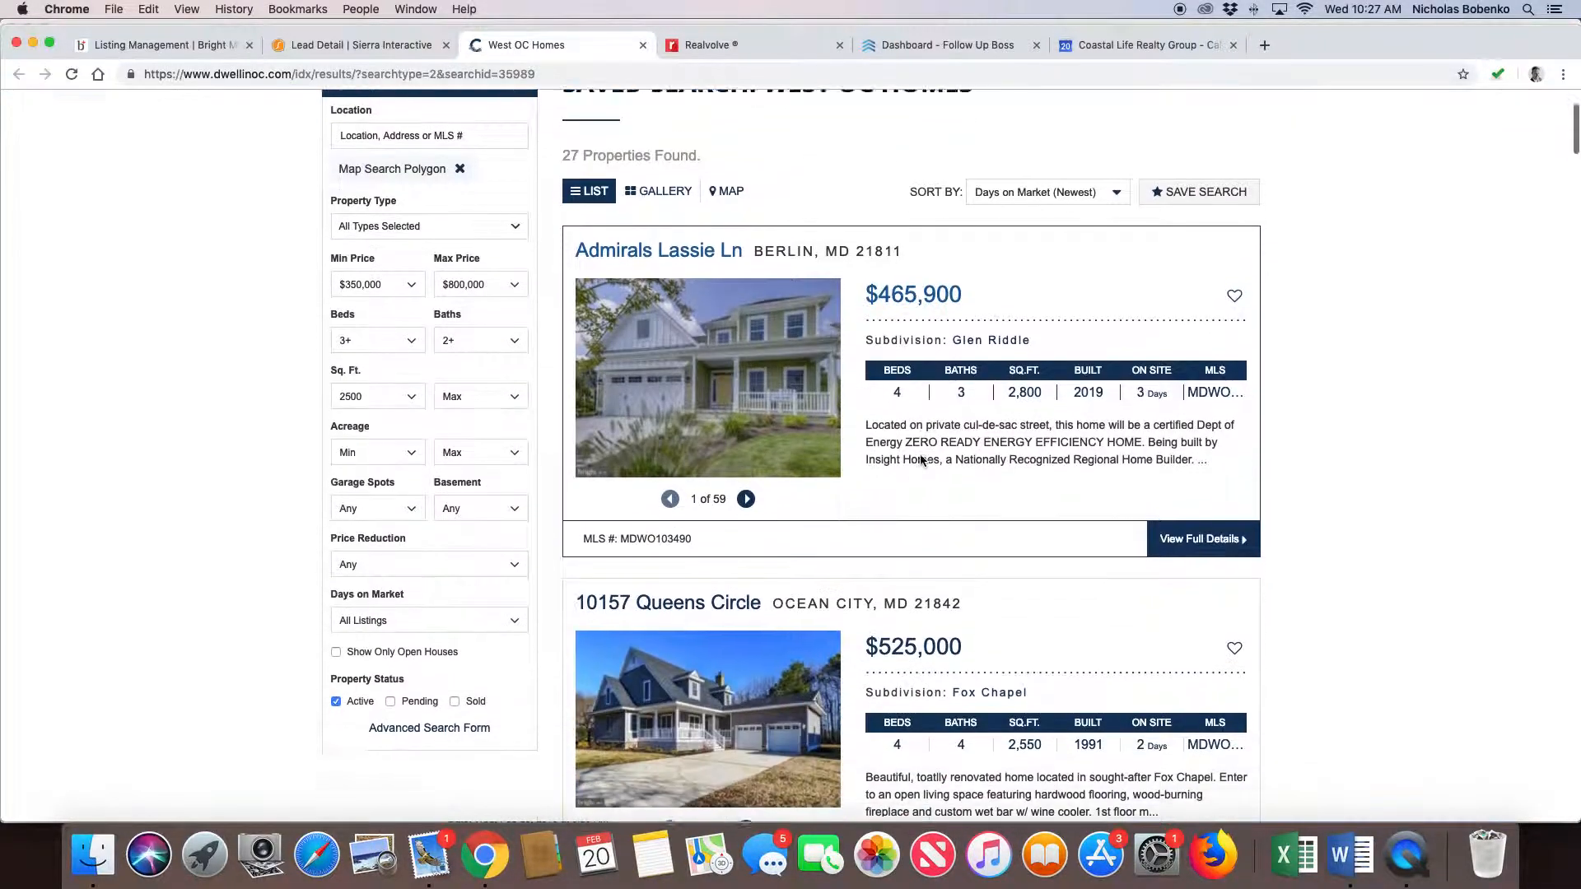
scroll(921, 459, "up", 3)
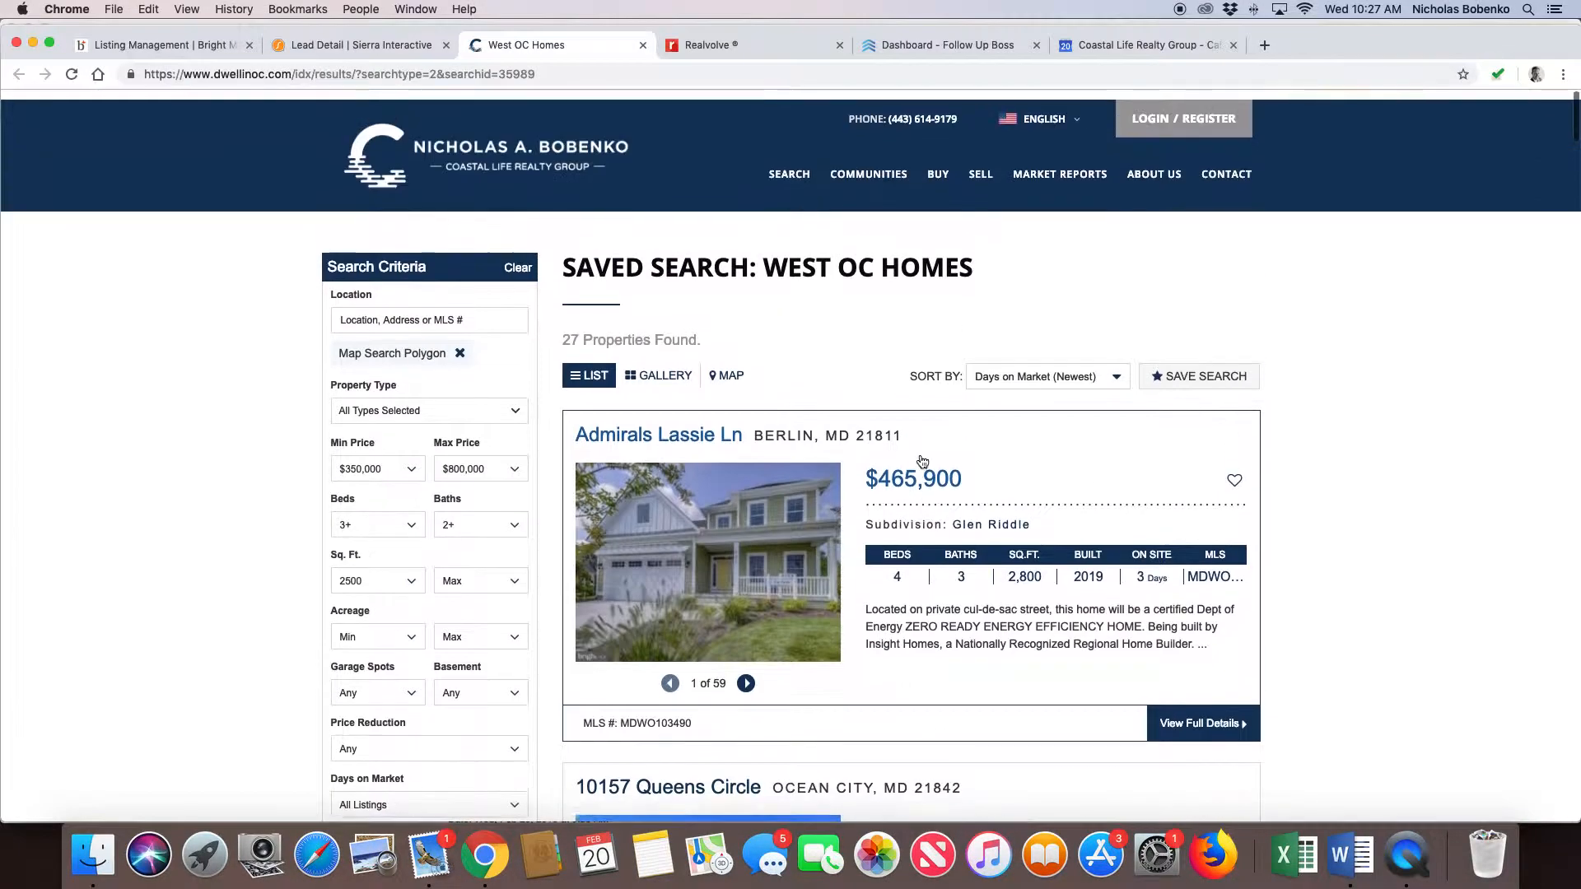
scroll(923, 461, "down", 3)
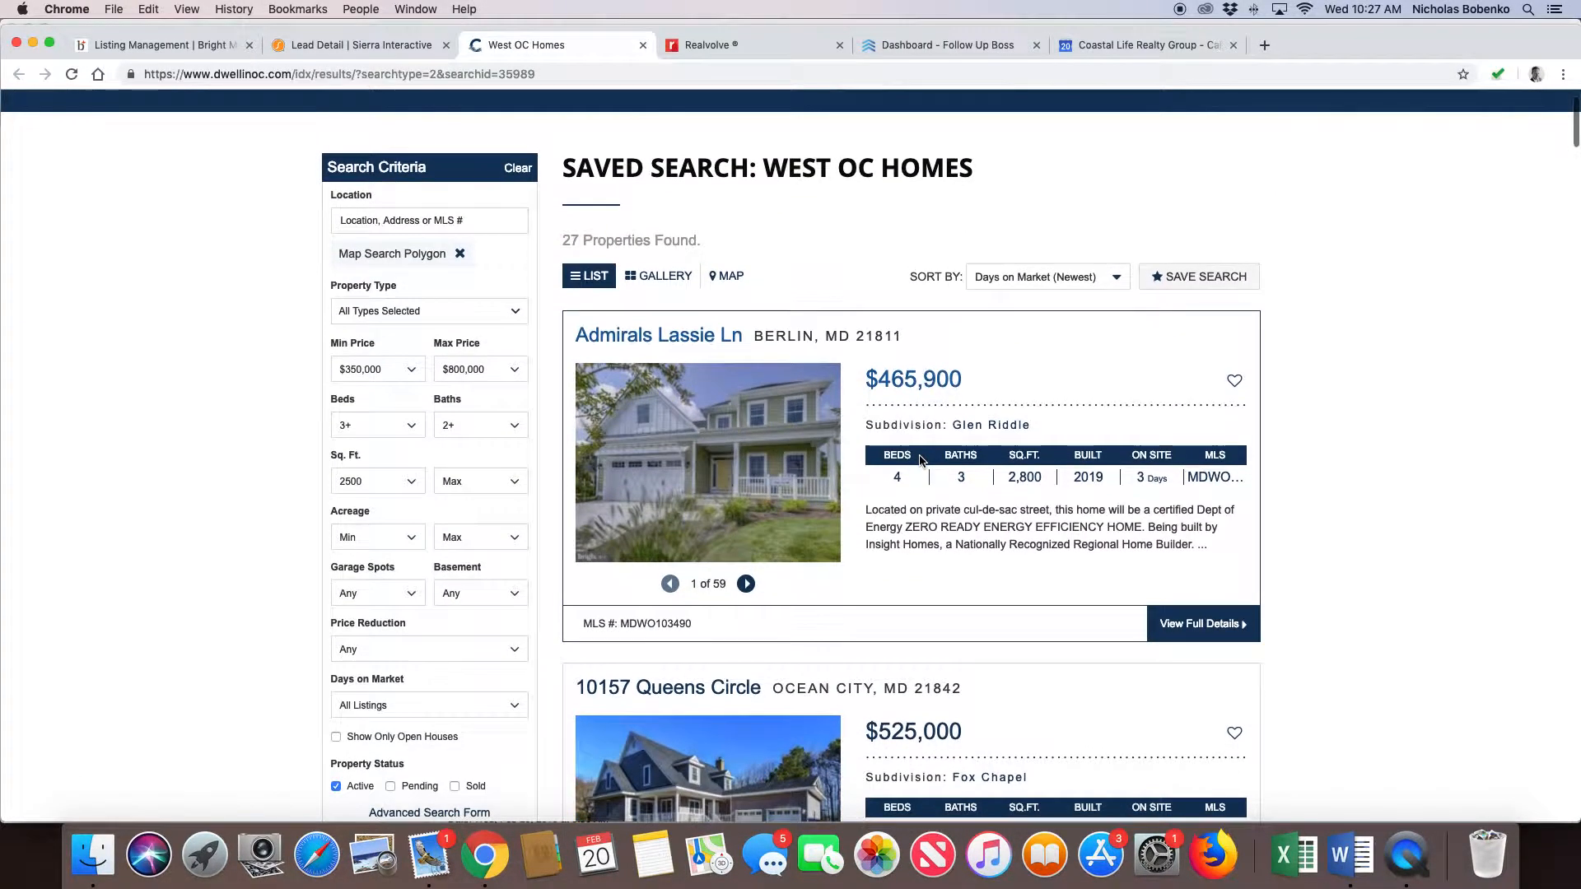
scroll(919, 459, "down", 7)
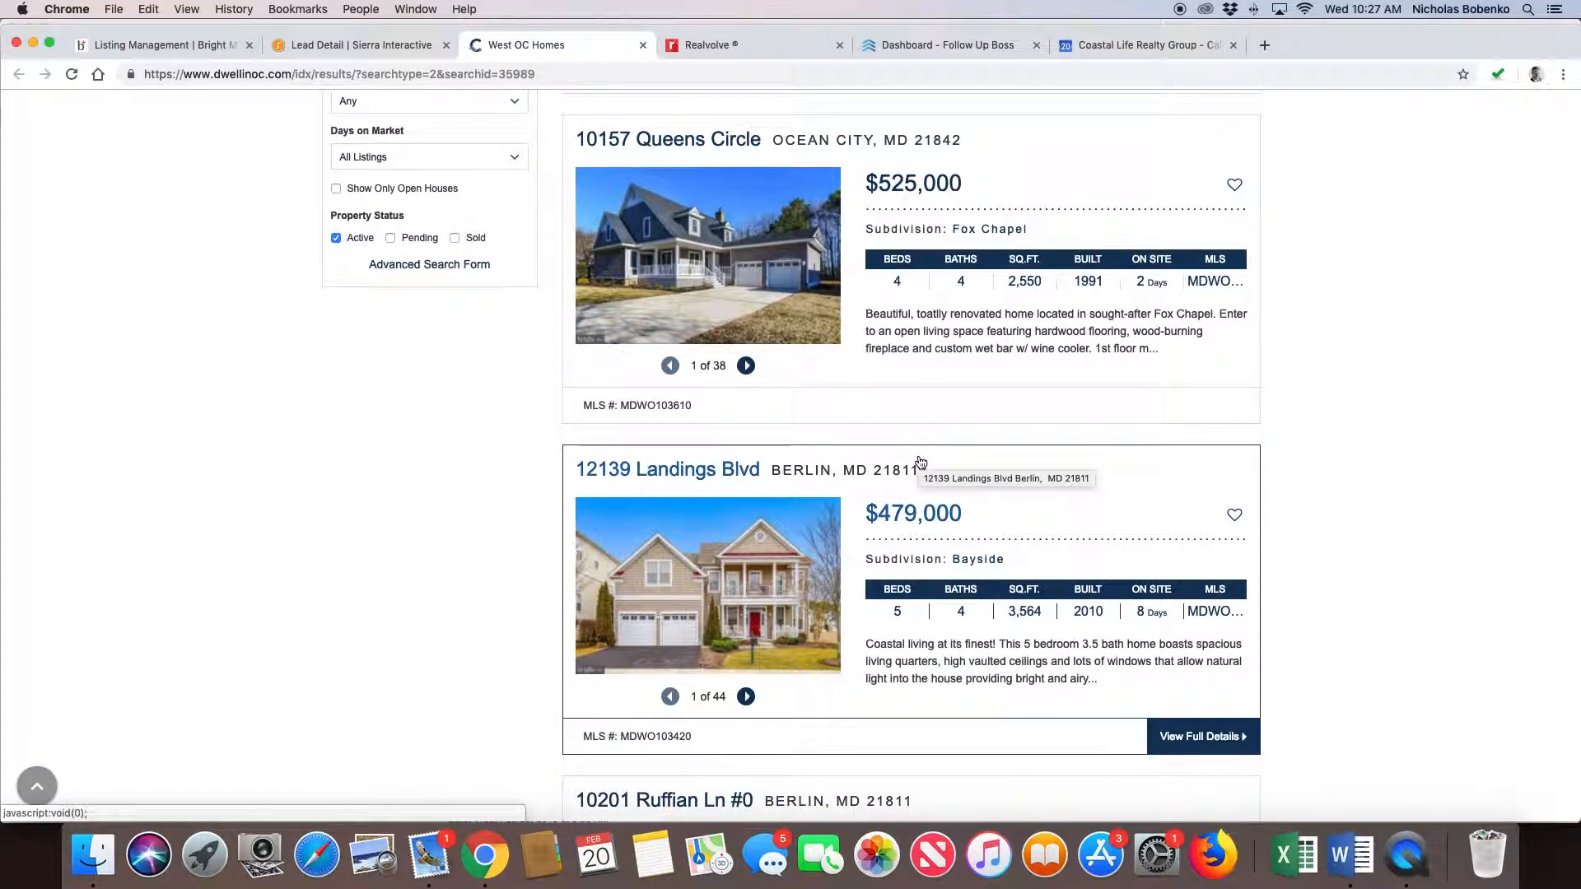
scroll(920, 462, "down", 4)
scroll(898, 462, "up", 5)
scroll(898, 462, "up", 5)
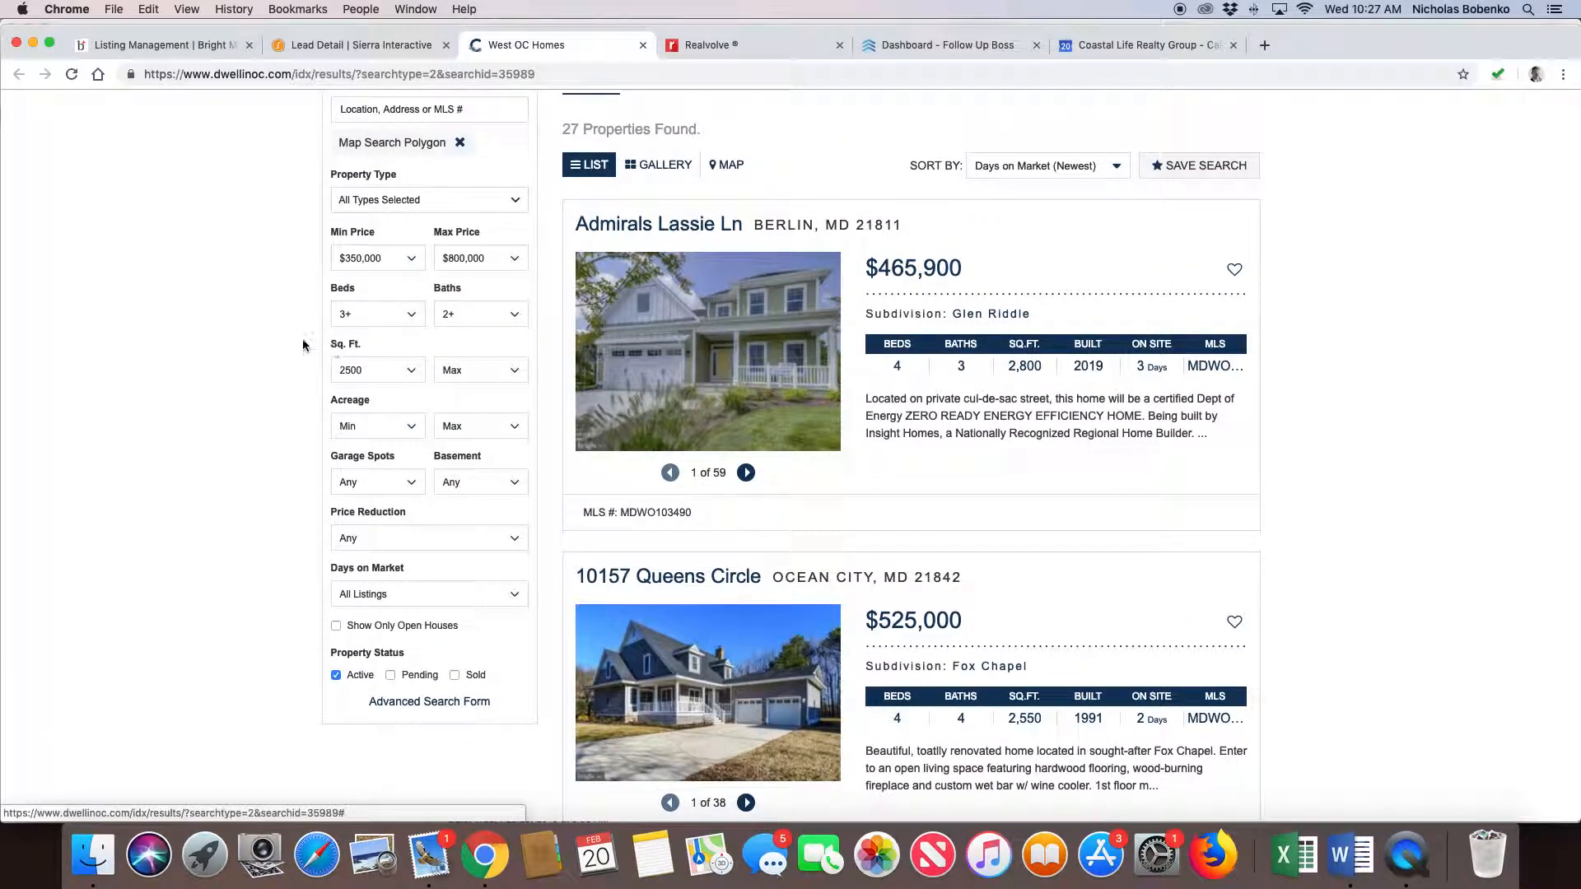
scroll(652, 294, "up", 3)
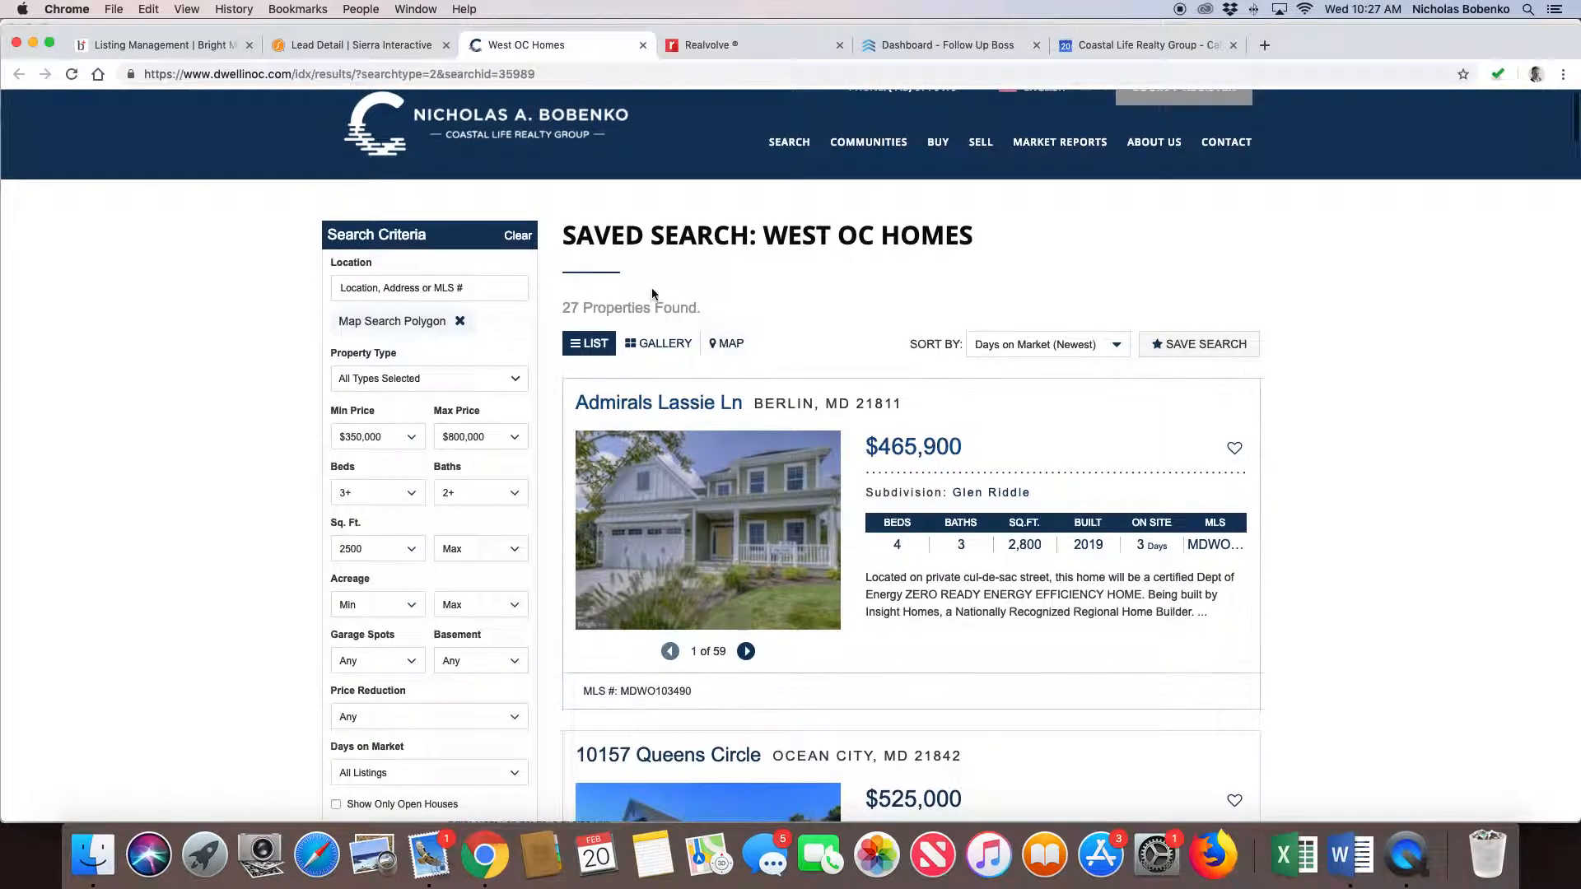
scroll(1065, 512, "down", 2)
scroll(1065, 514, "down", 1)
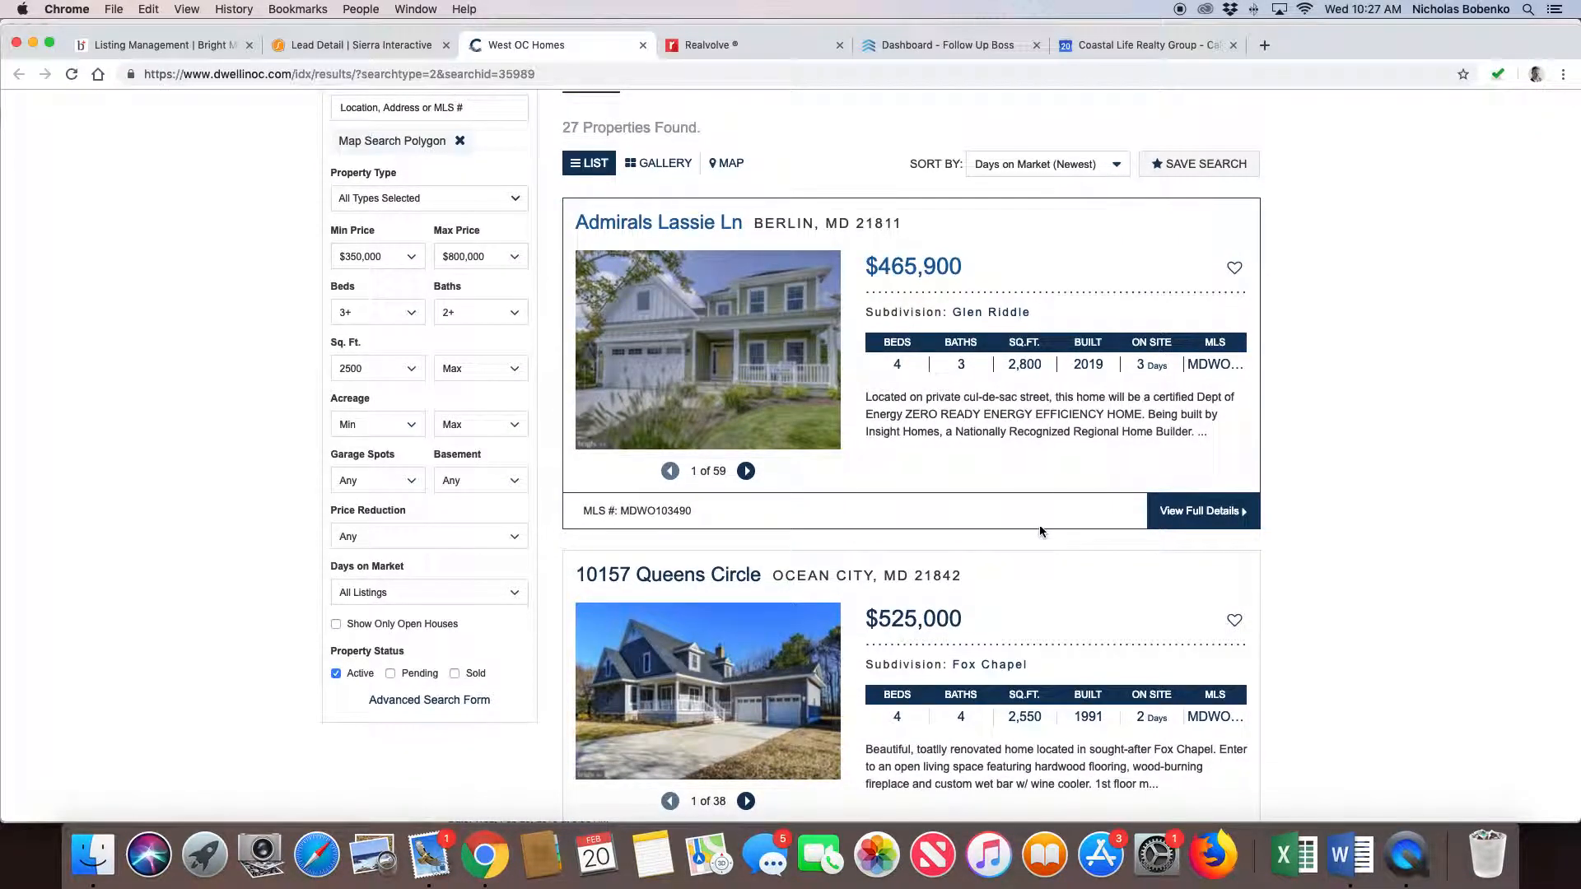
scroll(1037, 527, "down", 5)
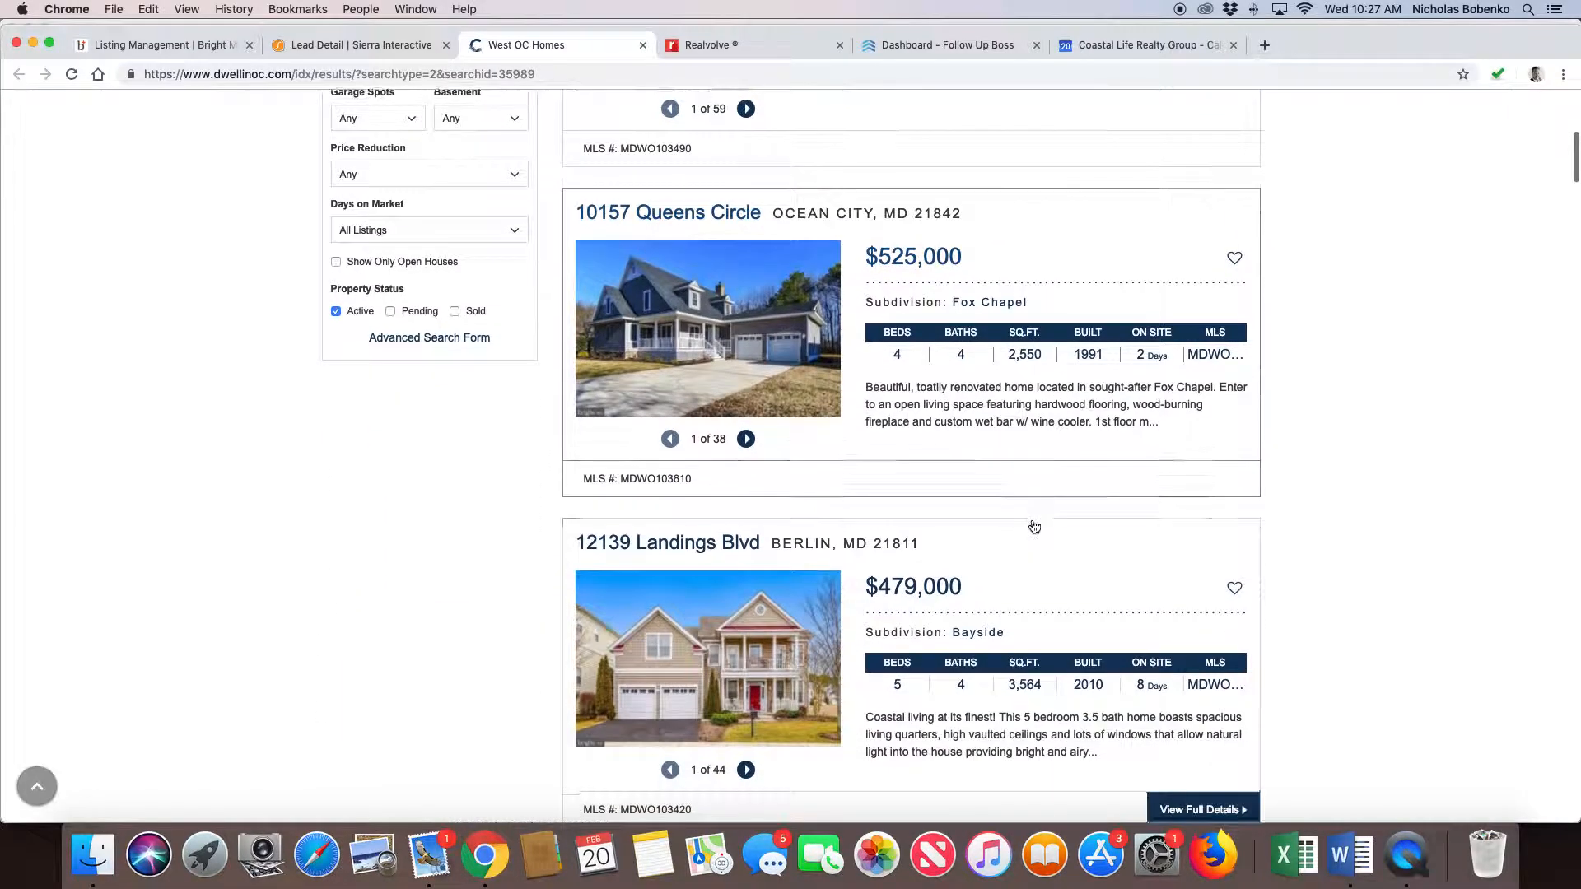
scroll(1035, 527, "down", 3)
scroll(1034, 527, "up", 10)
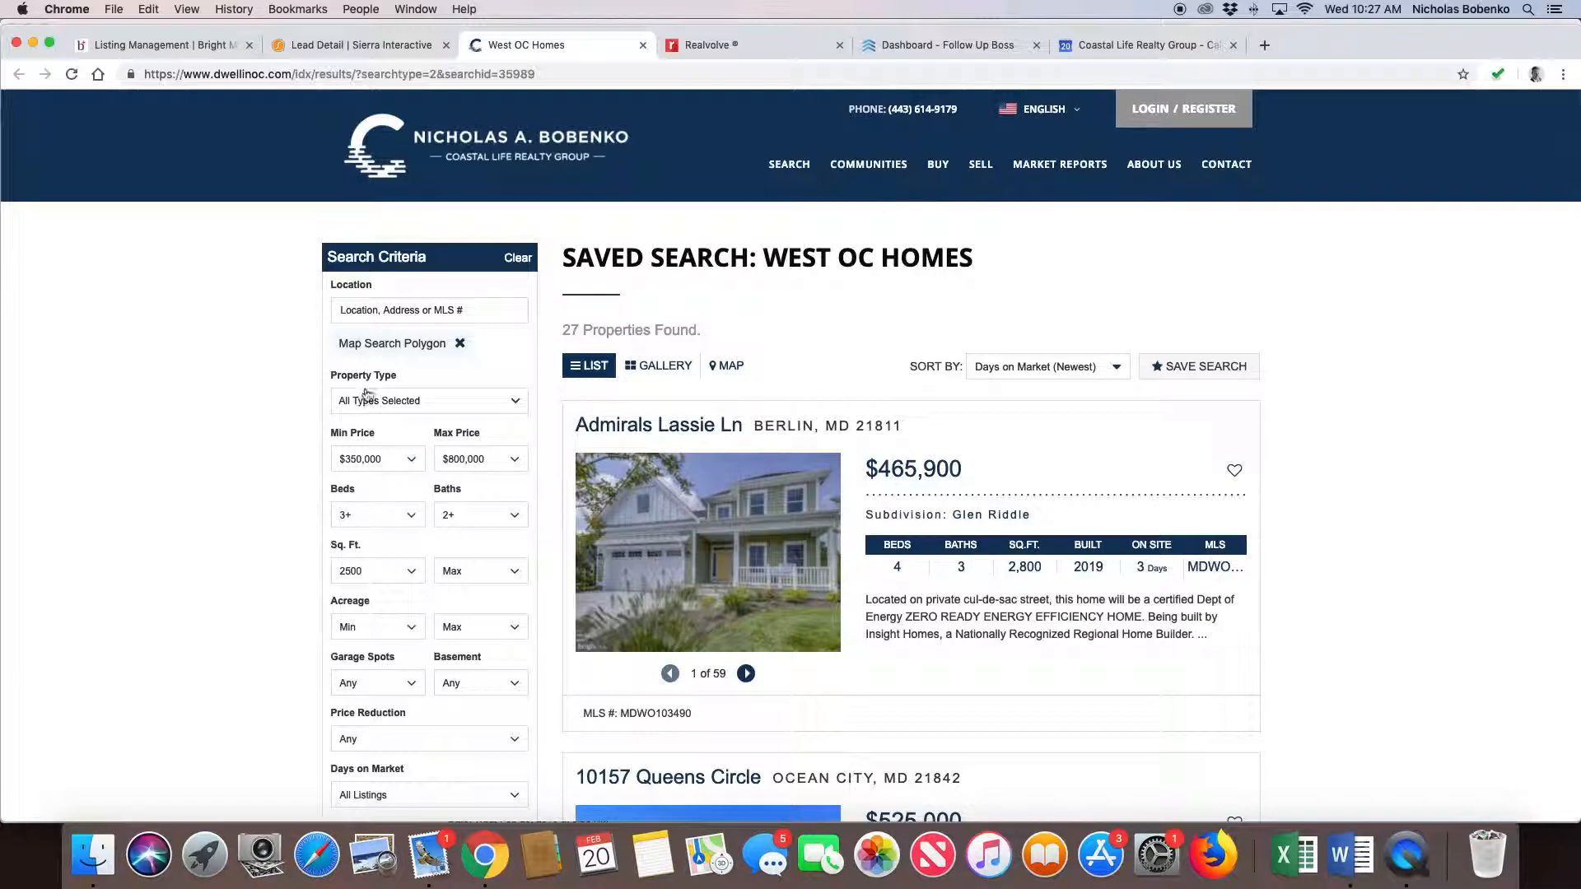
left_click(643, 44)
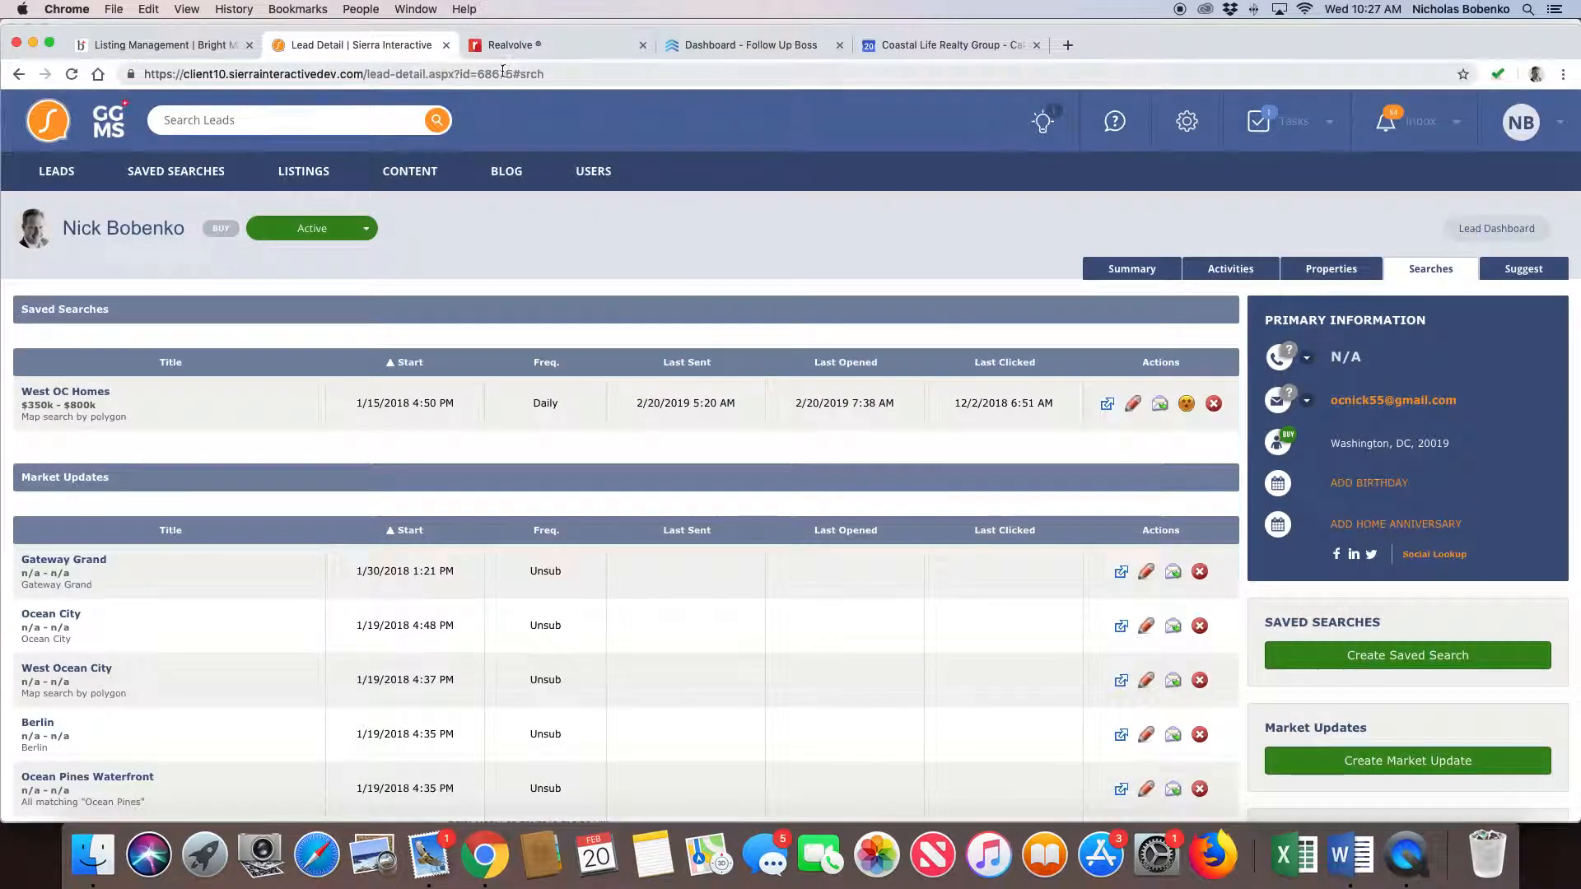
- Edit the West OC Homes saved search, check its criteria, leave the year built at Any Year, and save it
left_click(1132, 404)
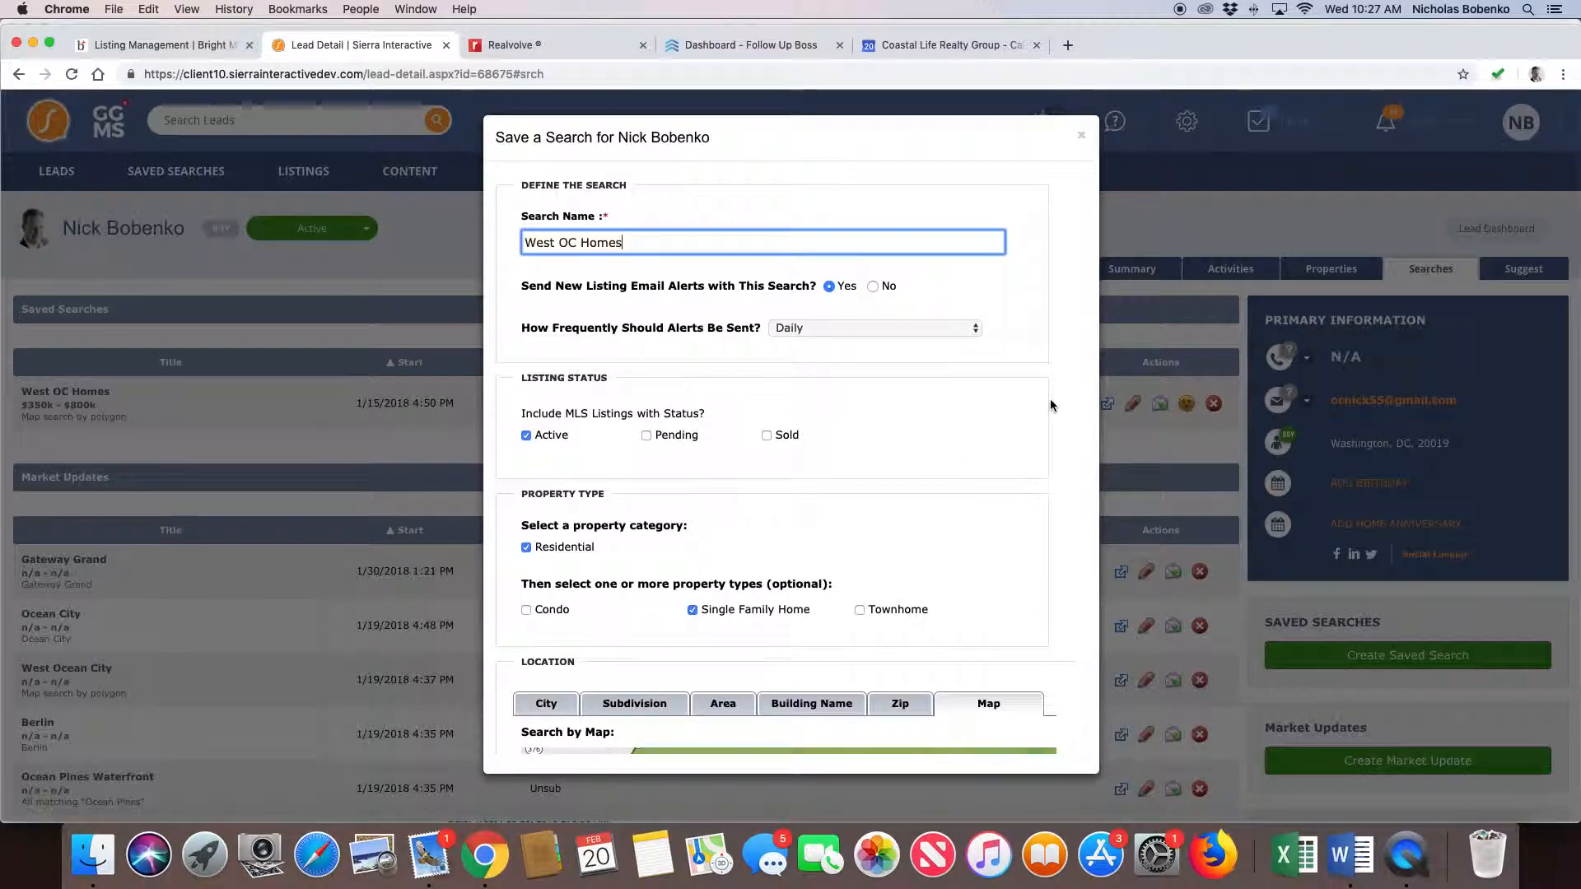
scroll(1050, 399, "down", 5)
scroll(1064, 412, "down", 6)
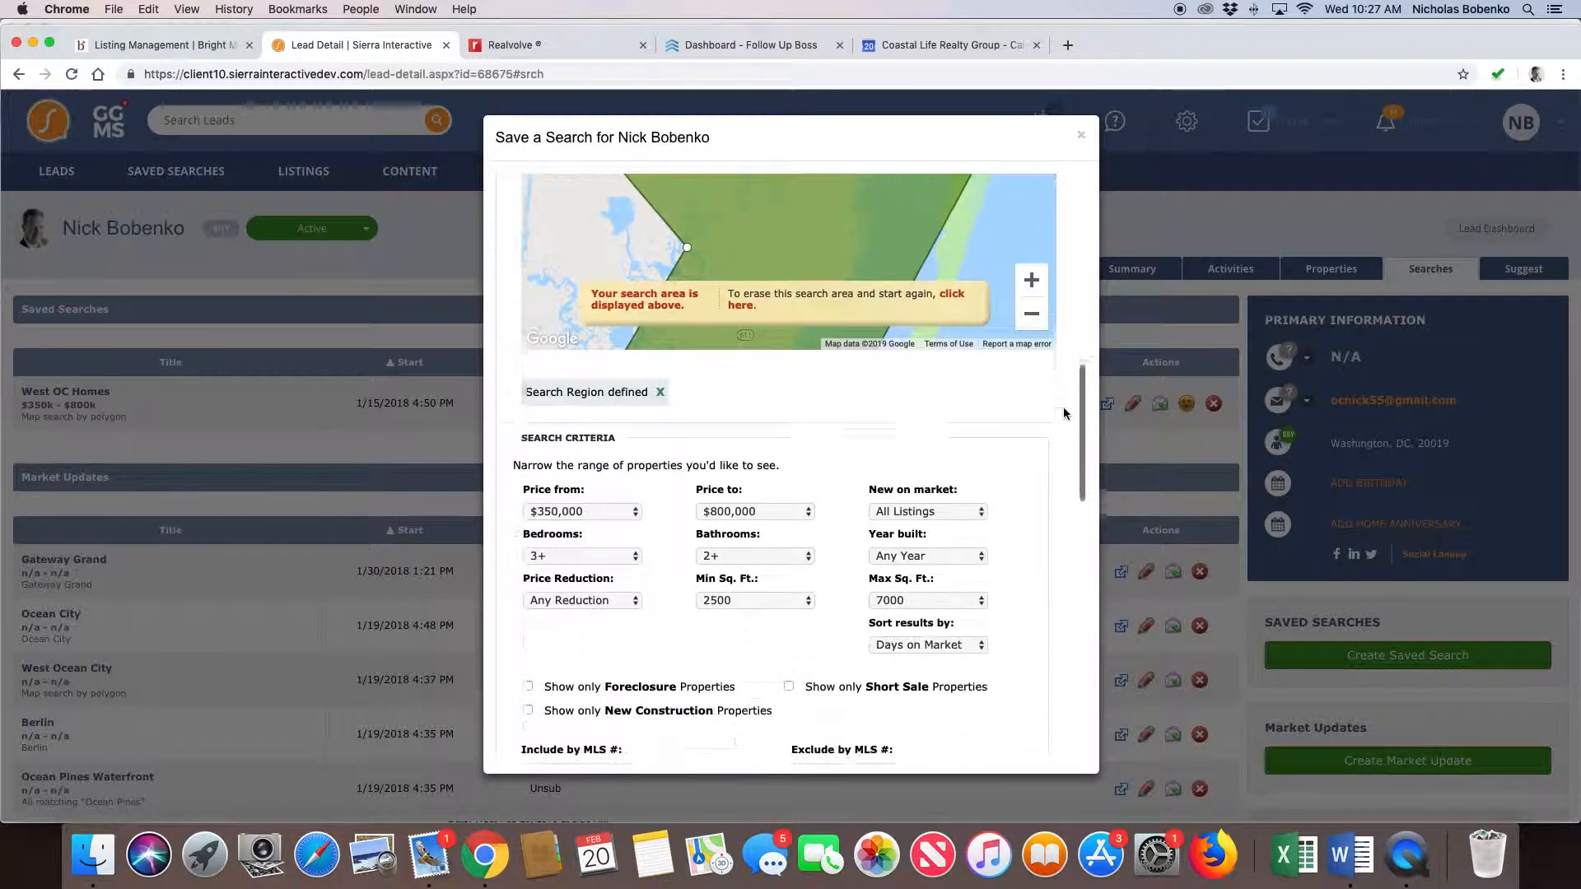
left_click(907, 458)
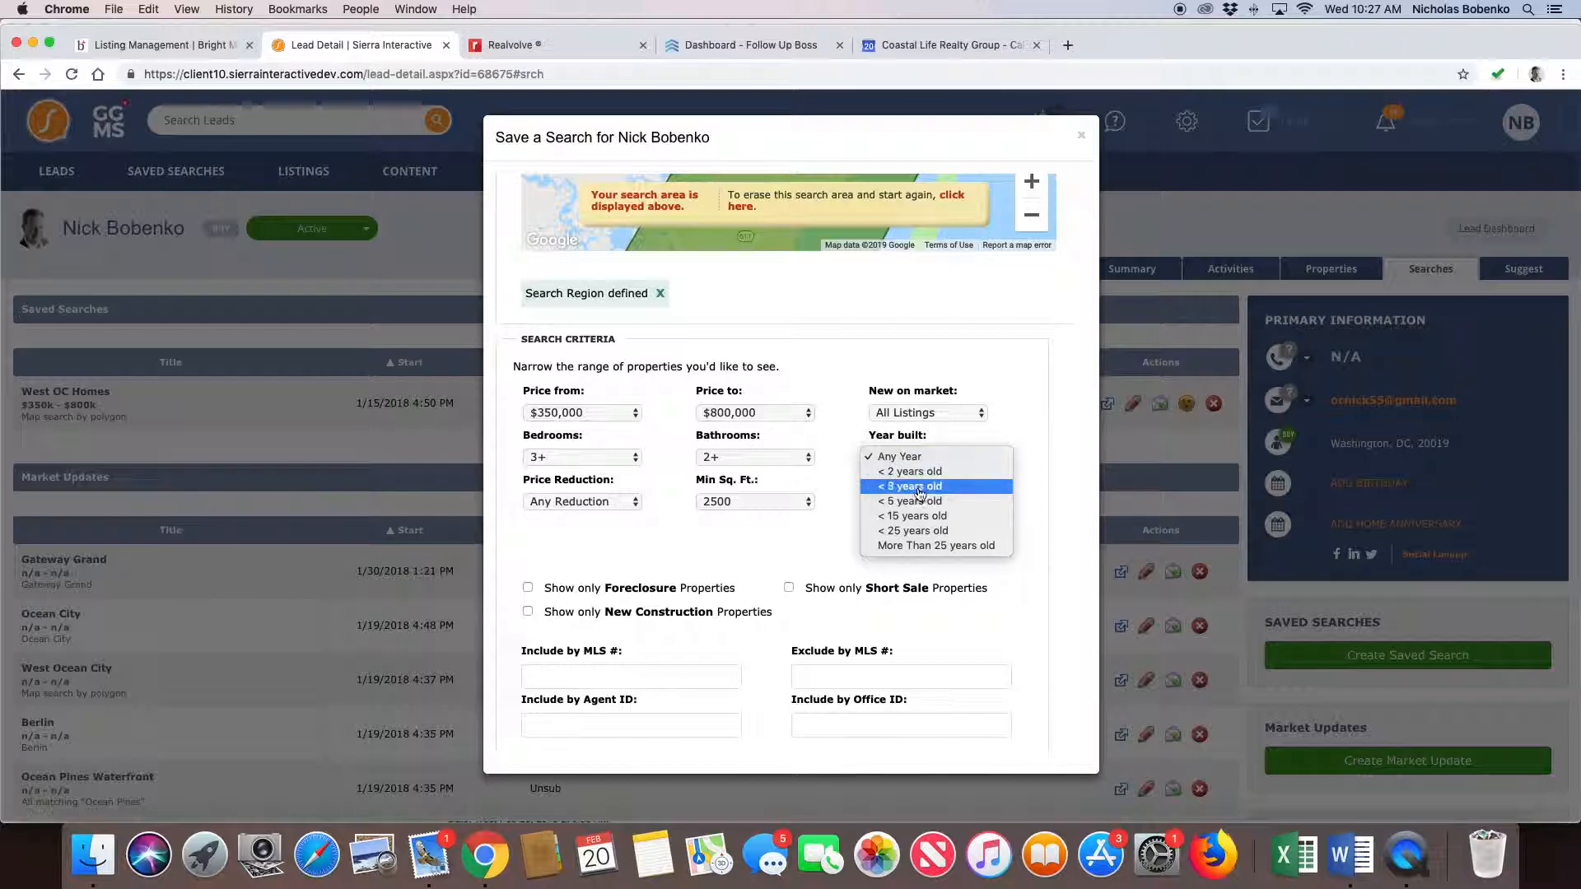
left_click(1050, 550)
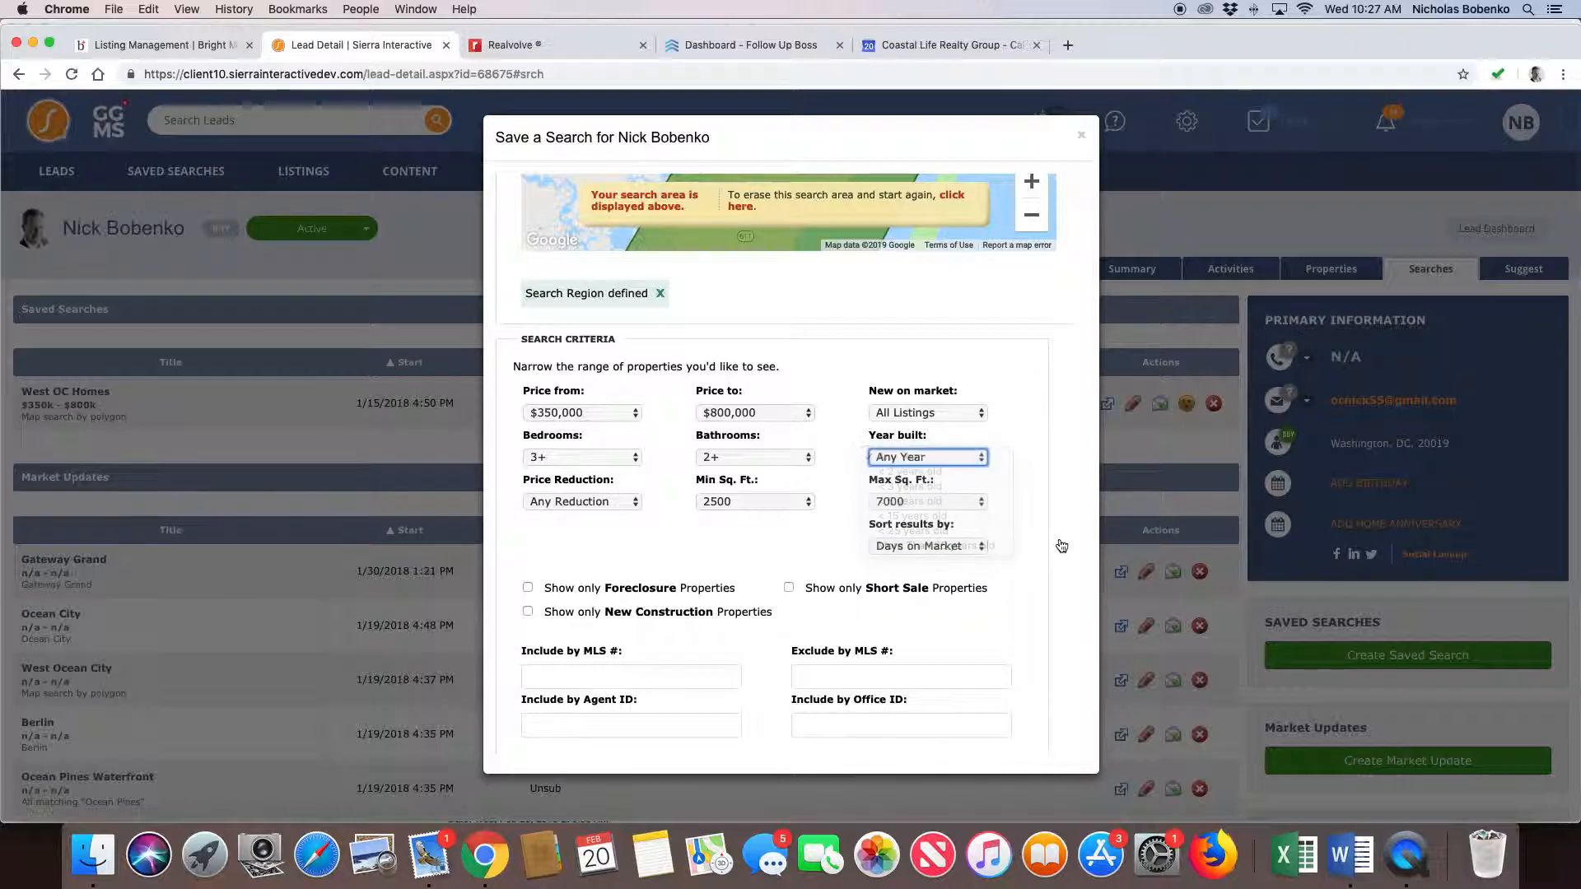
scroll(1061, 537, "down", 6)
left_click(568, 328)
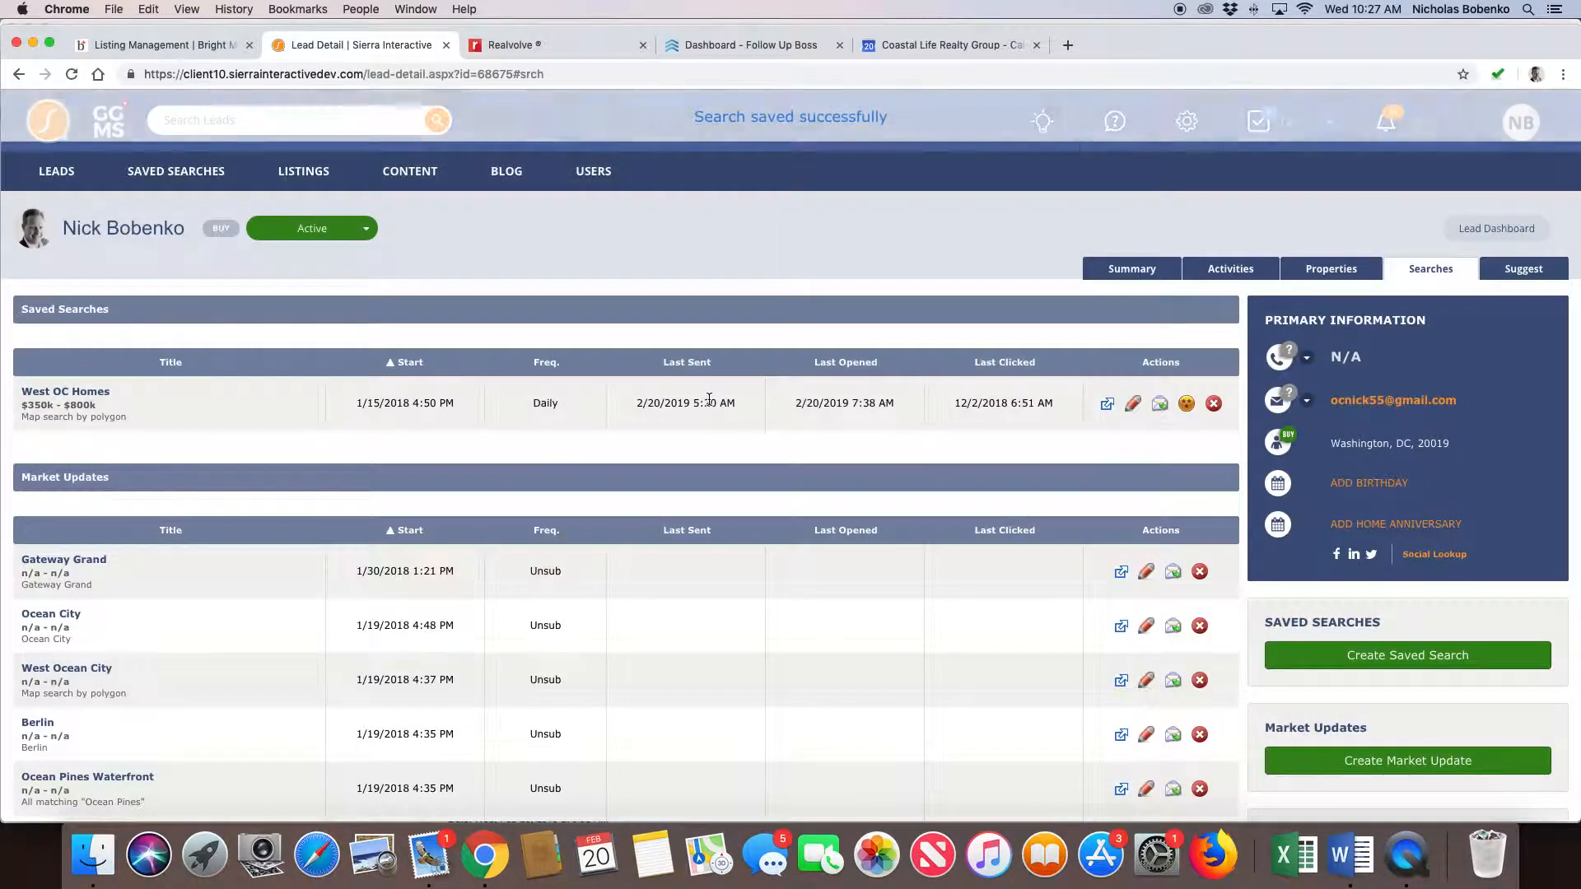
- Examine the options for emailing West OC Homes listings immediately, choose All Matching Listings, and cancel without sending
left_click(1160, 407)
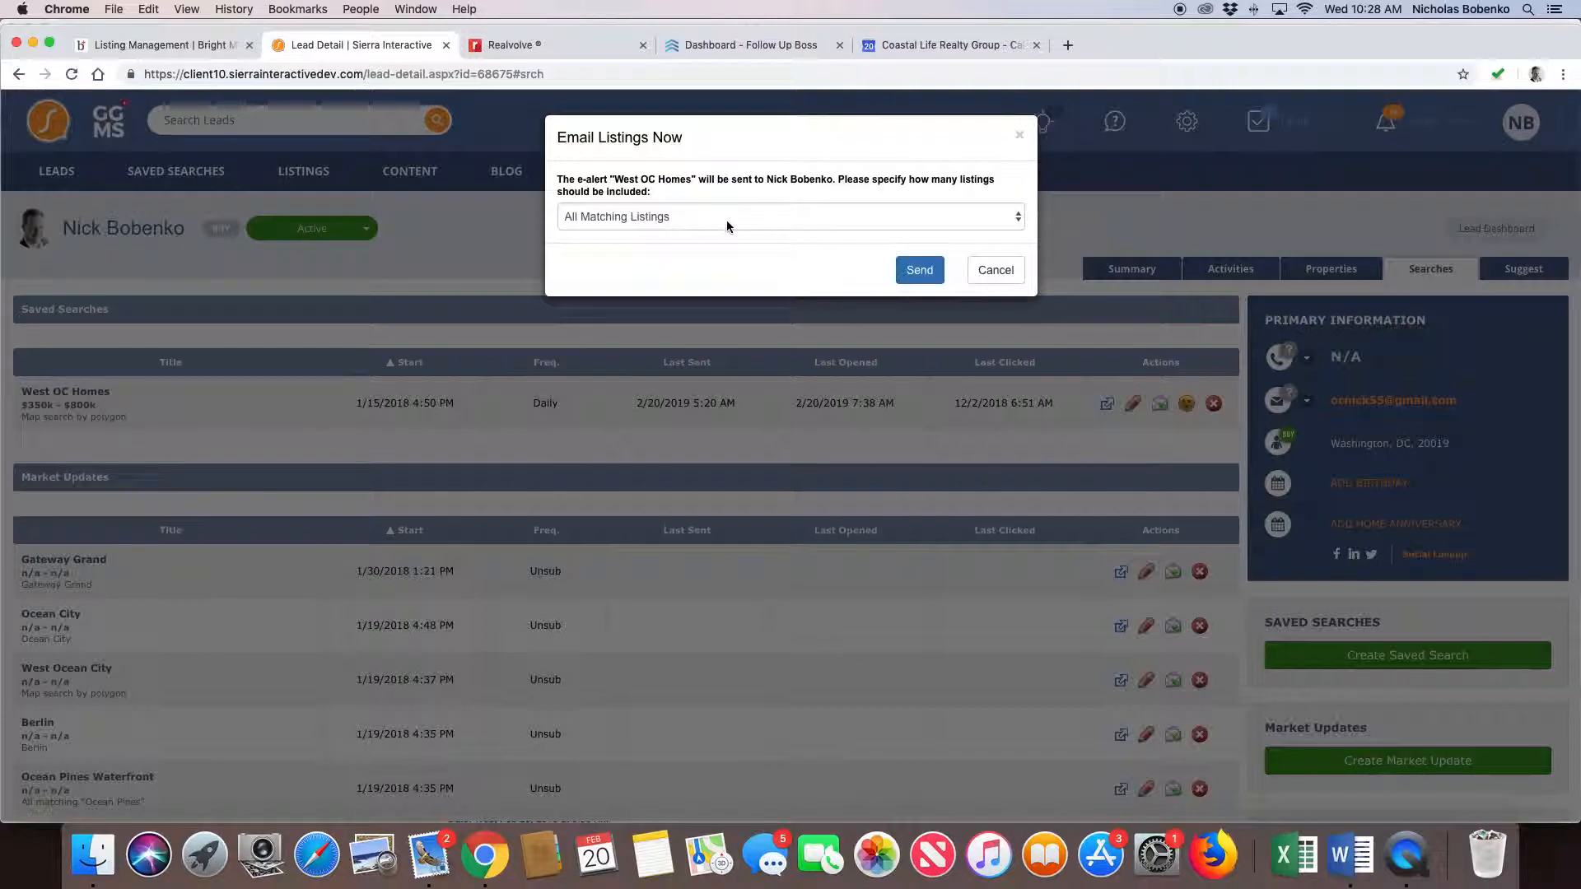
left_click(626, 222)
left_click(626, 219)
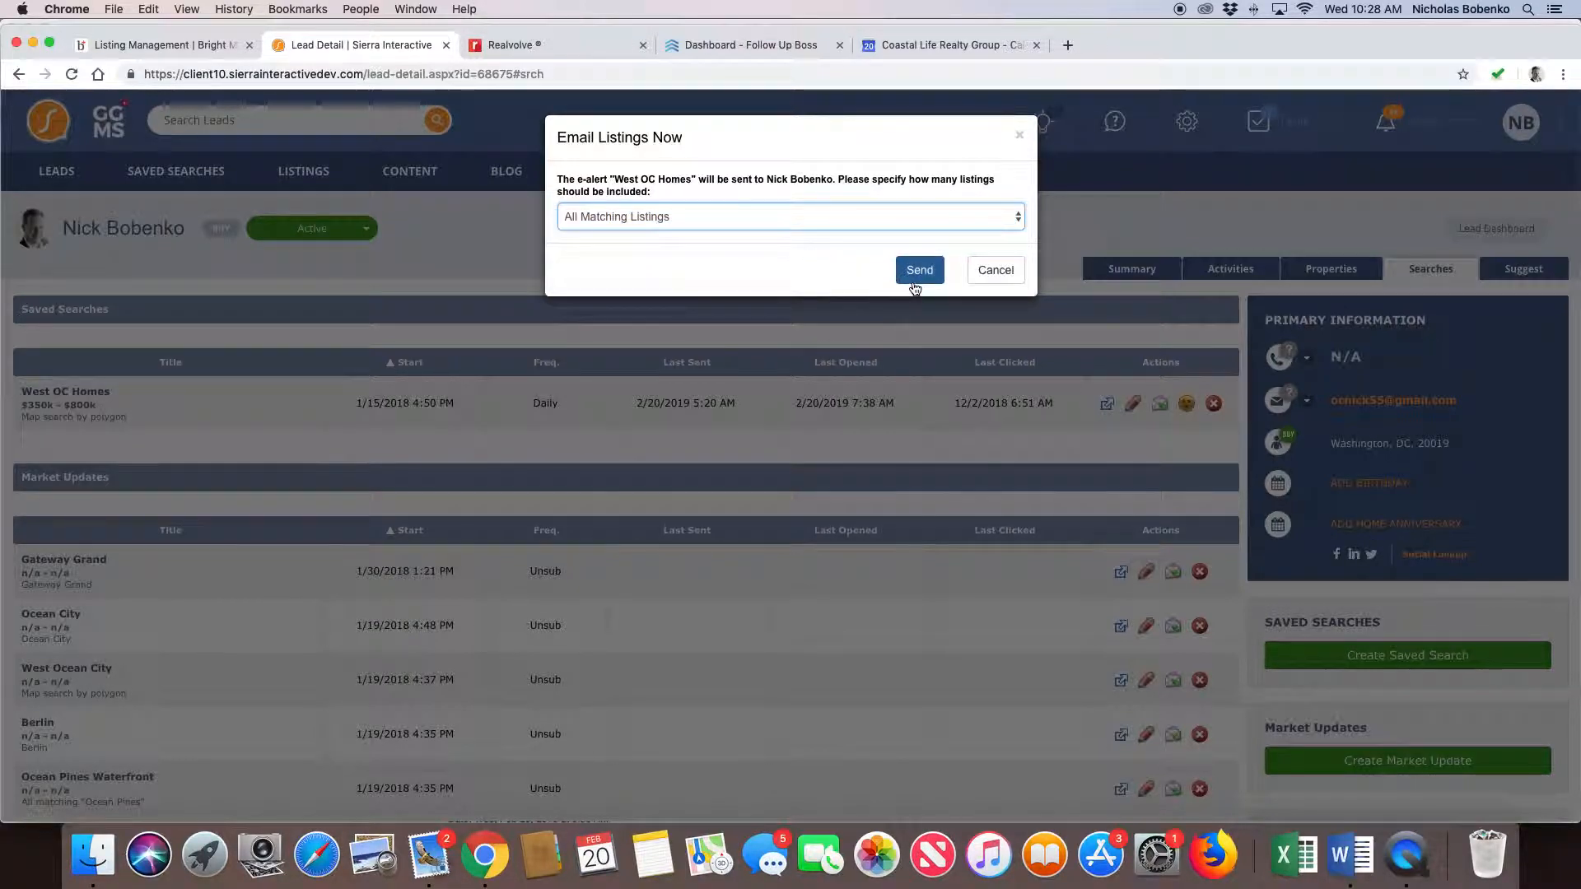
left_click(998, 274)
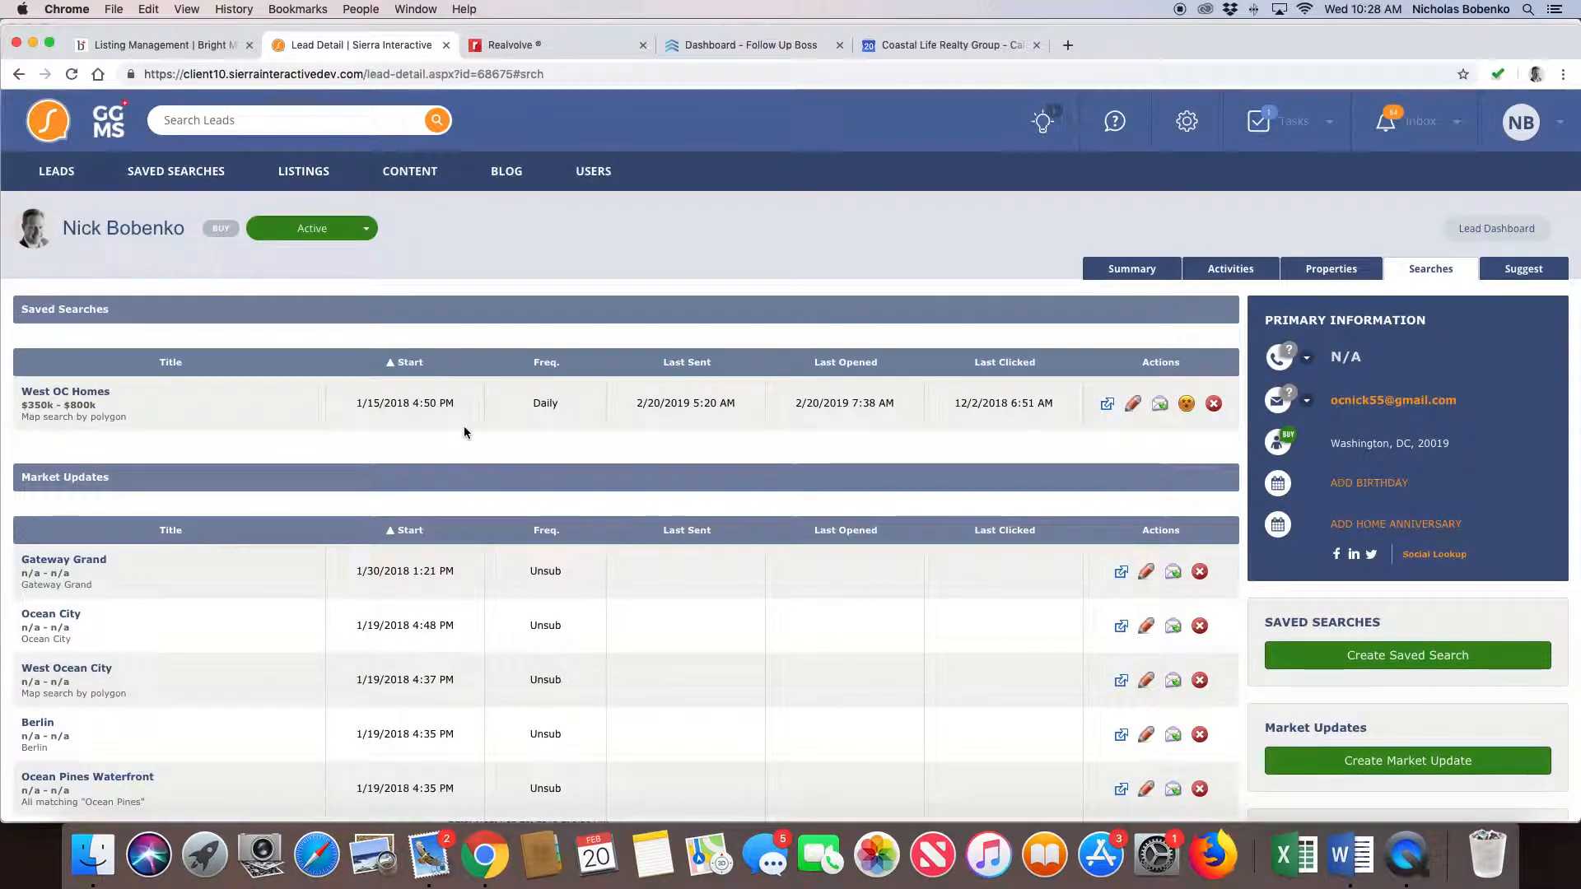
- View the West OC Homes results page again and look over the email alert's listing choices without sending it
left_click(1108, 404)
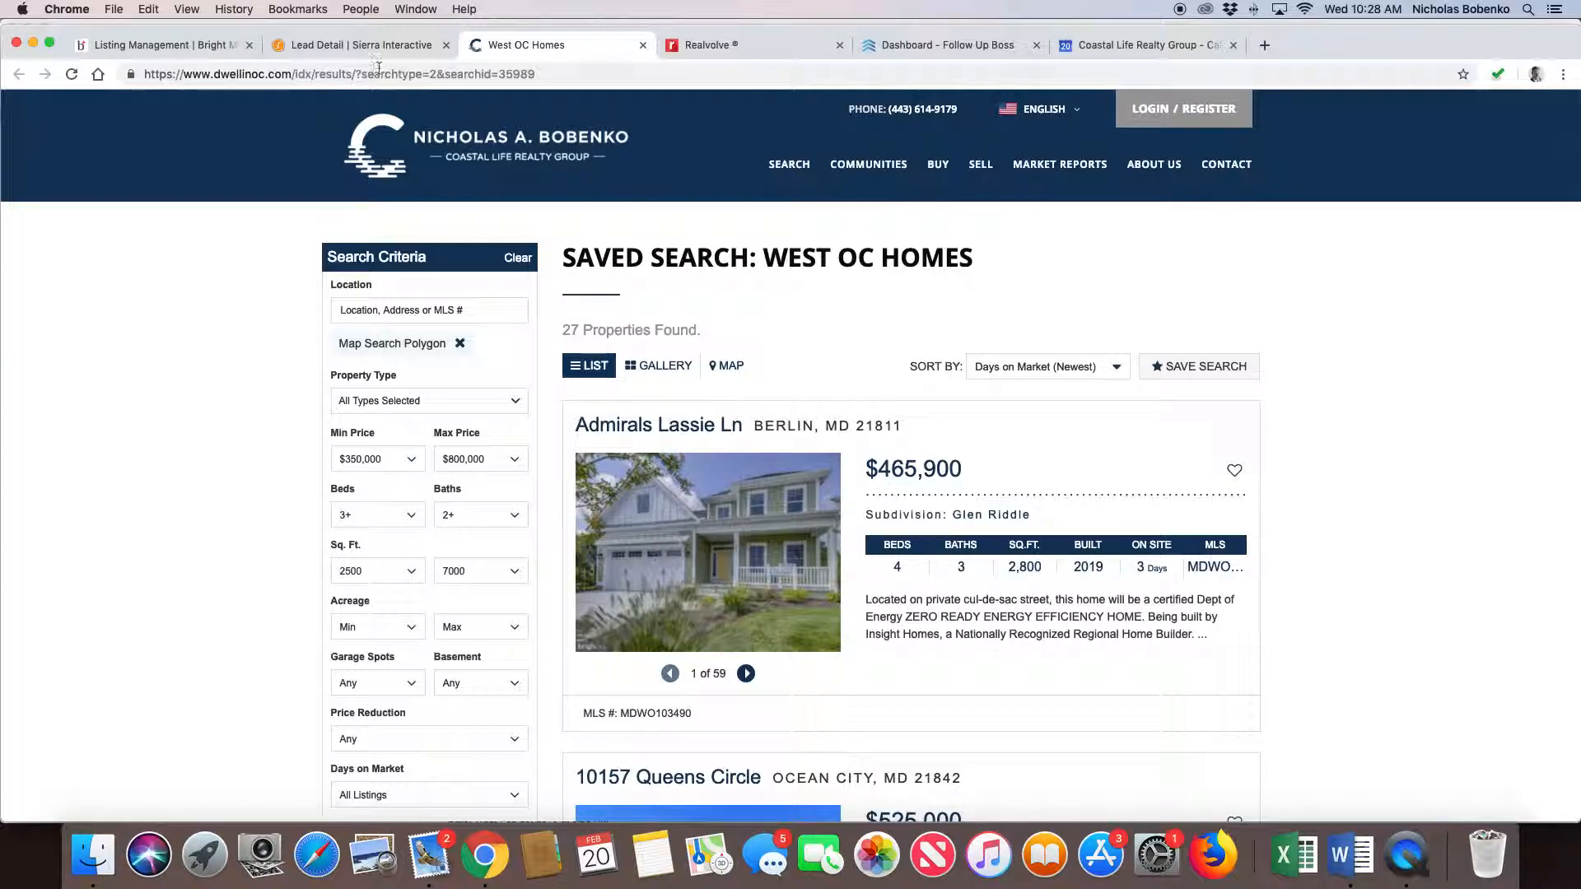
left_click(362, 45)
left_click(1161, 405)
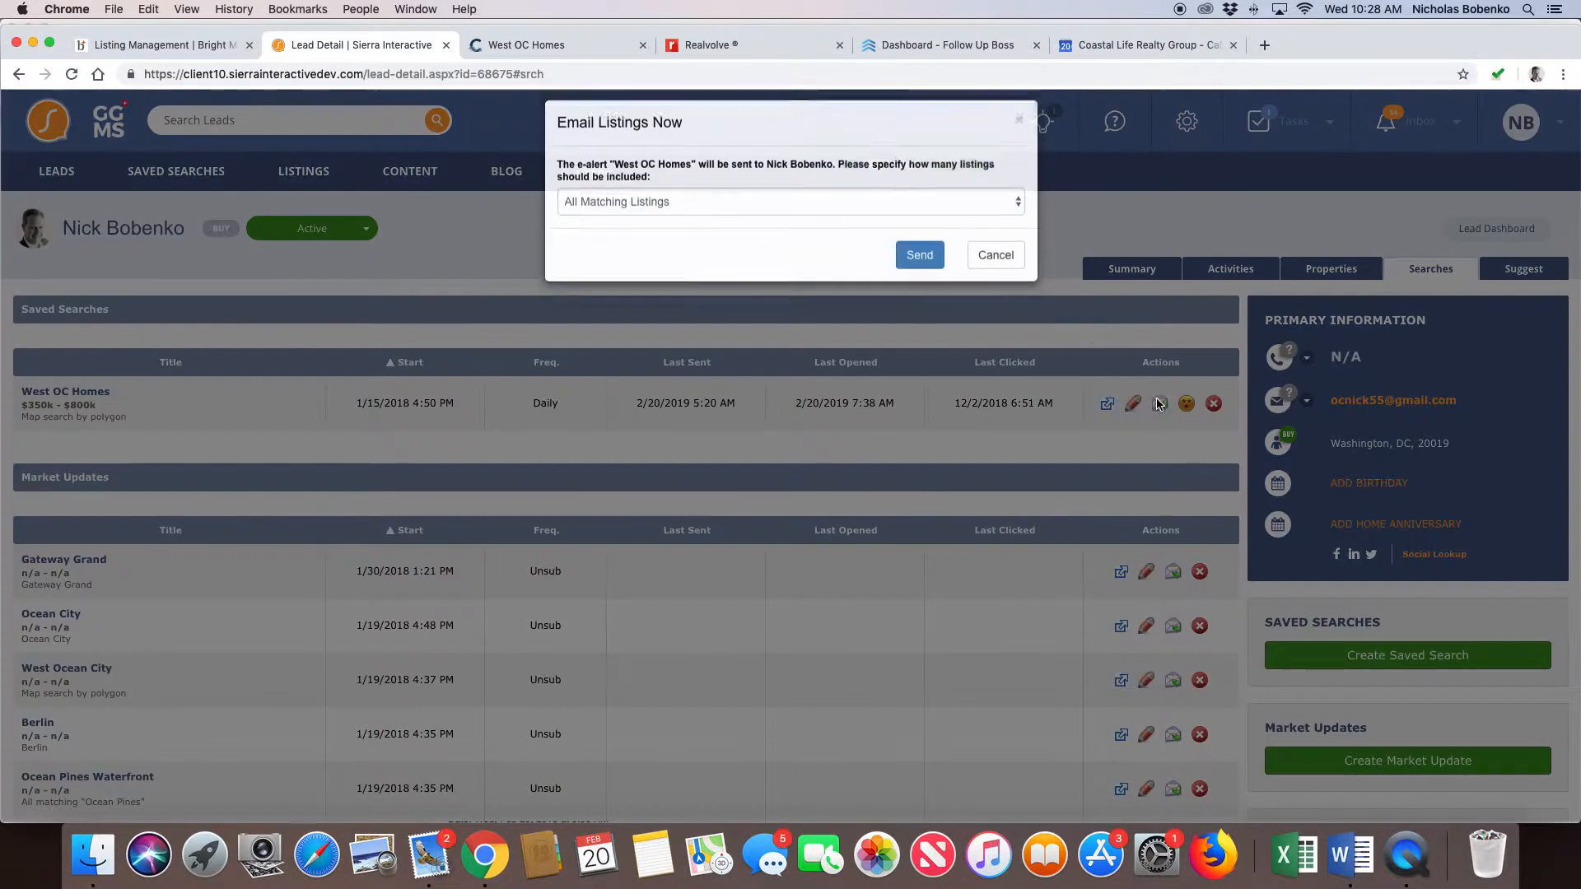
left_click(916, 218)
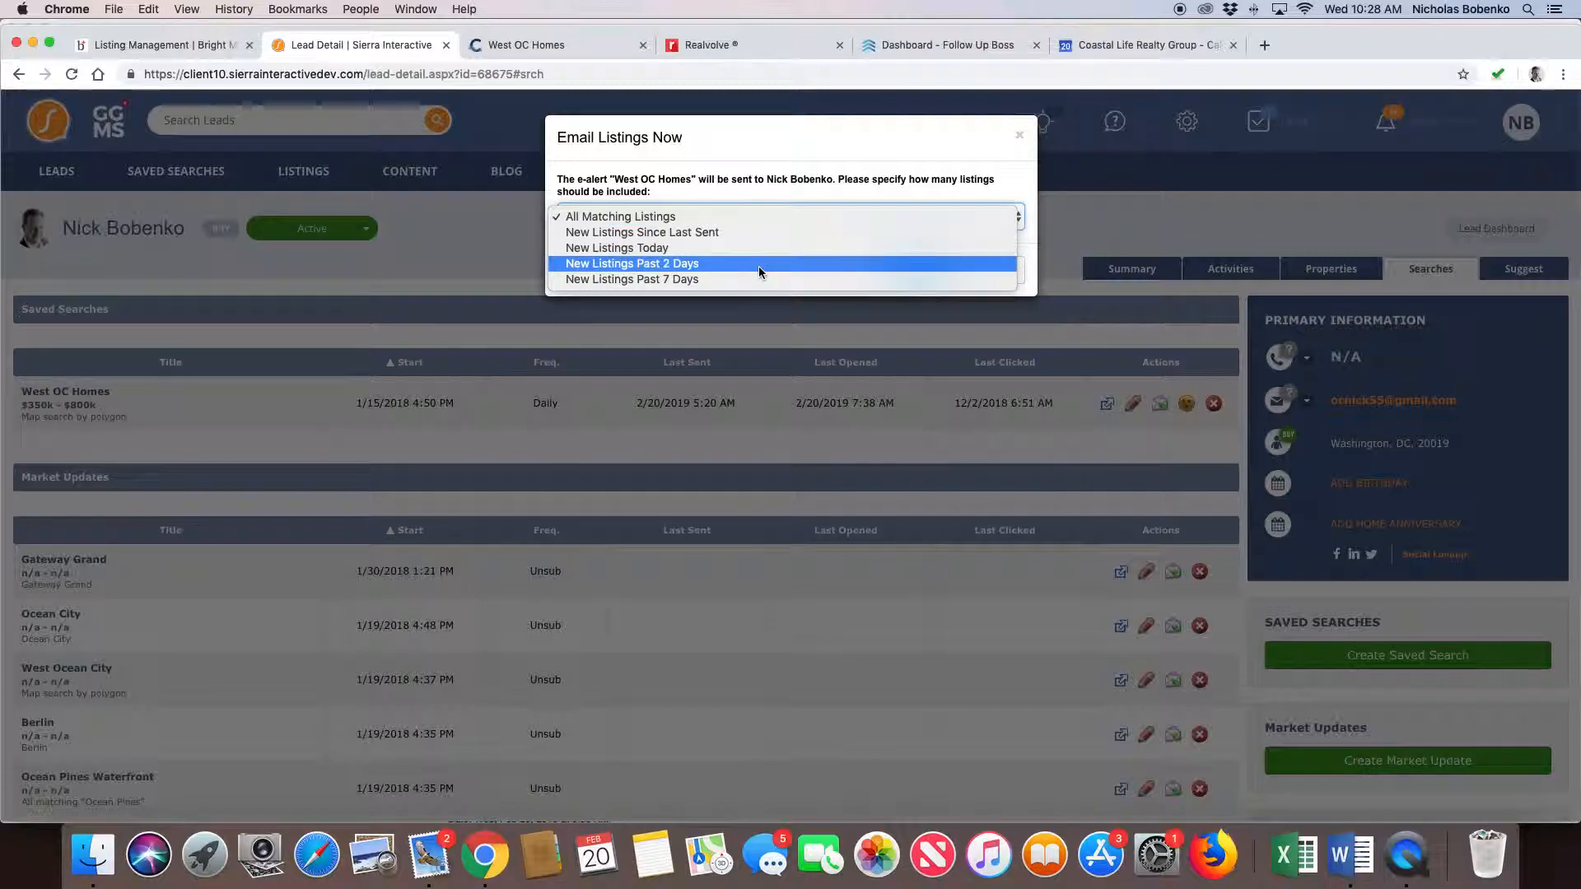
left_click(689, 217)
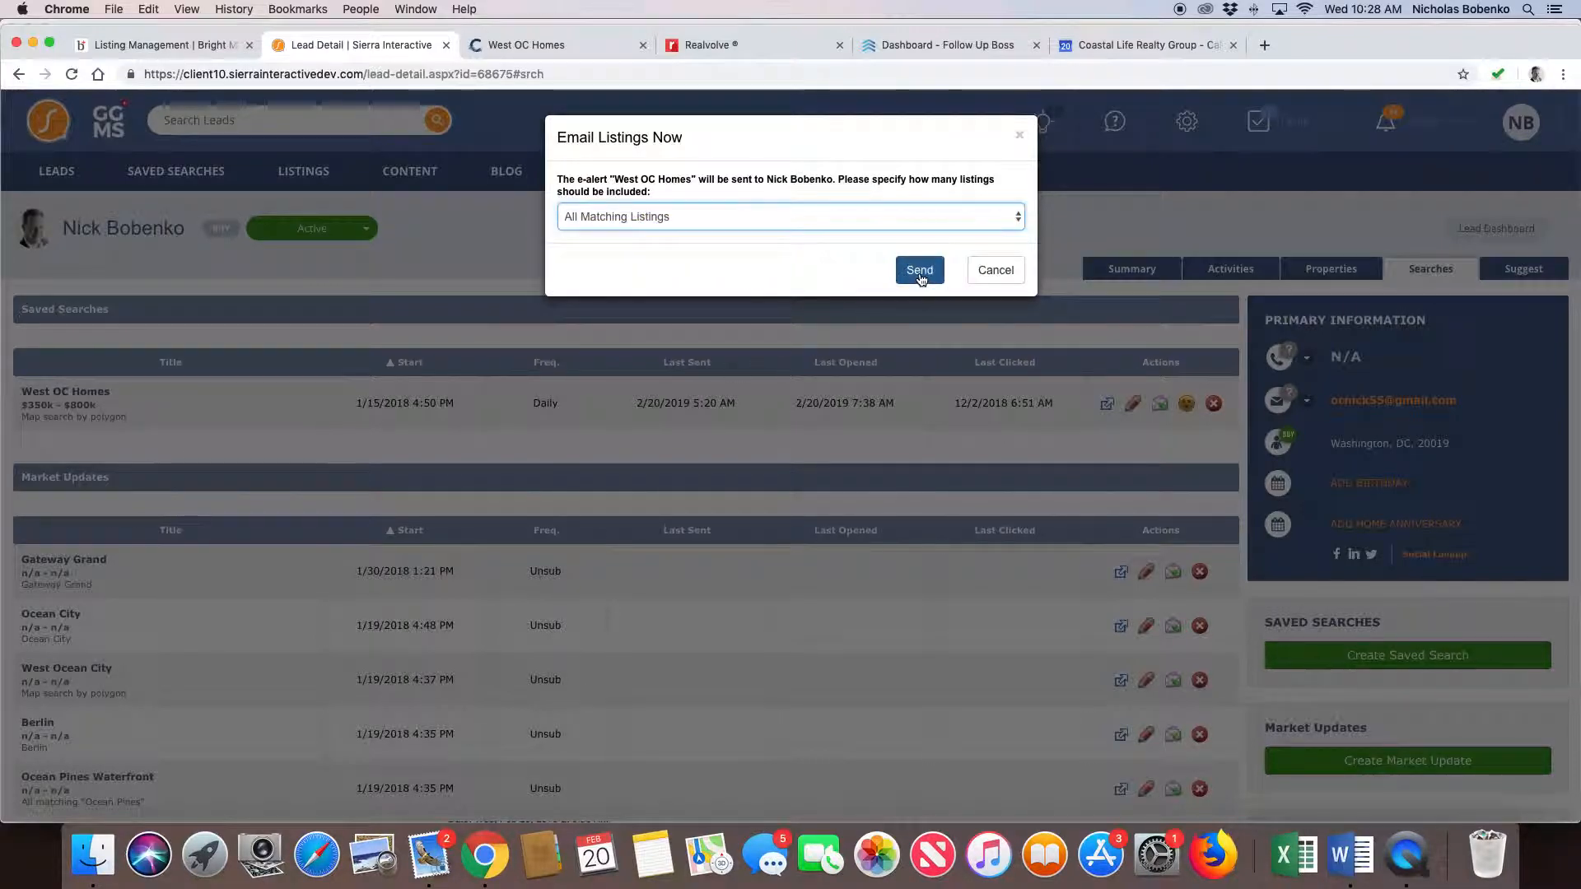
left_click(996, 270)
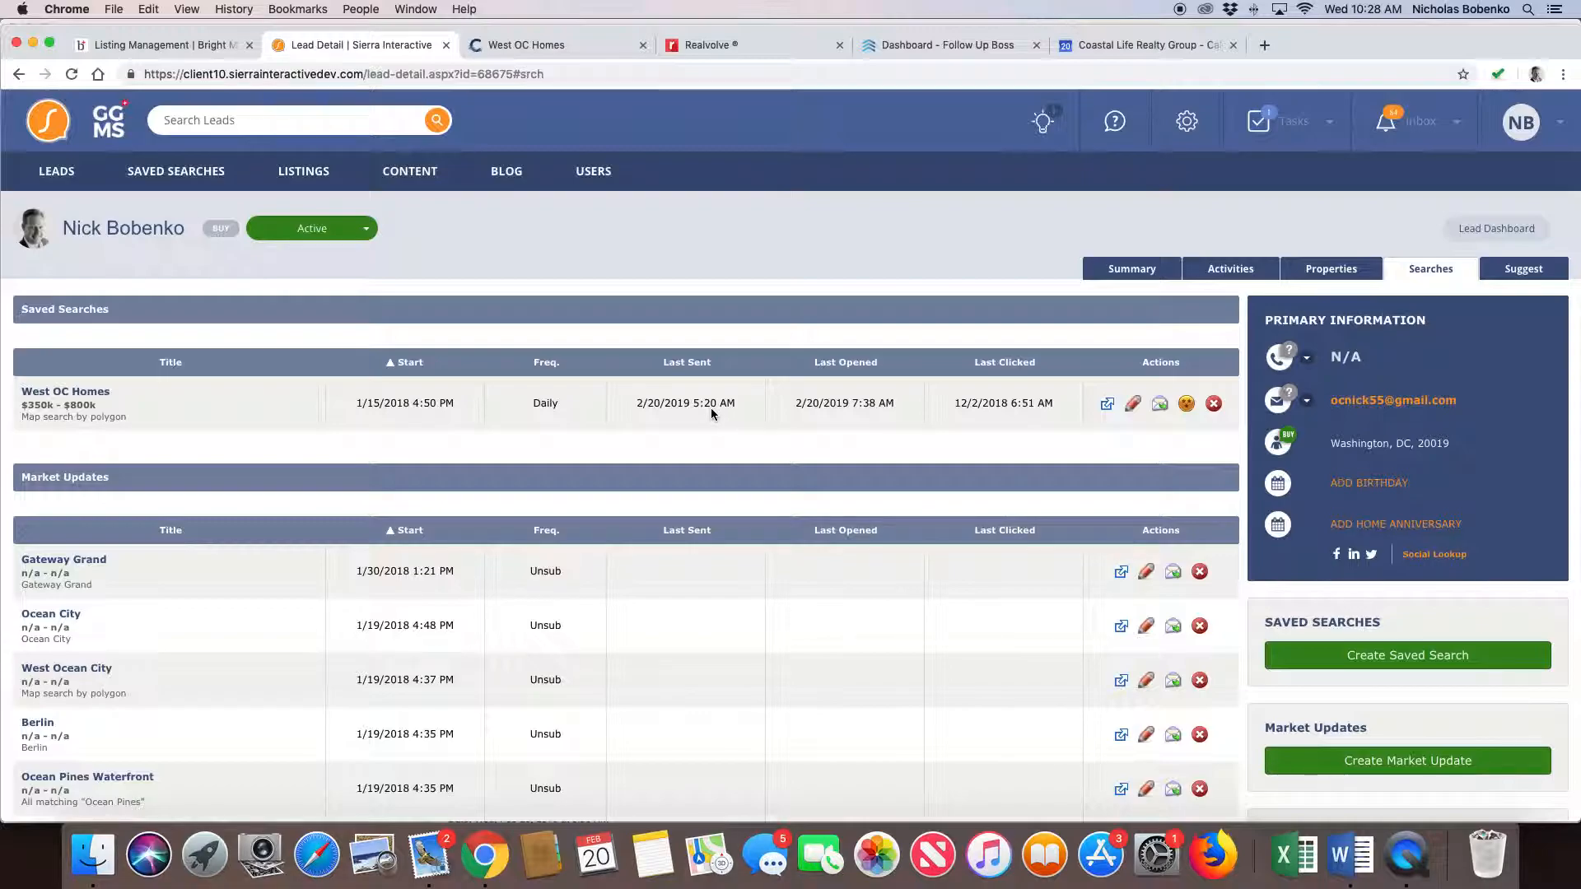
left_click(1108, 404)
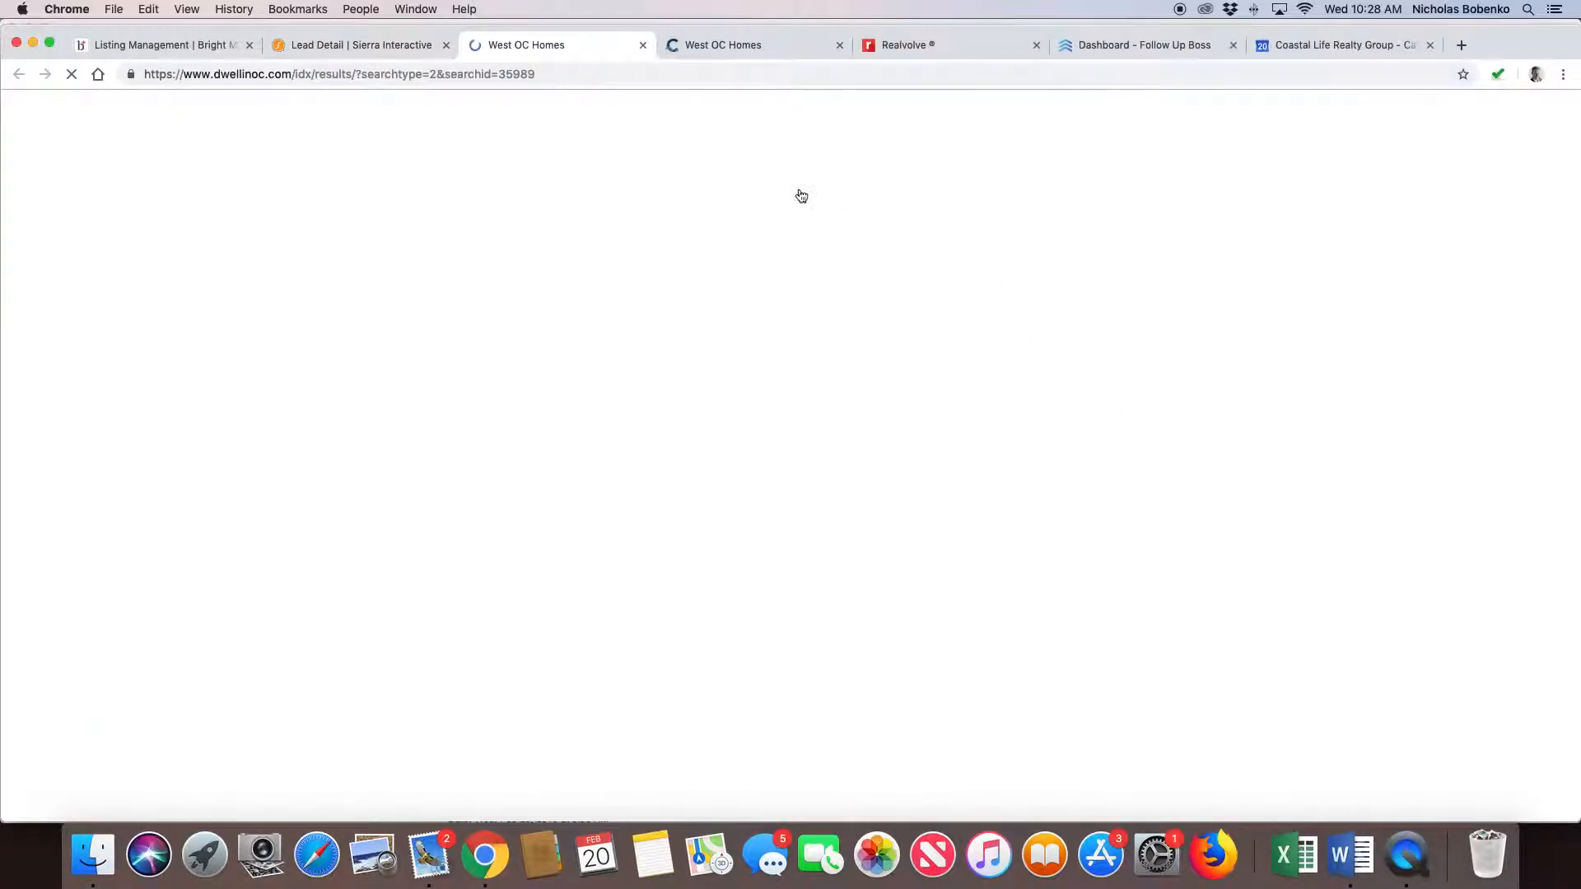
left_click(644, 44)
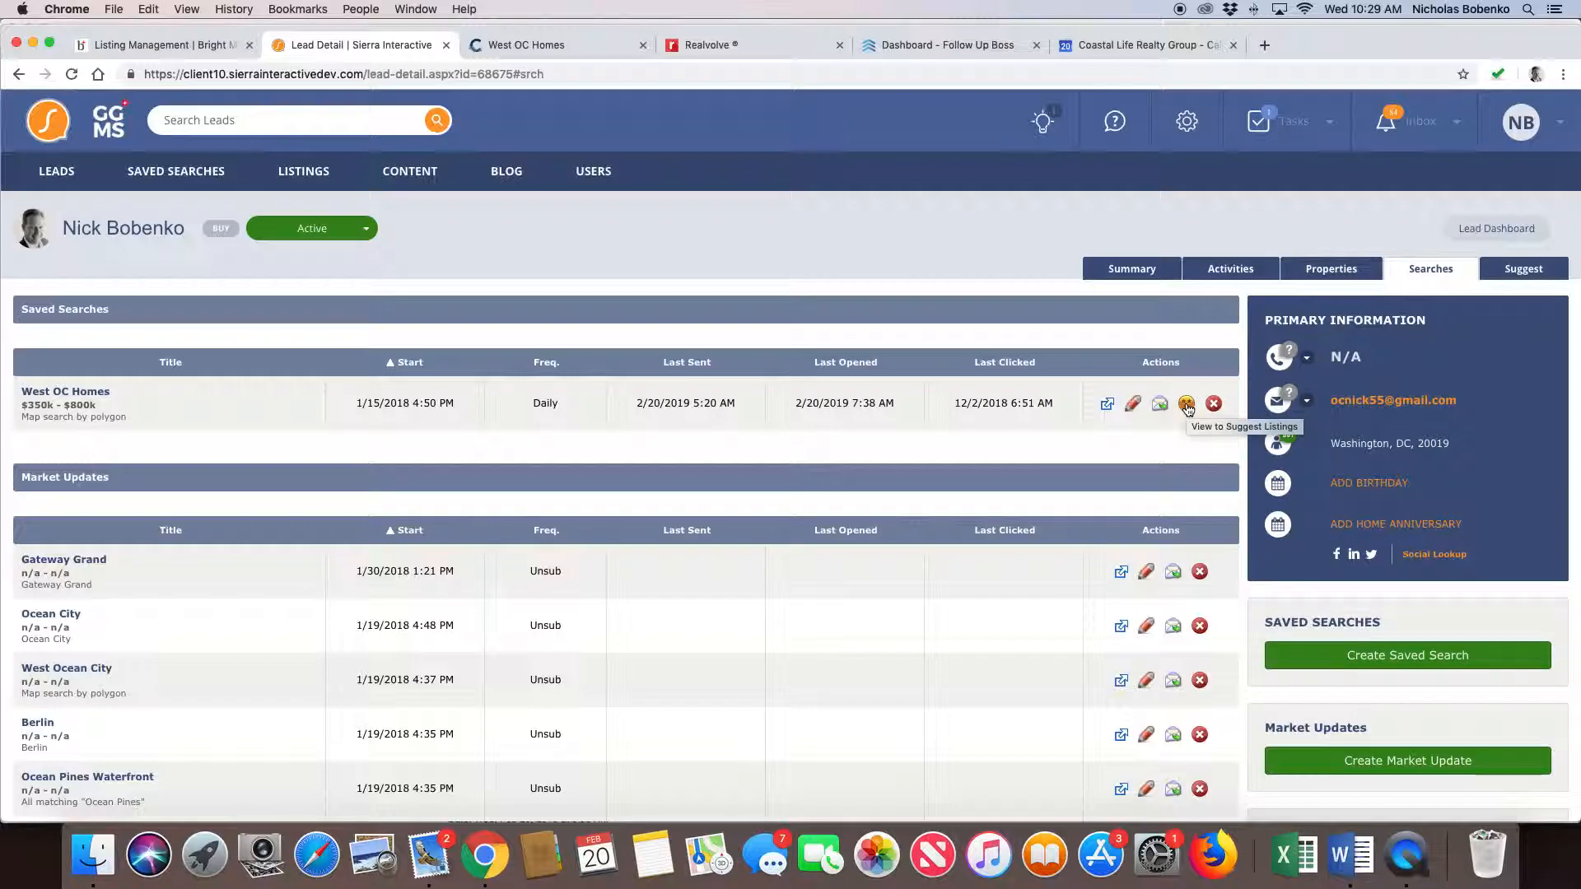
- Start a new suggested list from the West OC Homes saved search and submit it with the search's existing criteria
left_click(1187, 405)
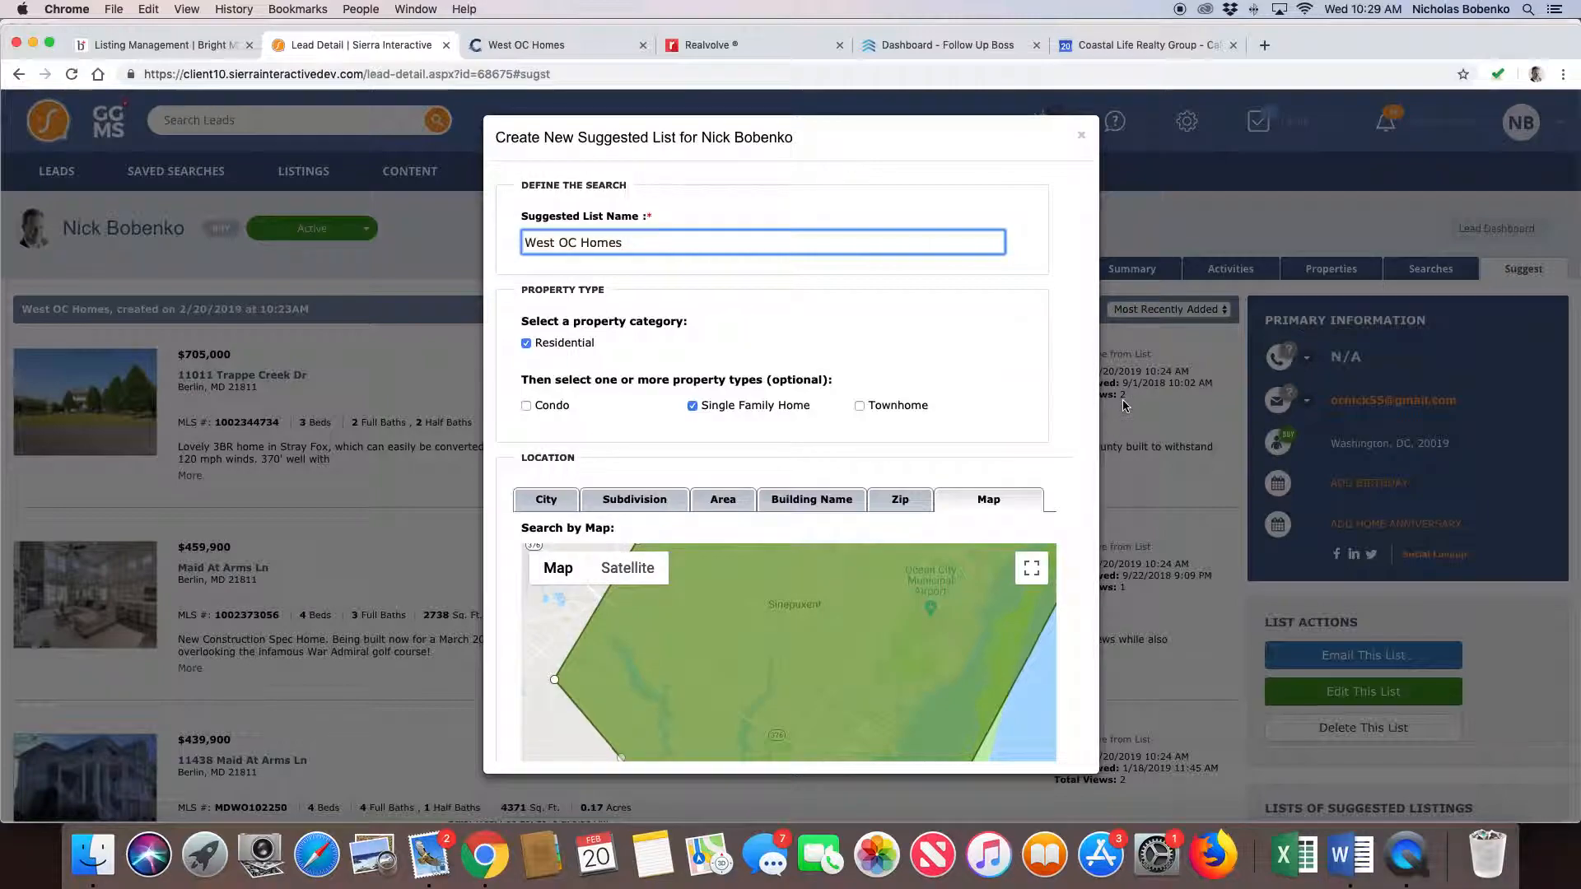
scroll(1084, 399, "down", 5)
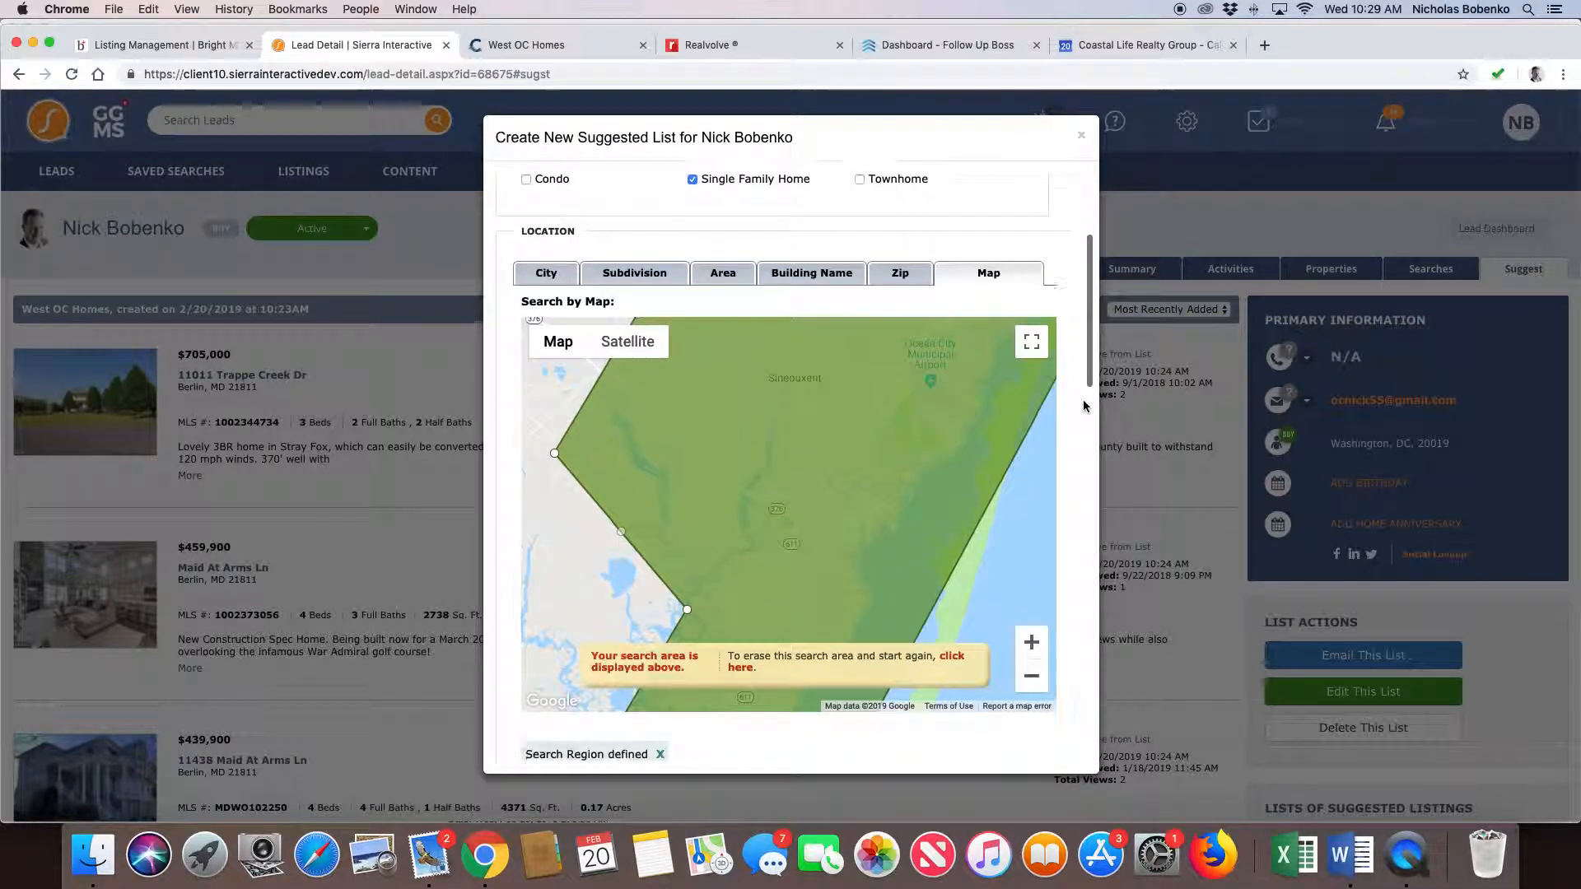
scroll(1084, 404, "down", 7)
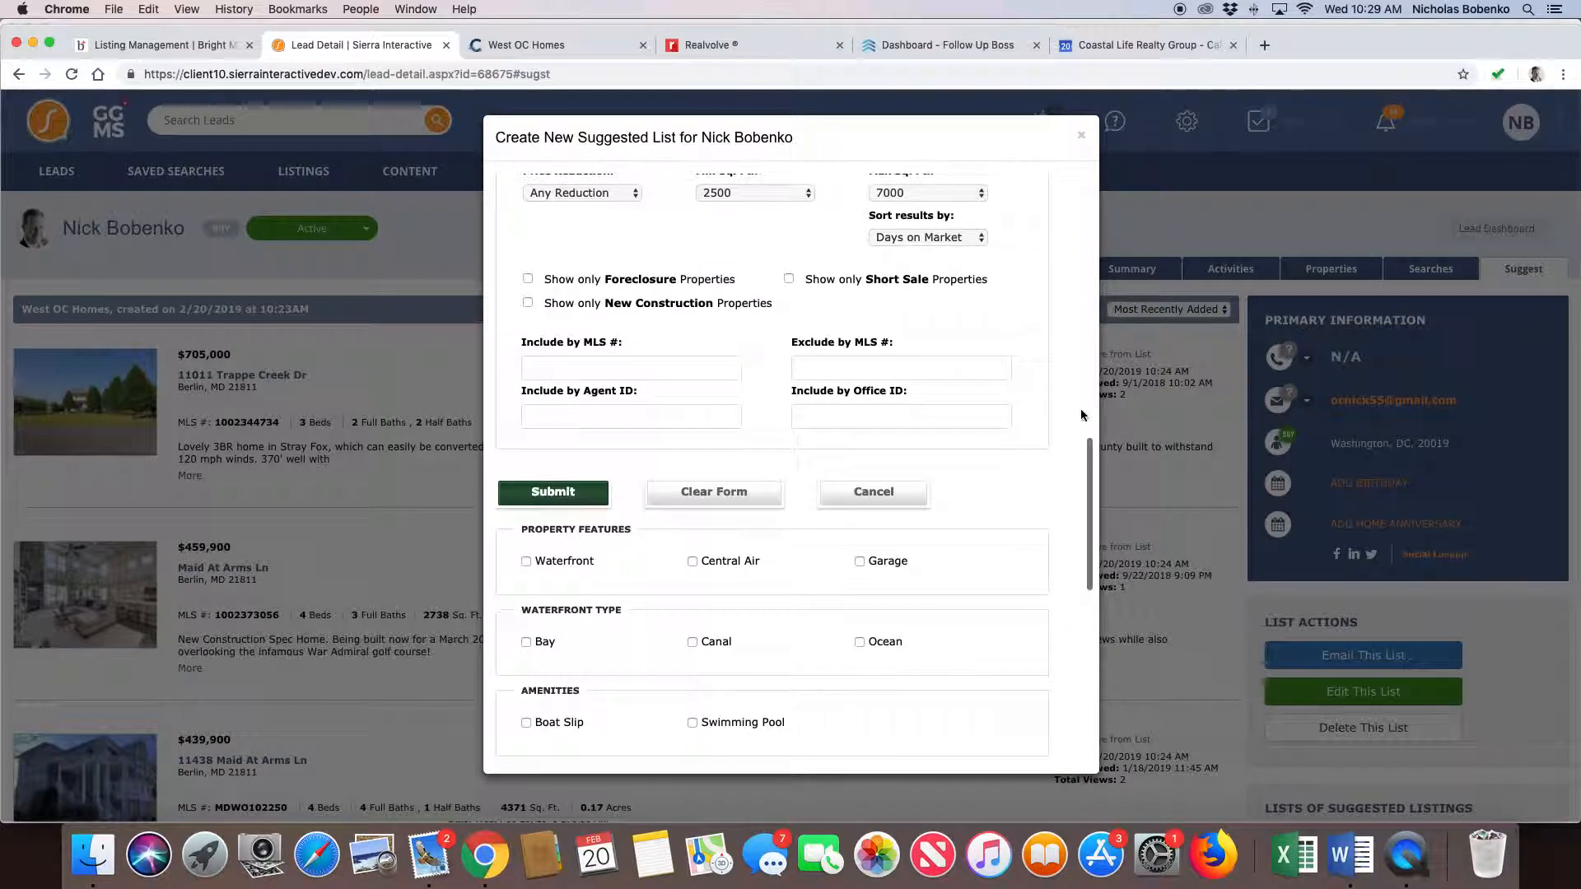
left_click(550, 492)
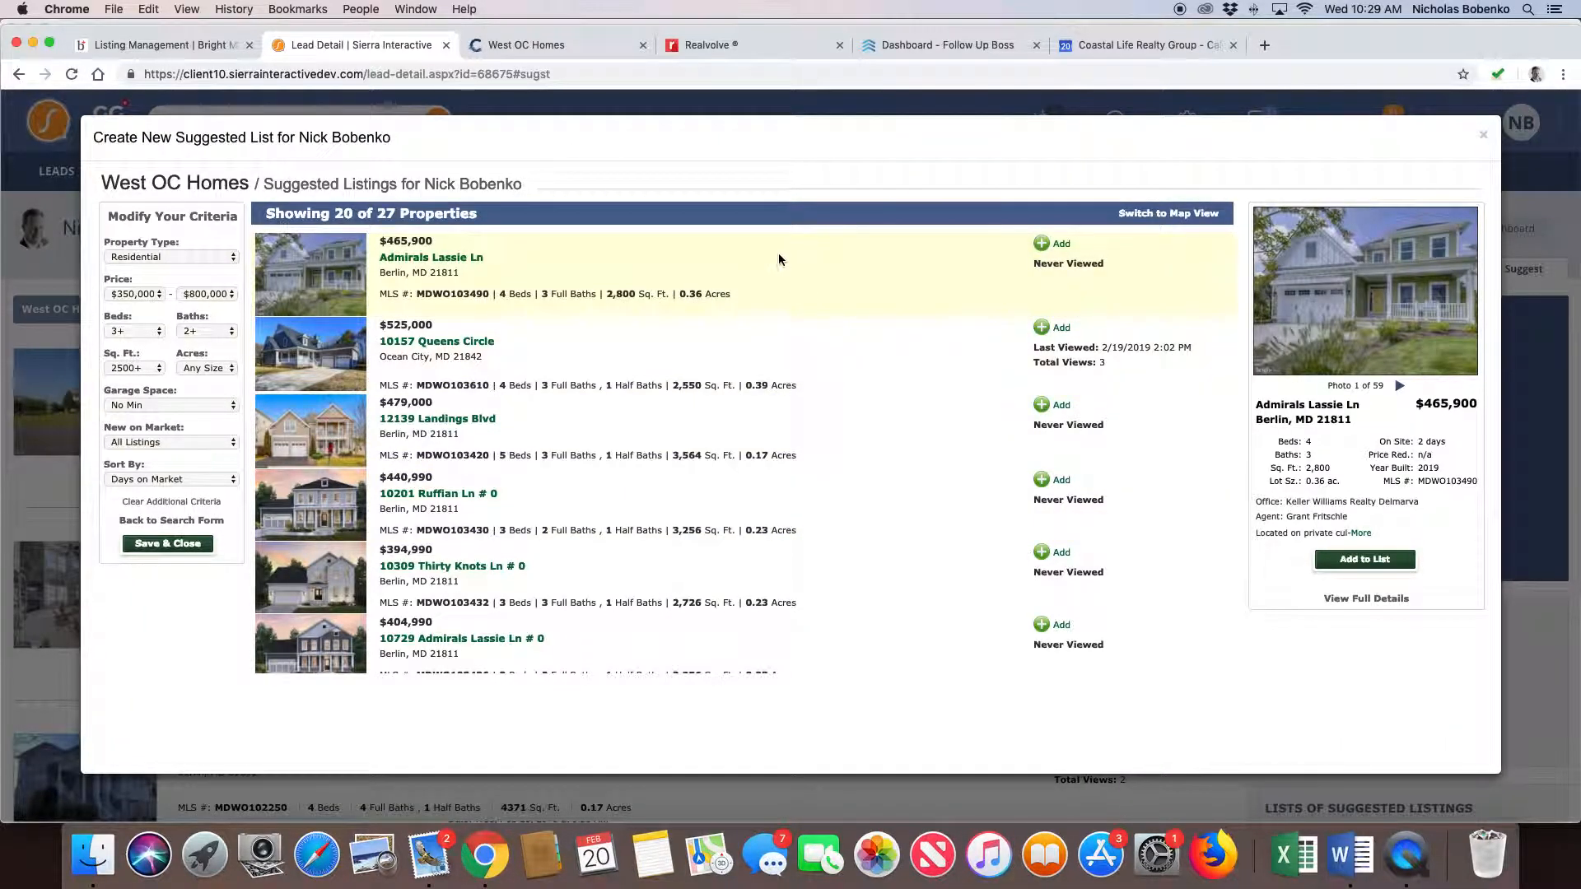
- Add the $525,000 Queens Circle, $558,000 Lake View Dr, $489,900 Lake View Dr and $470,000 Winding Trail Dr listings to the suggested list
scroll(813, 507, "down", 2)
scroll(813, 510, "down", 15)
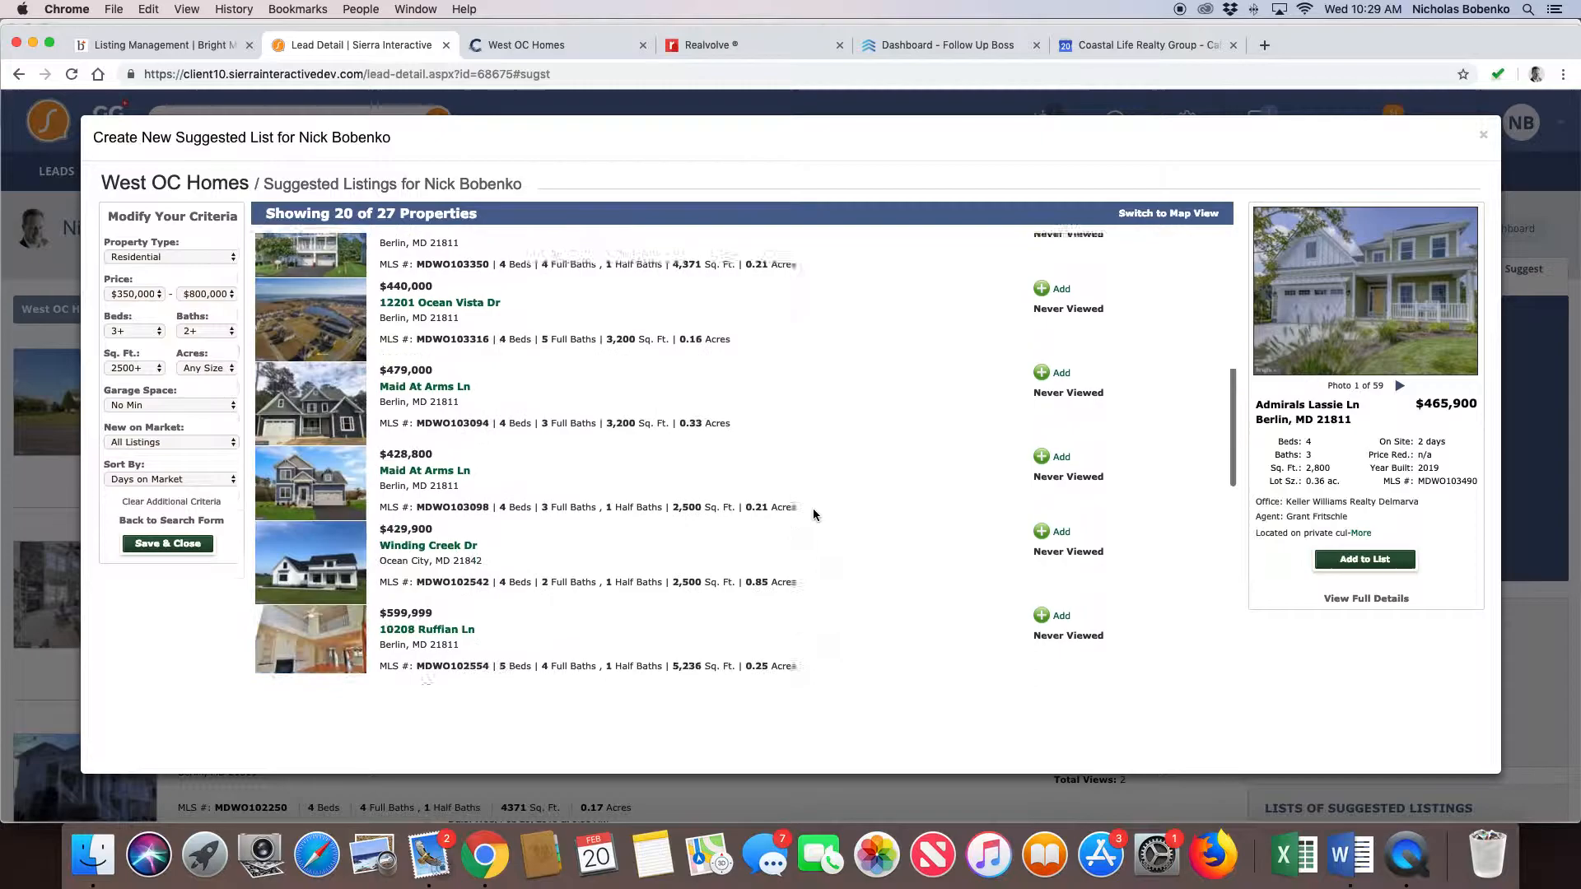
scroll(812, 515, "down", 4)
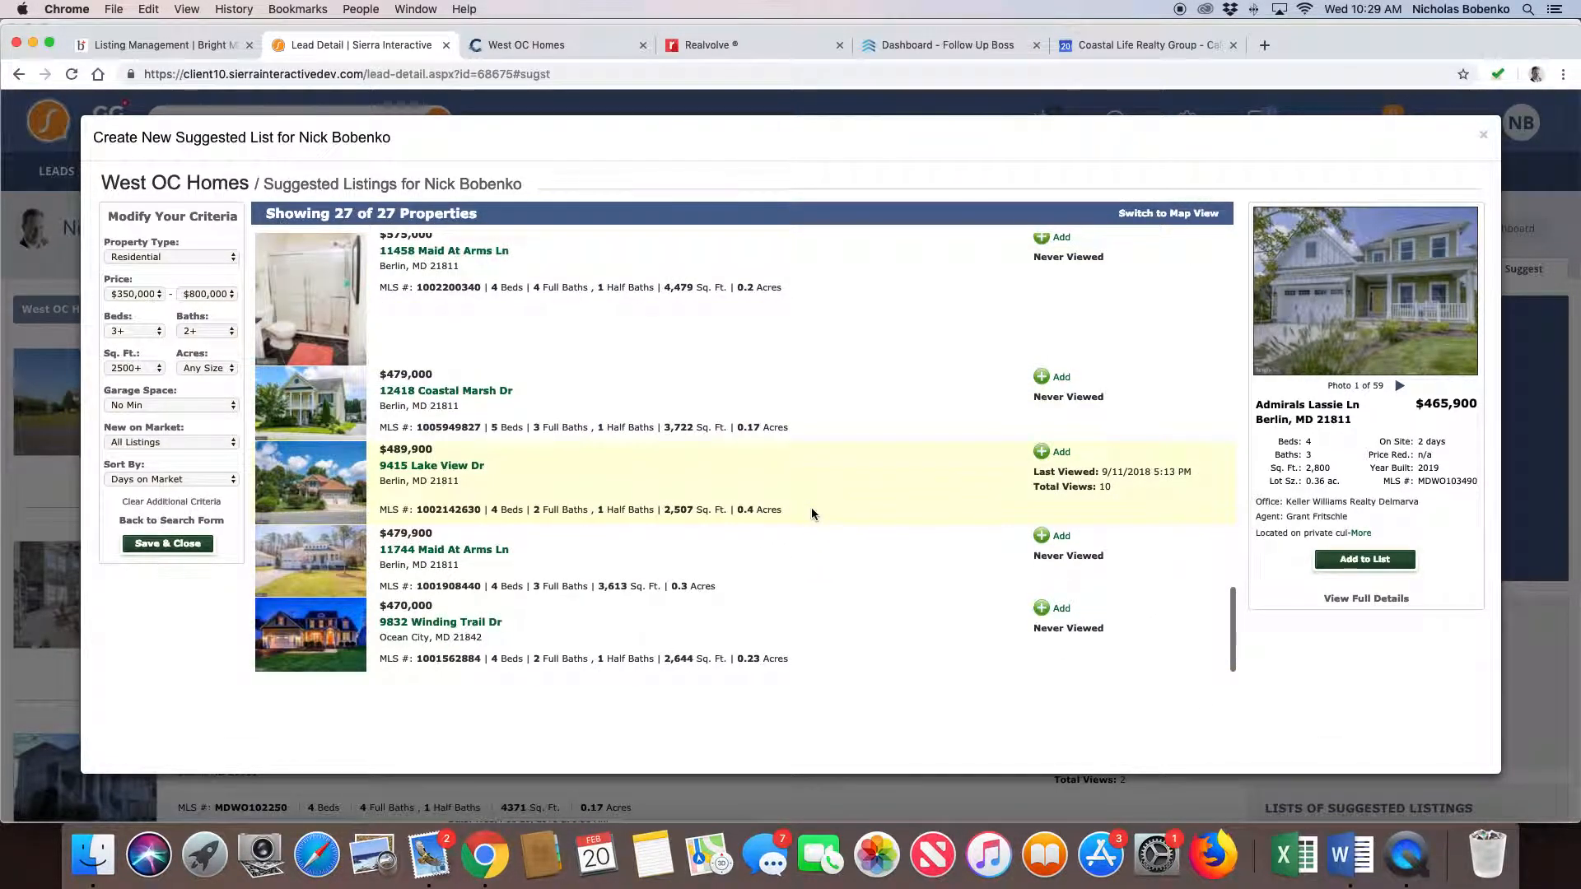
scroll(876, 542, "up", 20)
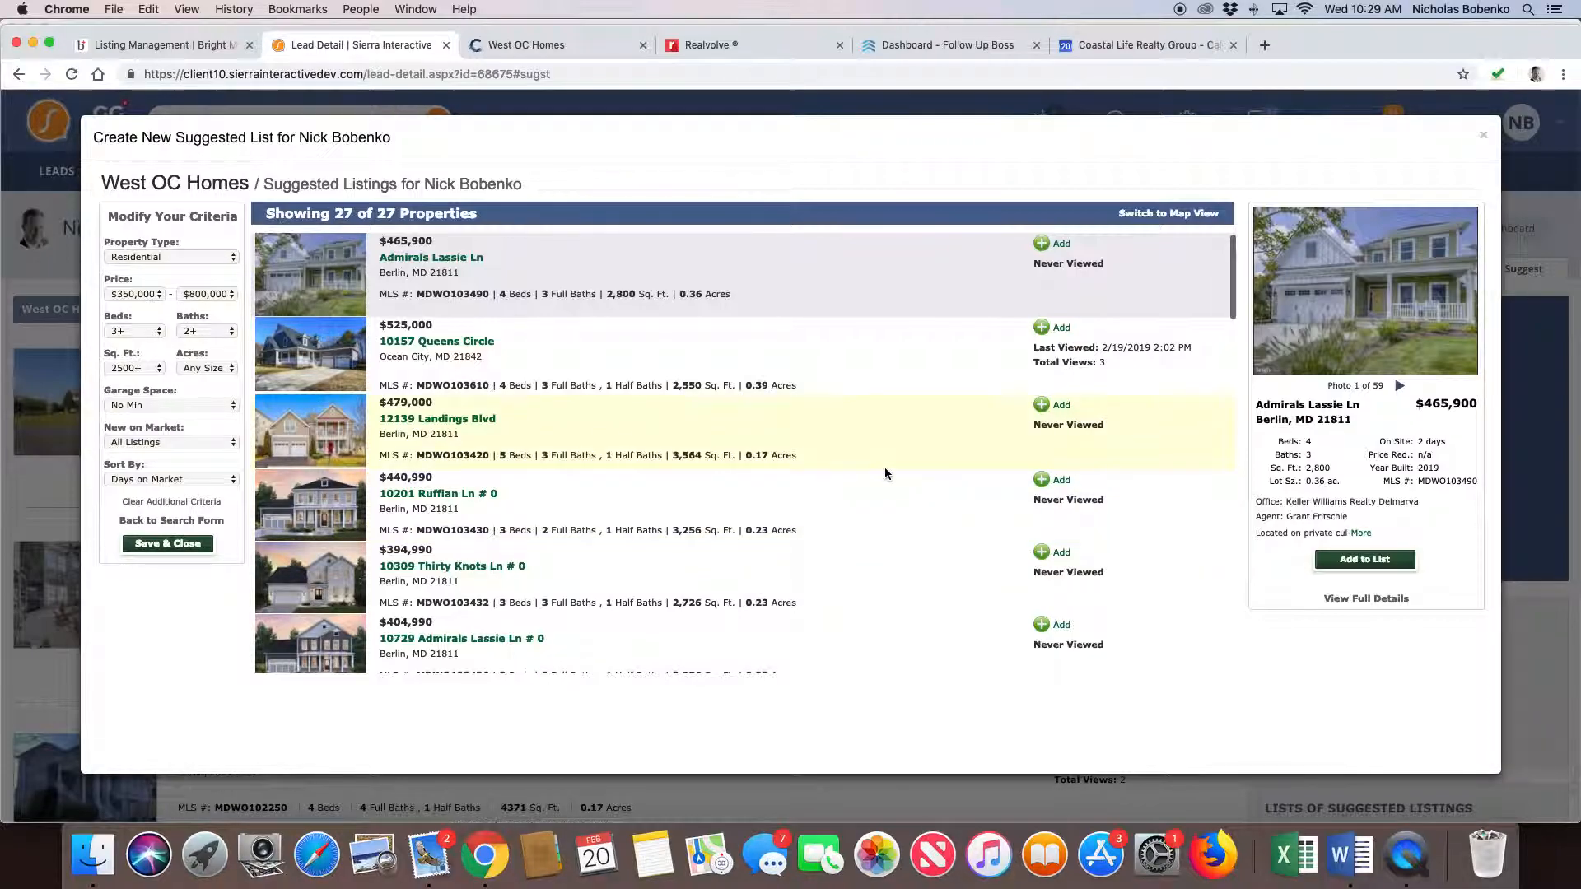
left_click(1043, 329)
scroll(965, 473, "down", 5)
scroll(965, 478, "down", 8)
scroll(966, 488, "down", 10)
left_click(1042, 387)
scroll(955, 456, "down", 3)
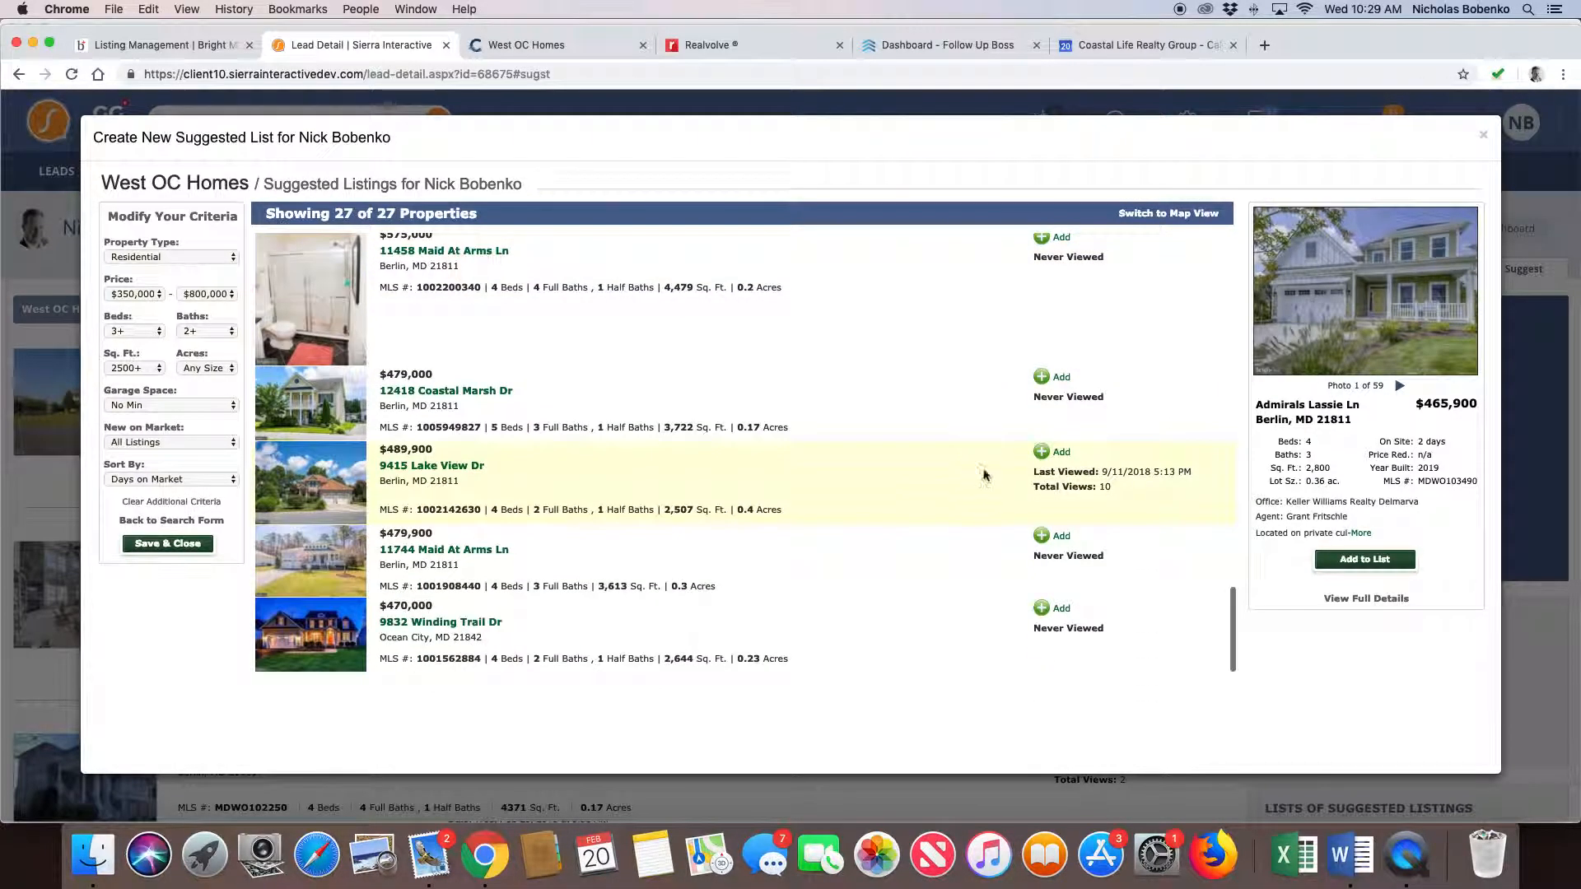
left_click(1042, 452)
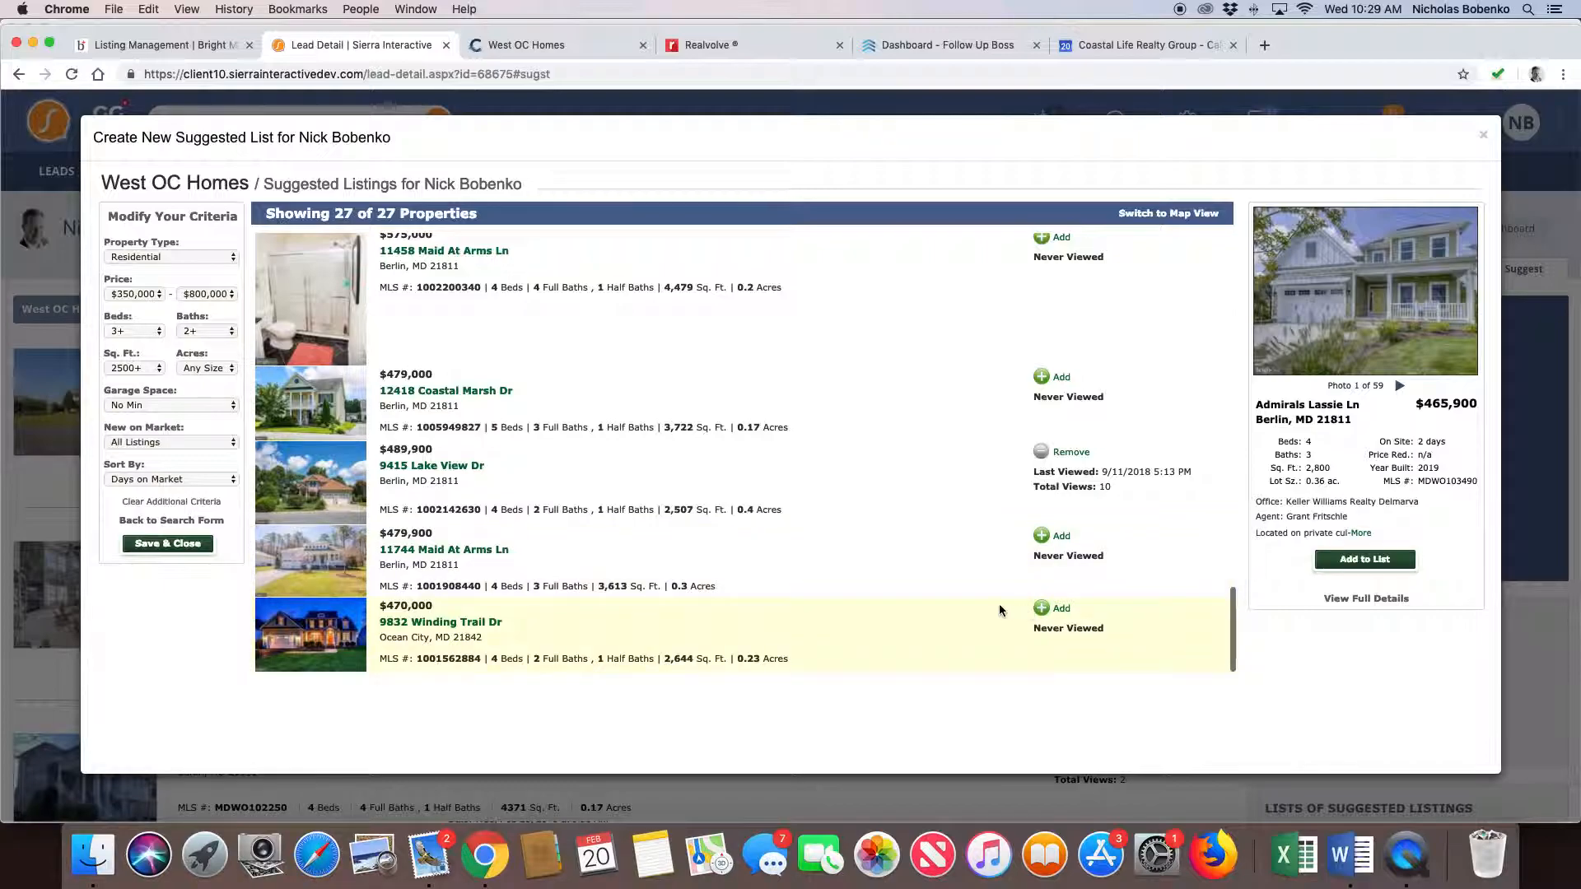
left_click(1042, 608)
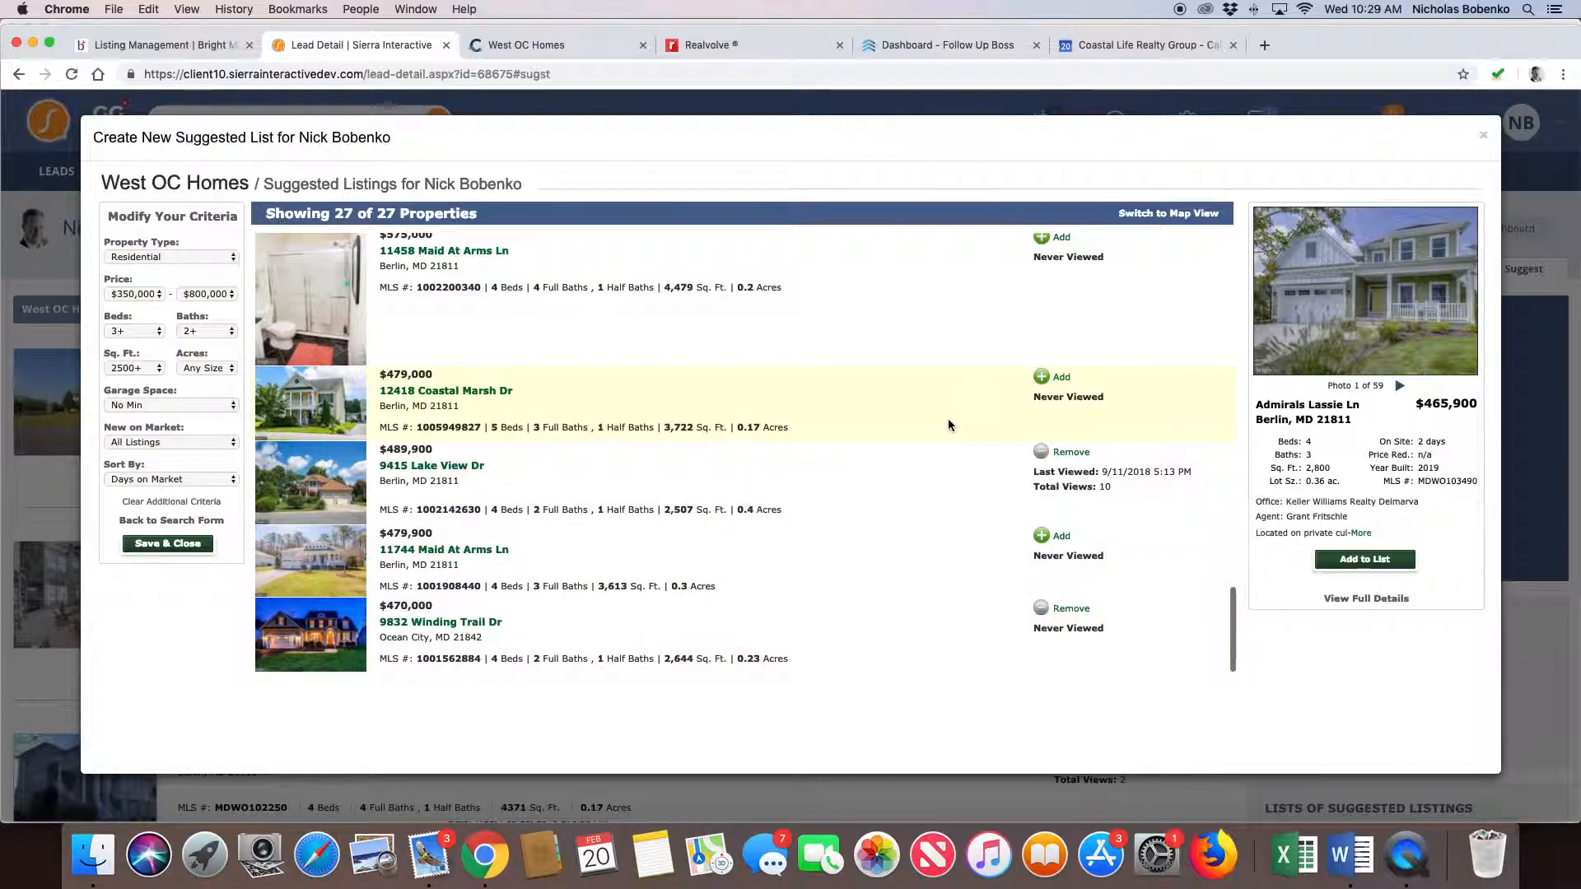
- Add the $559,000 Maid At Arms Ln listing to the suggested list, and save and close the list
scroll(947, 418, "up", 2)
scroll(949, 425, "up", 9)
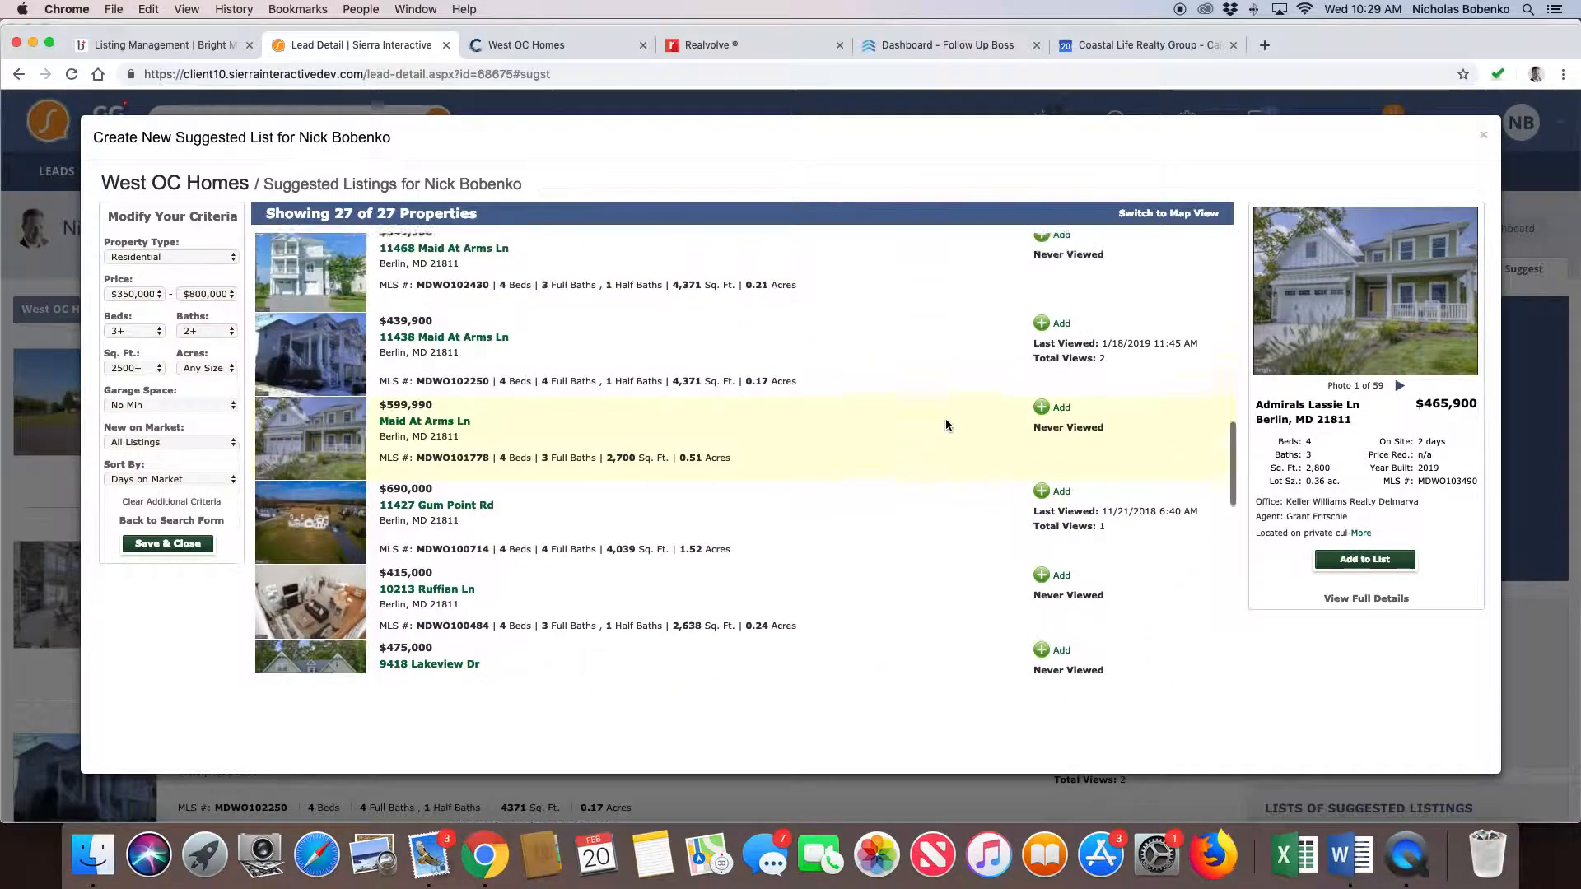
scroll(946, 425, "up", 3)
scroll(945, 420, "up", 10)
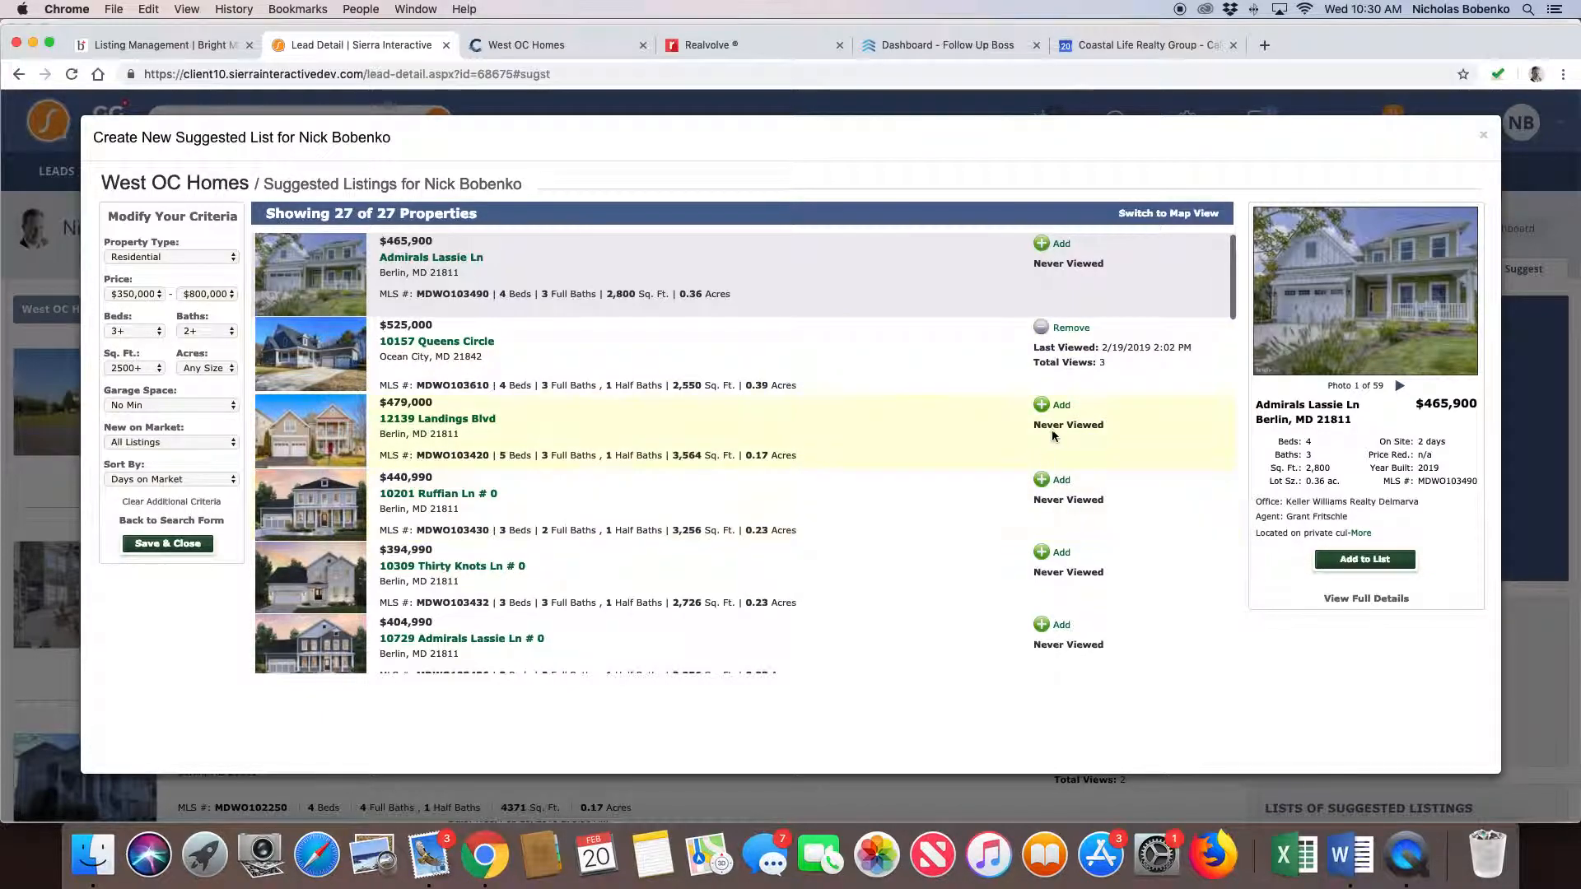
scroll(1040, 520, "down", 3)
left_click(1042, 514)
left_click(177, 548)
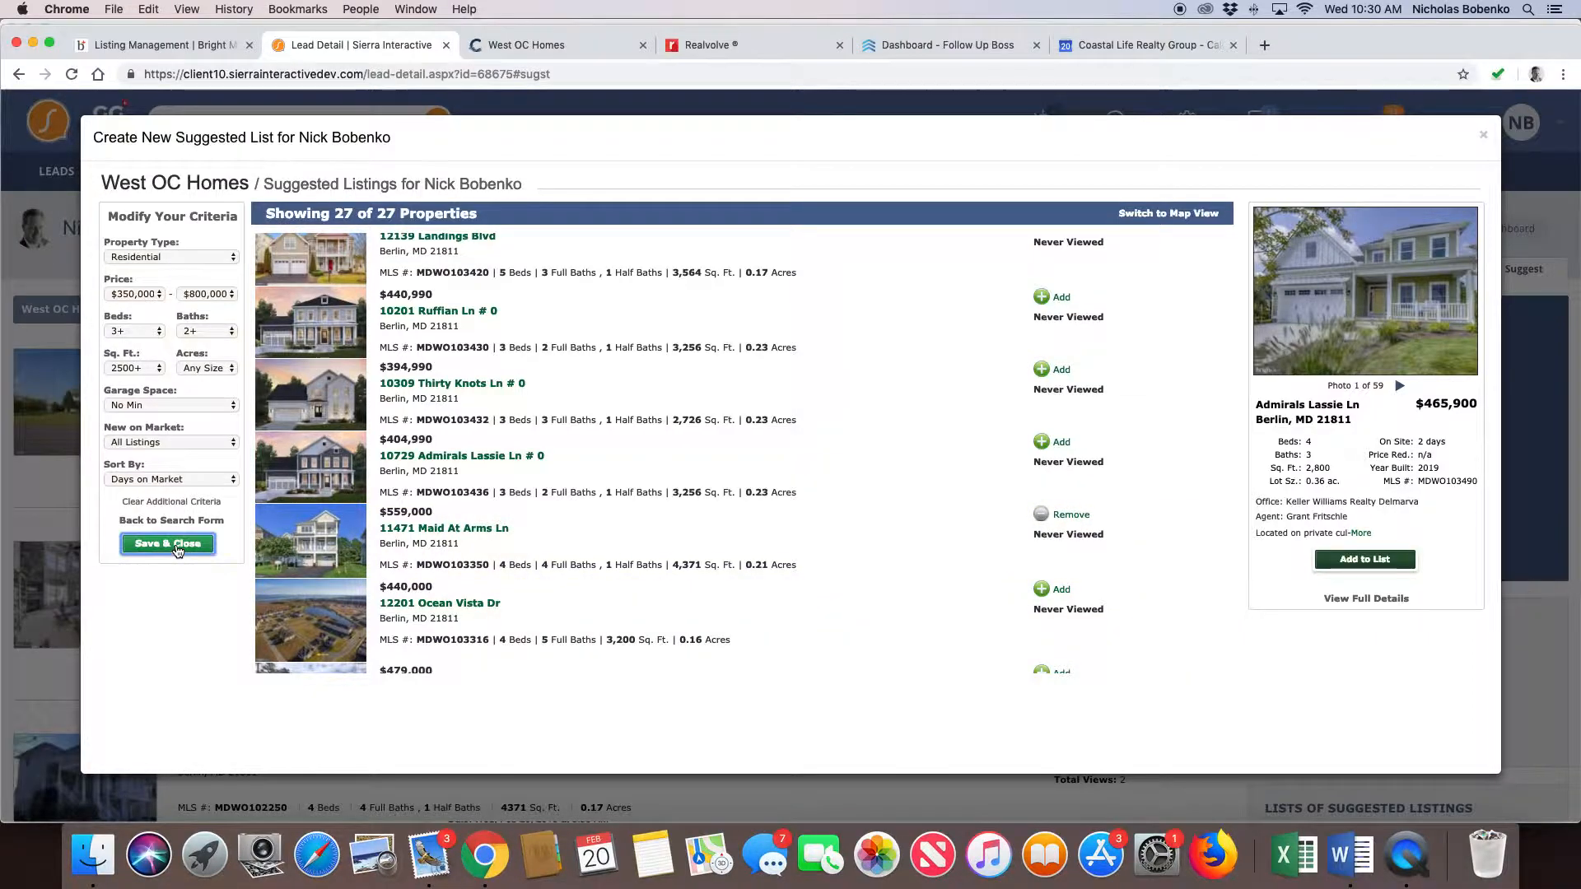
- Look over the saved West OC Homes suggested list and start an email of it to the lead without choosing a template
scroll(651, 453, "down", 7)
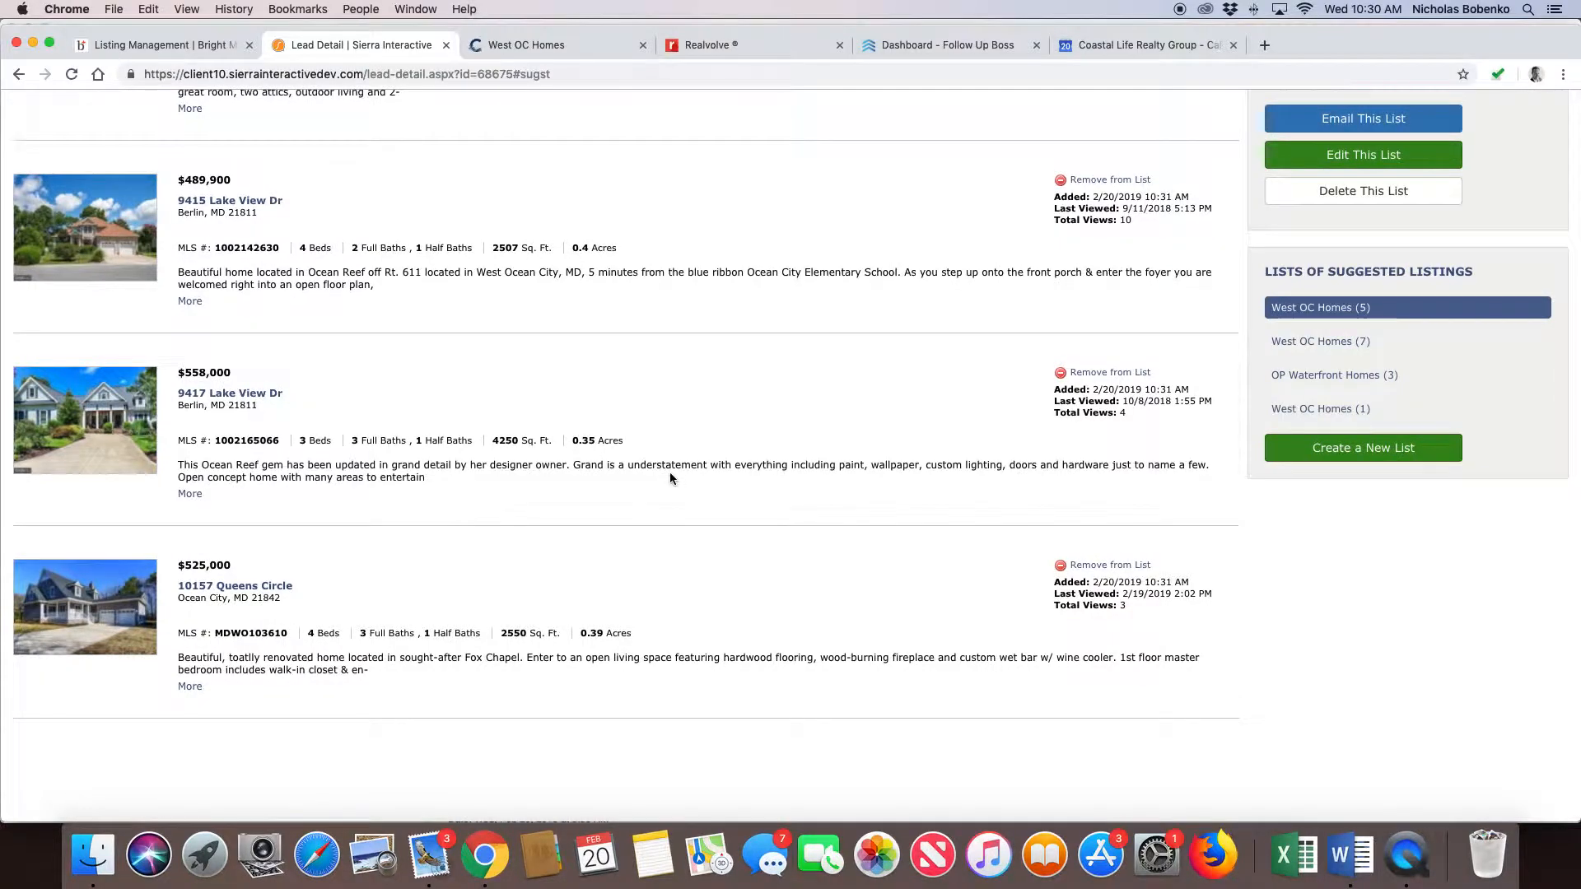
scroll(670, 472, "up", 7)
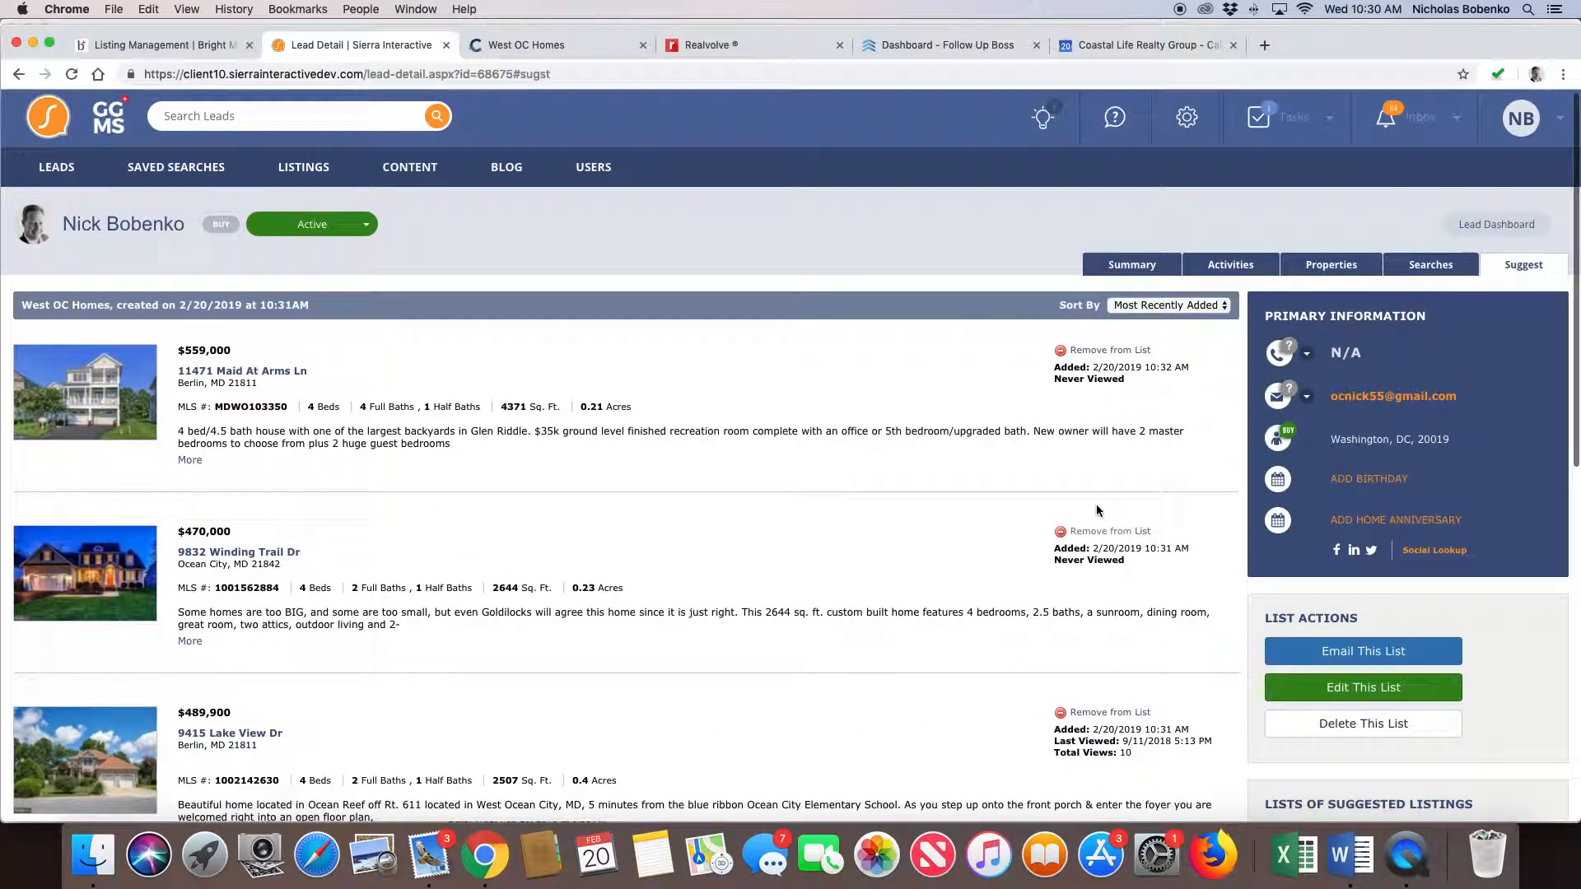
scroll(827, 540, "down", 1)
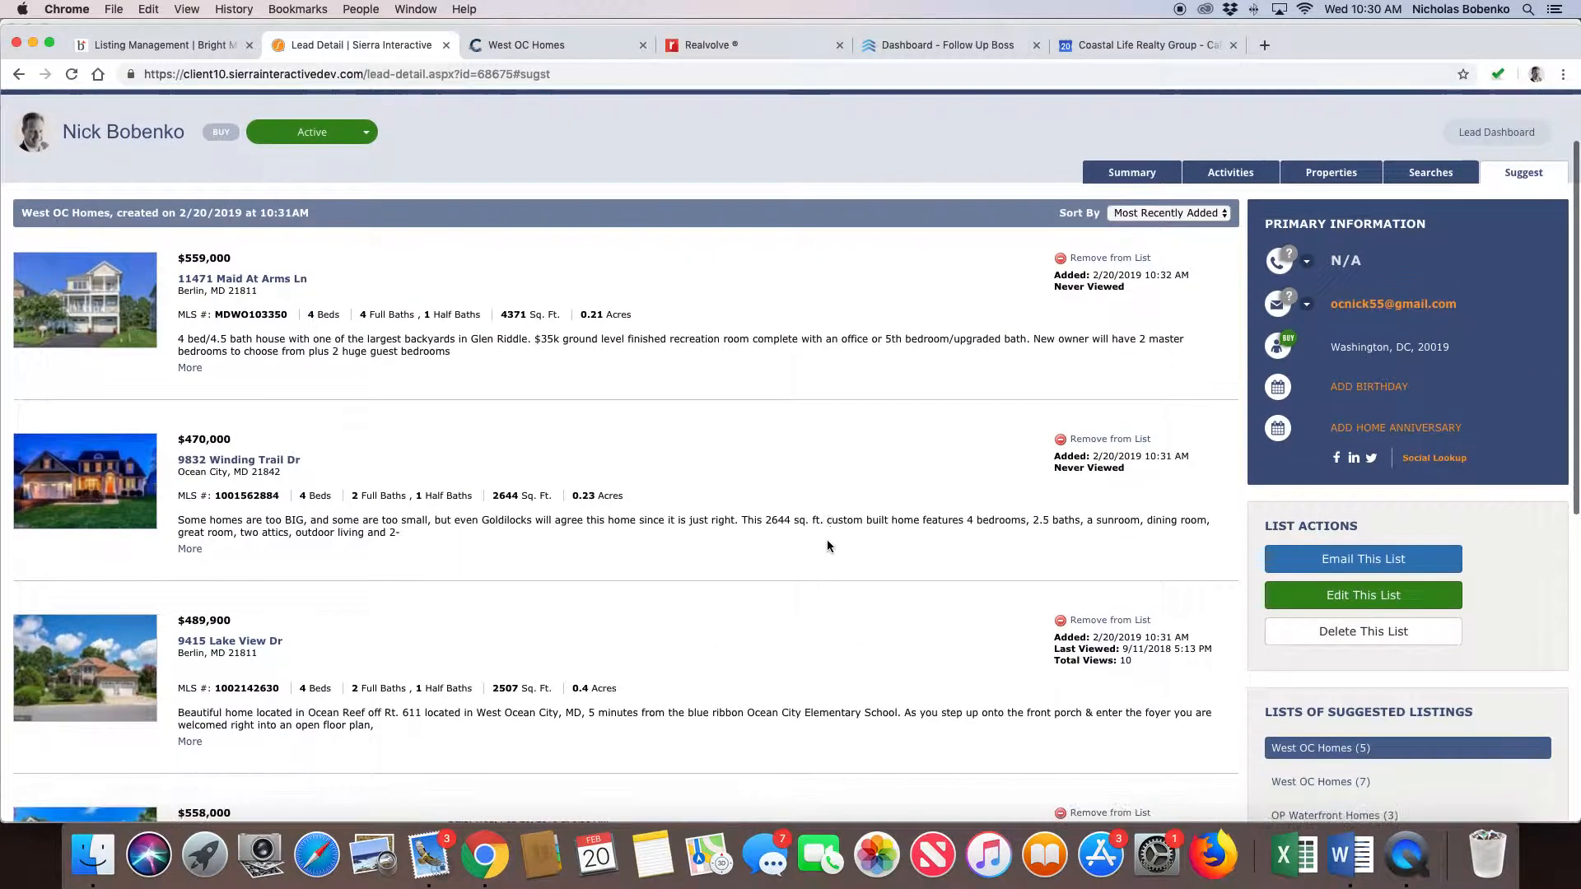
left_click(1357, 564)
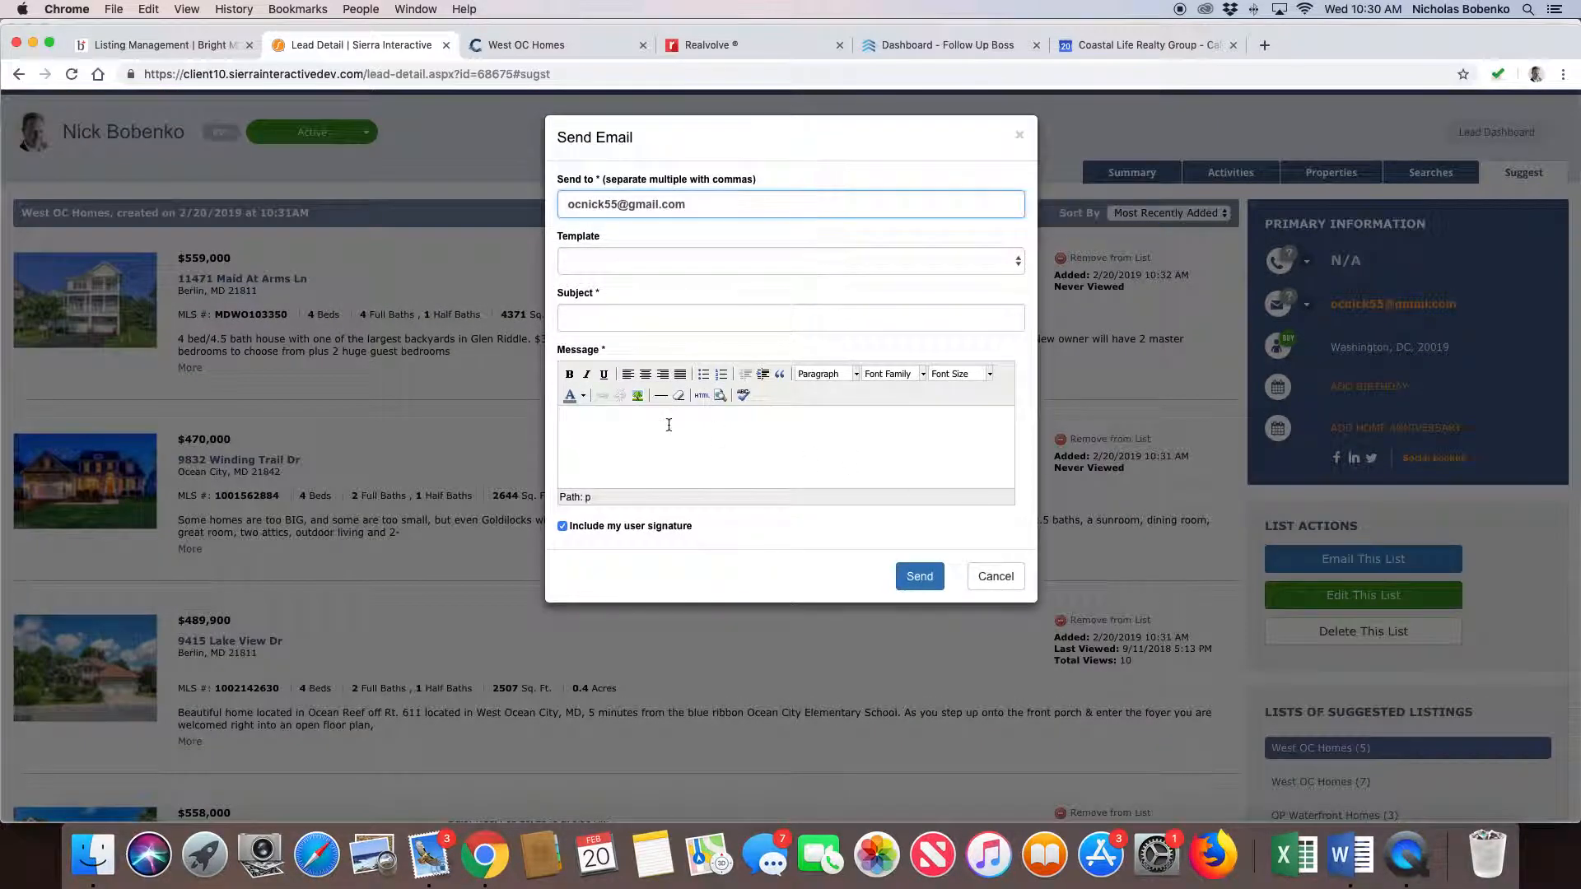
left_click(639, 264)
left_click(639, 260)
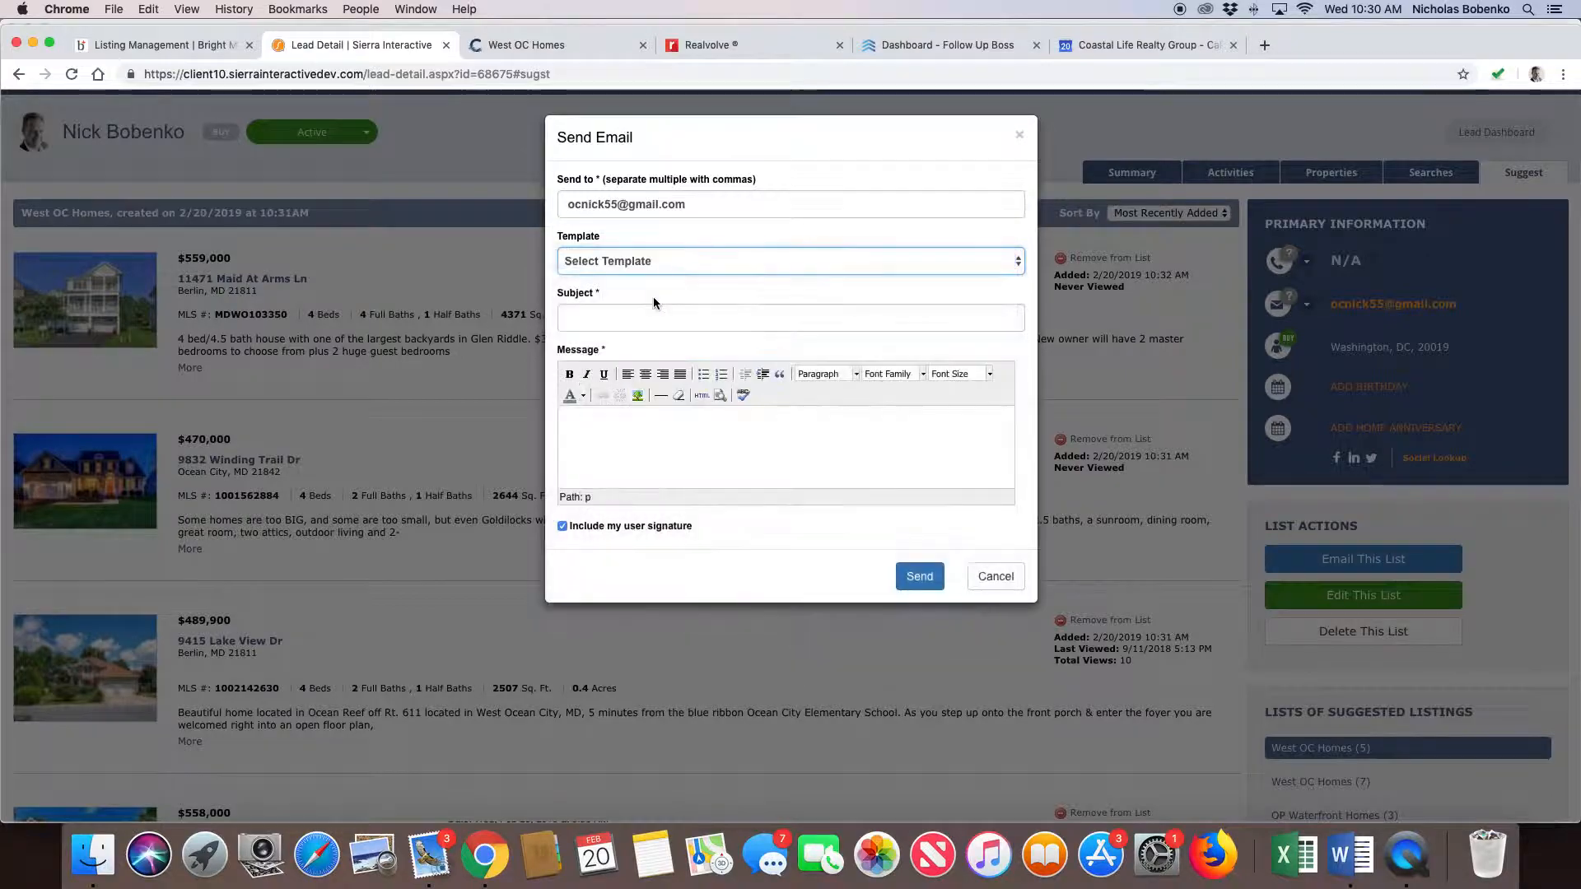
- Give the email the subject "Some Listings of Interest" and the message "Test", and send it
left_click(600, 317)
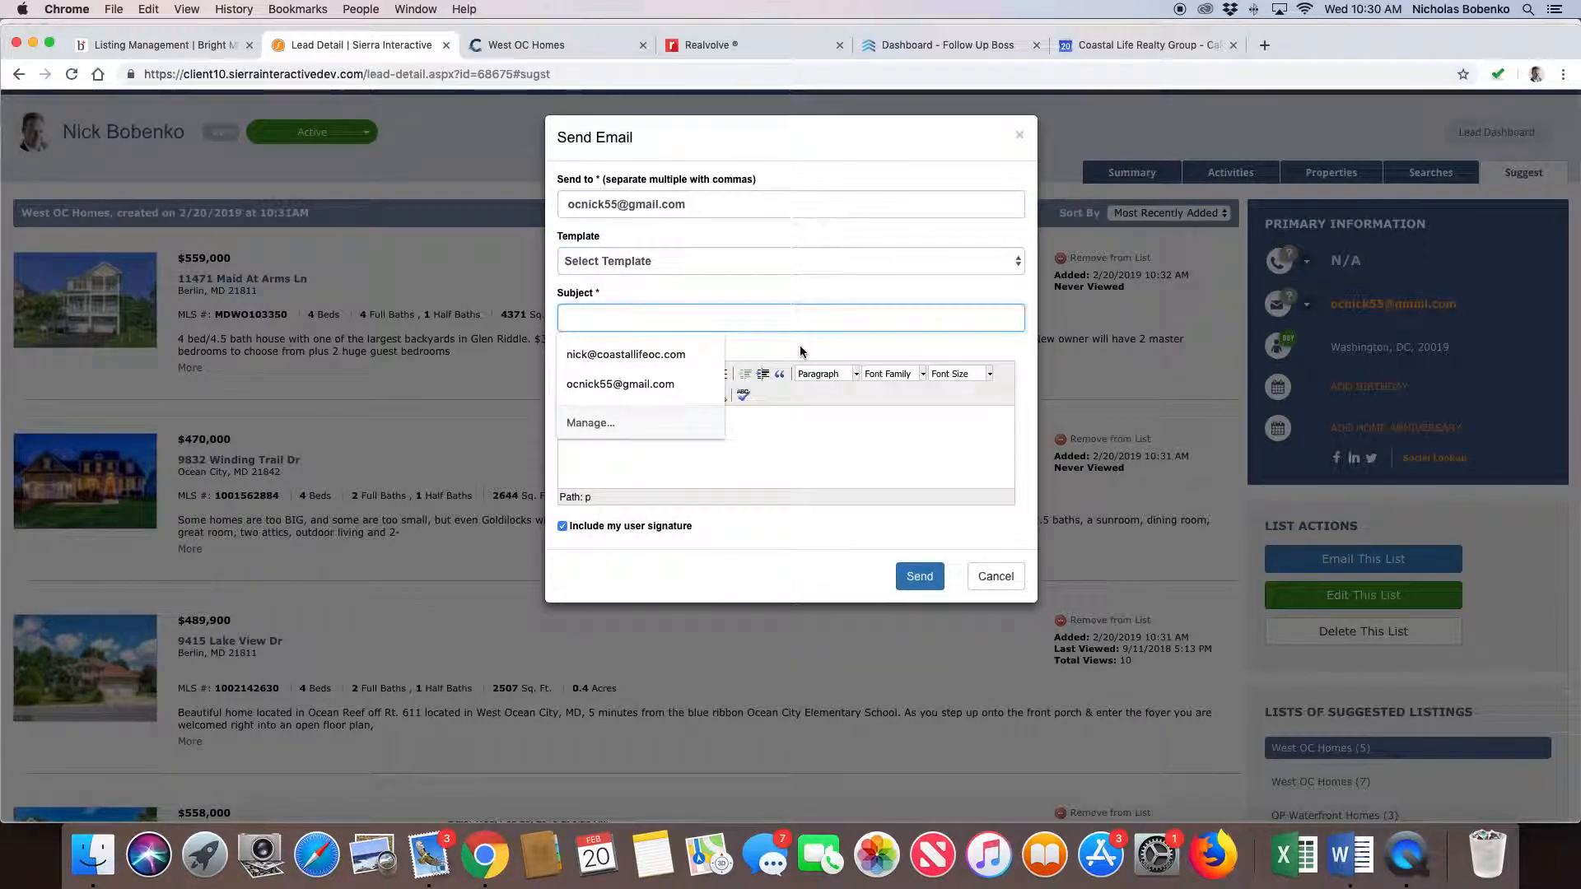
type("So")
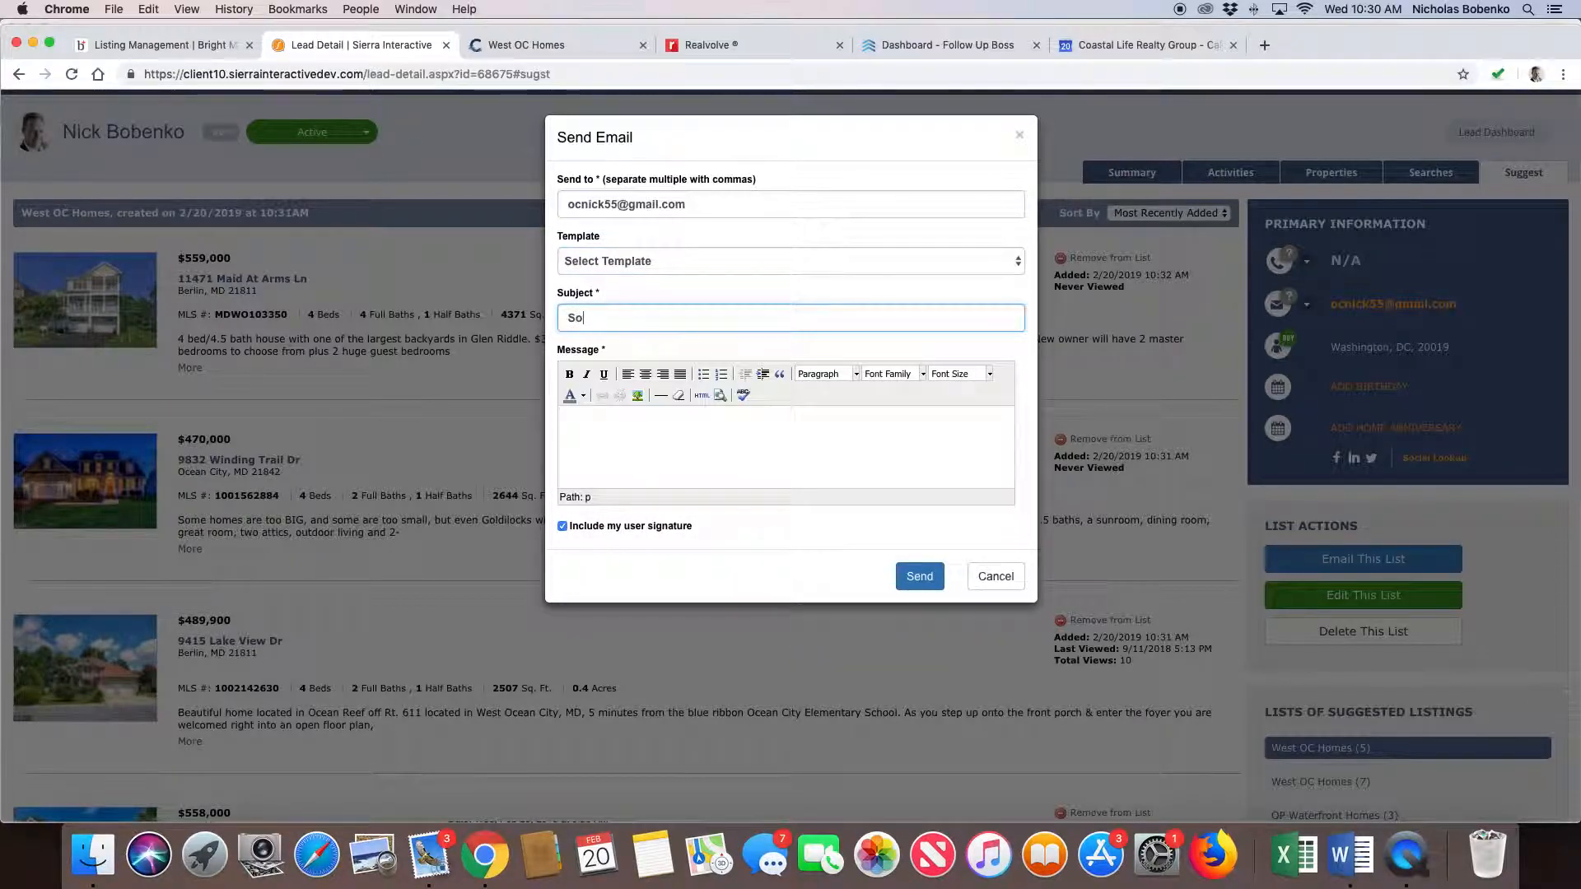
type("me Listings of Interest")
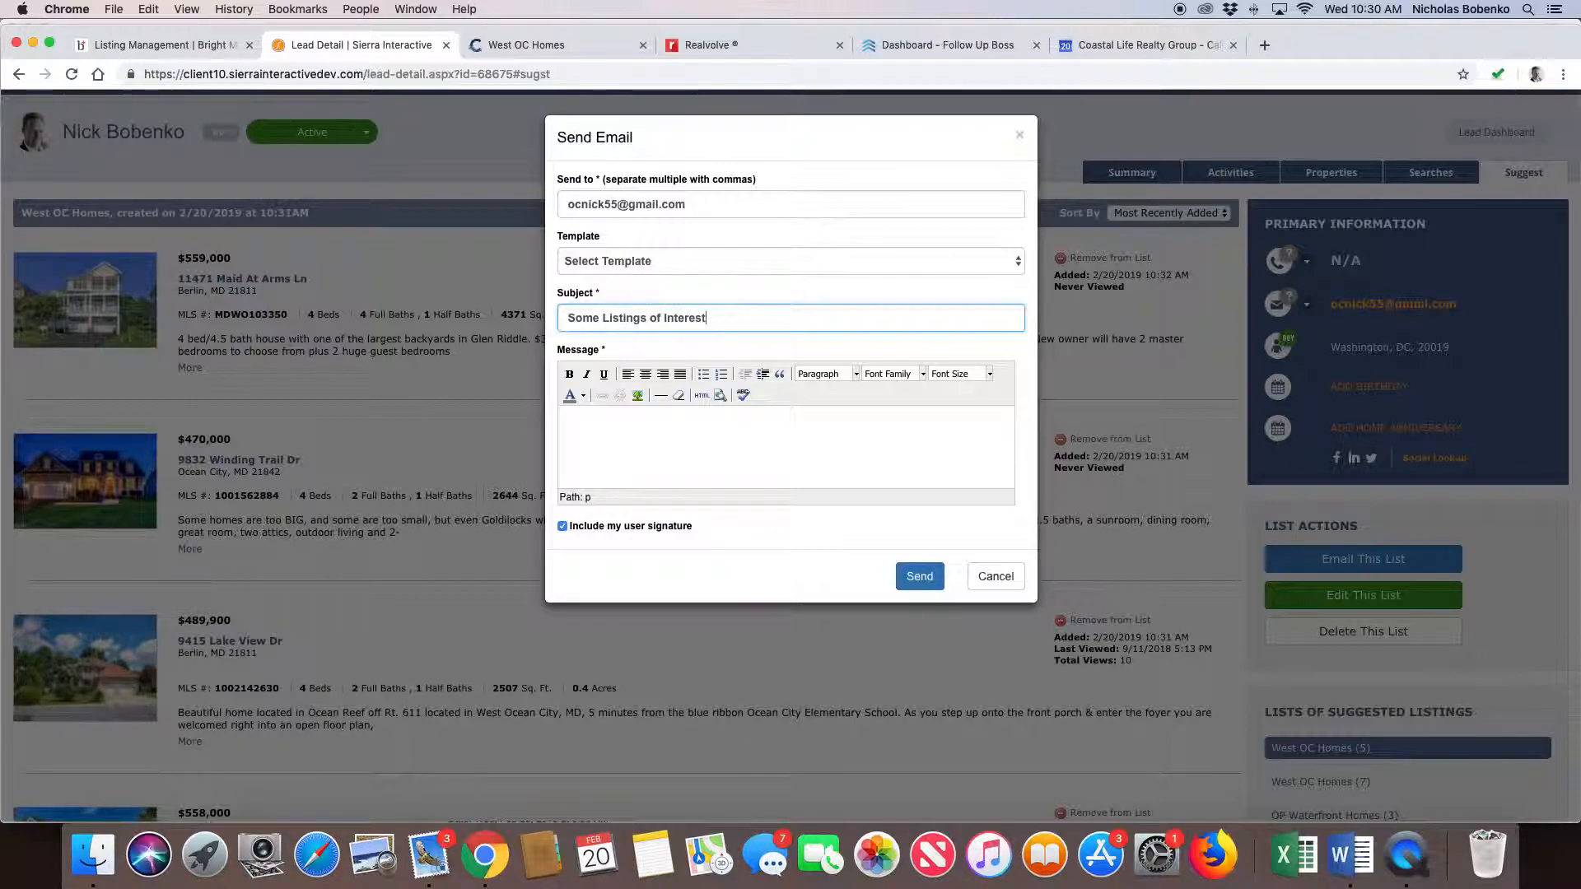
left_click(774, 439)
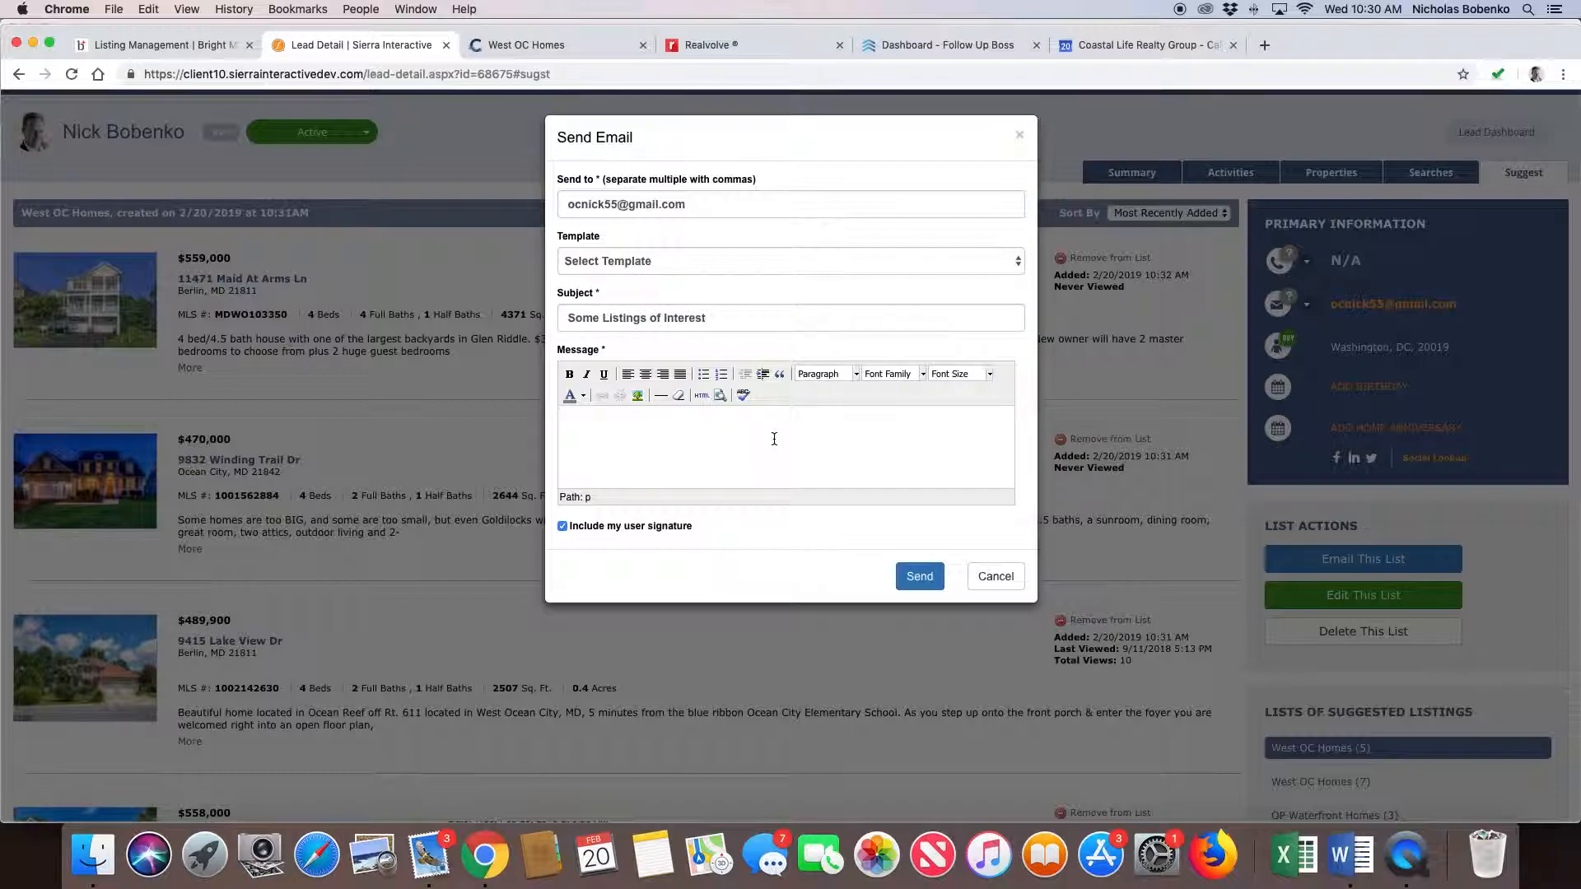
type("Test")
left_click(920, 575)
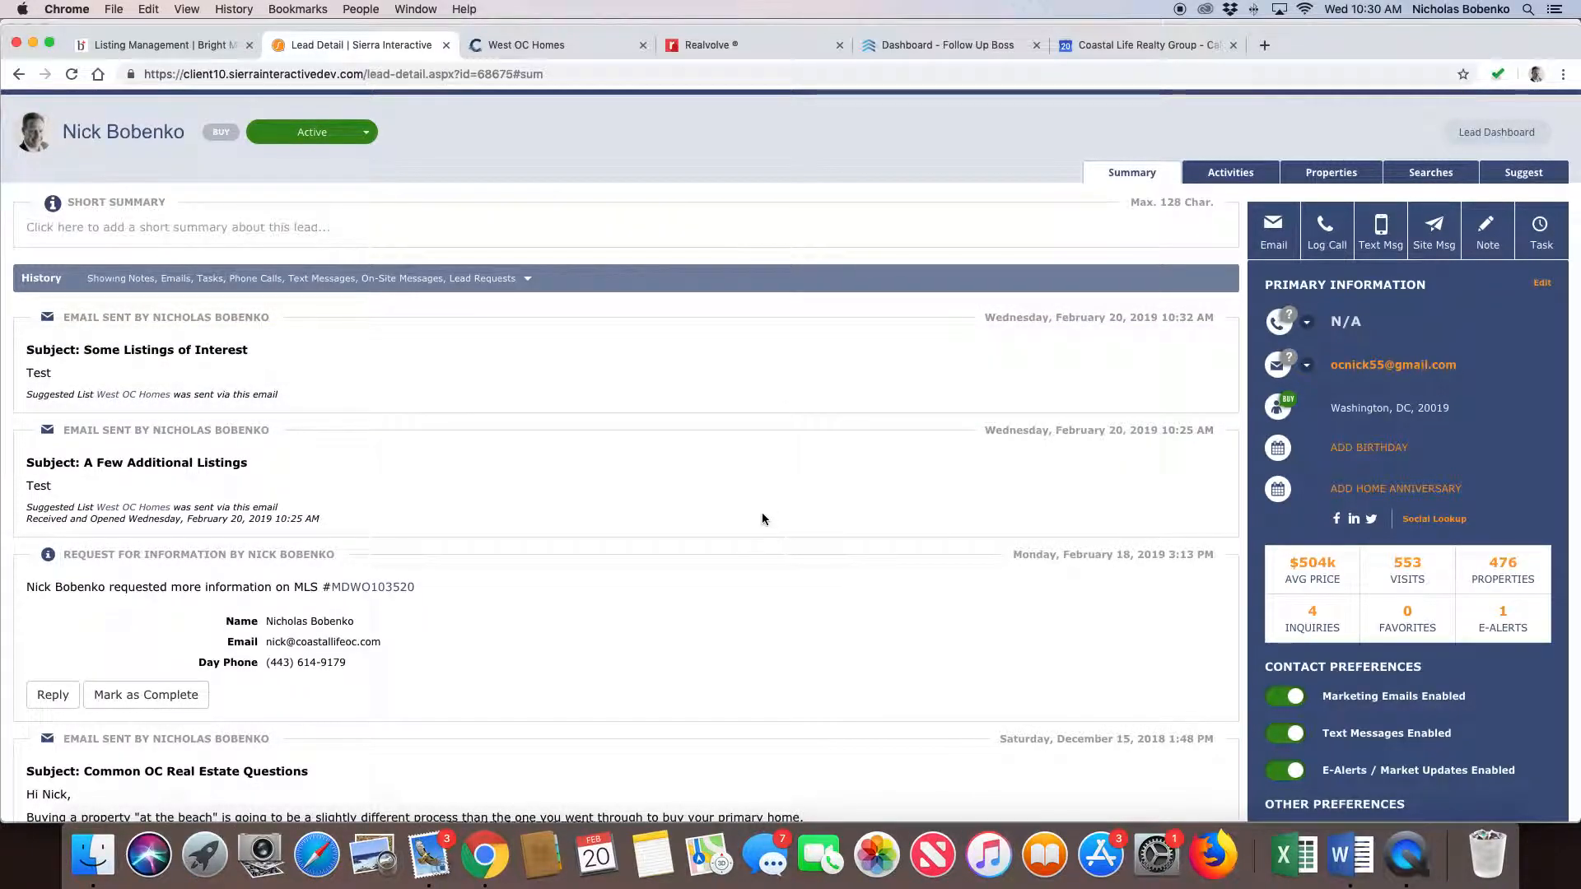
- Switch to Mail and fetch new messages to look for the suggested listings email in the inbox
scroll(763, 519, "up", 2)
left_click(435, 861)
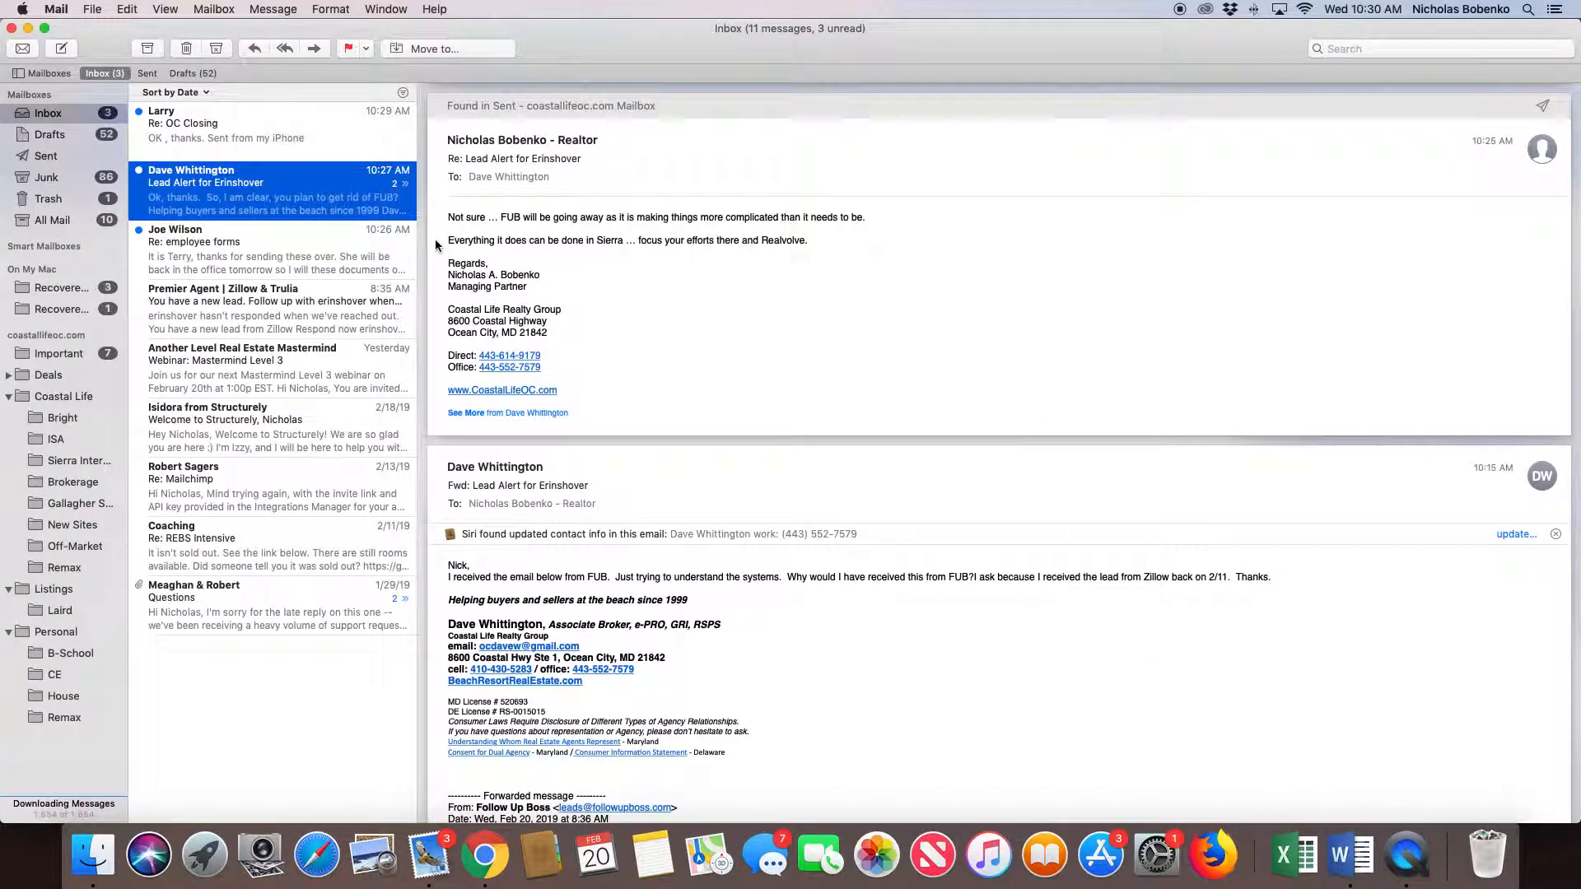
left_click(246, 145)
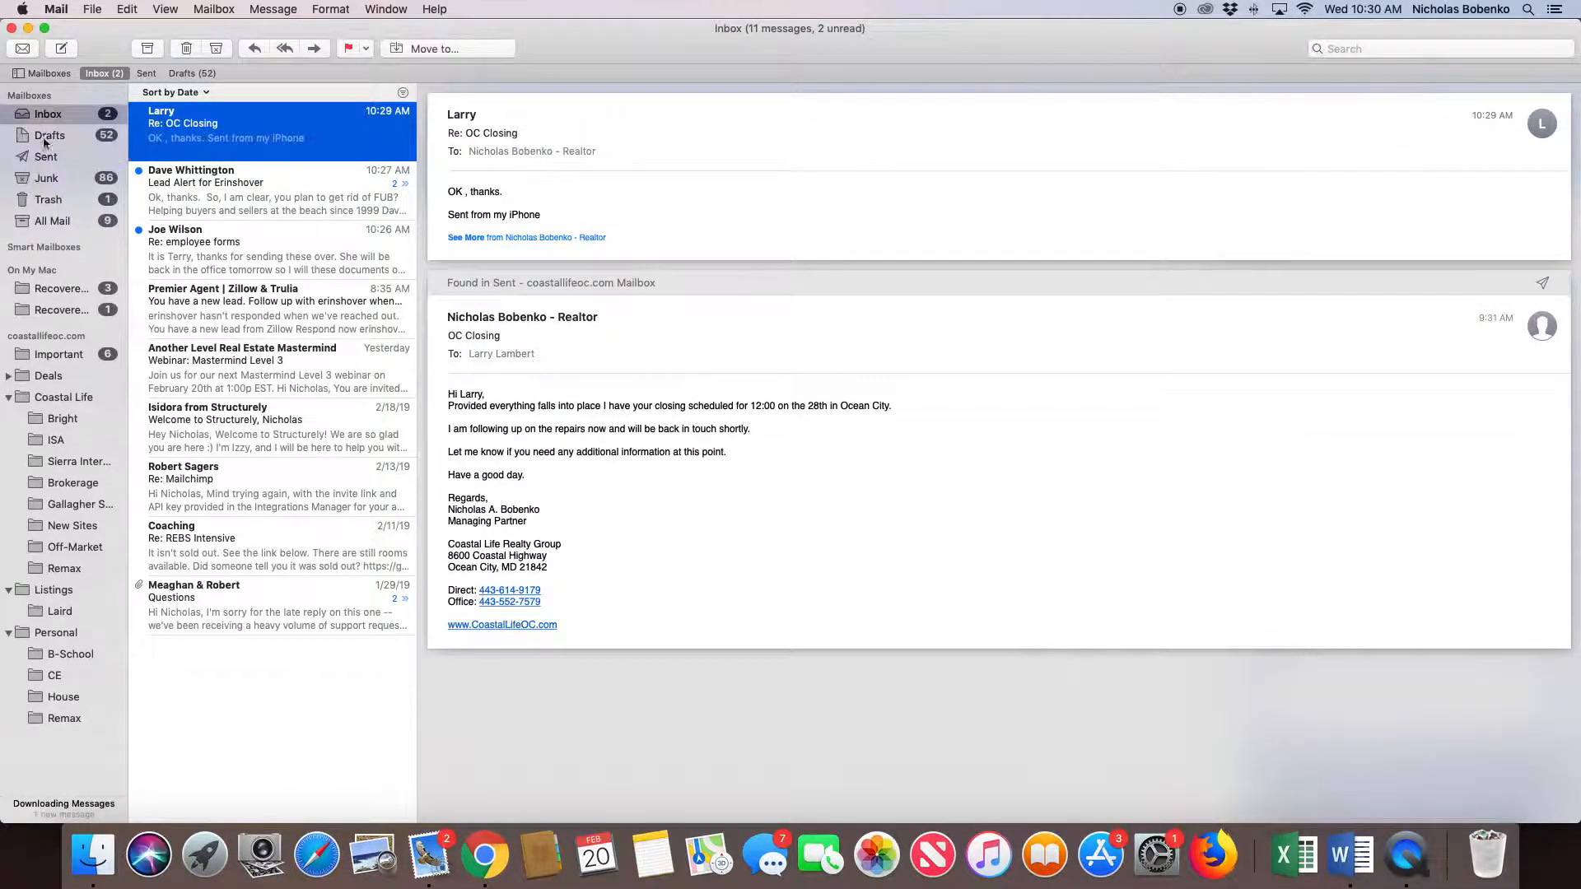
left_click(23, 50)
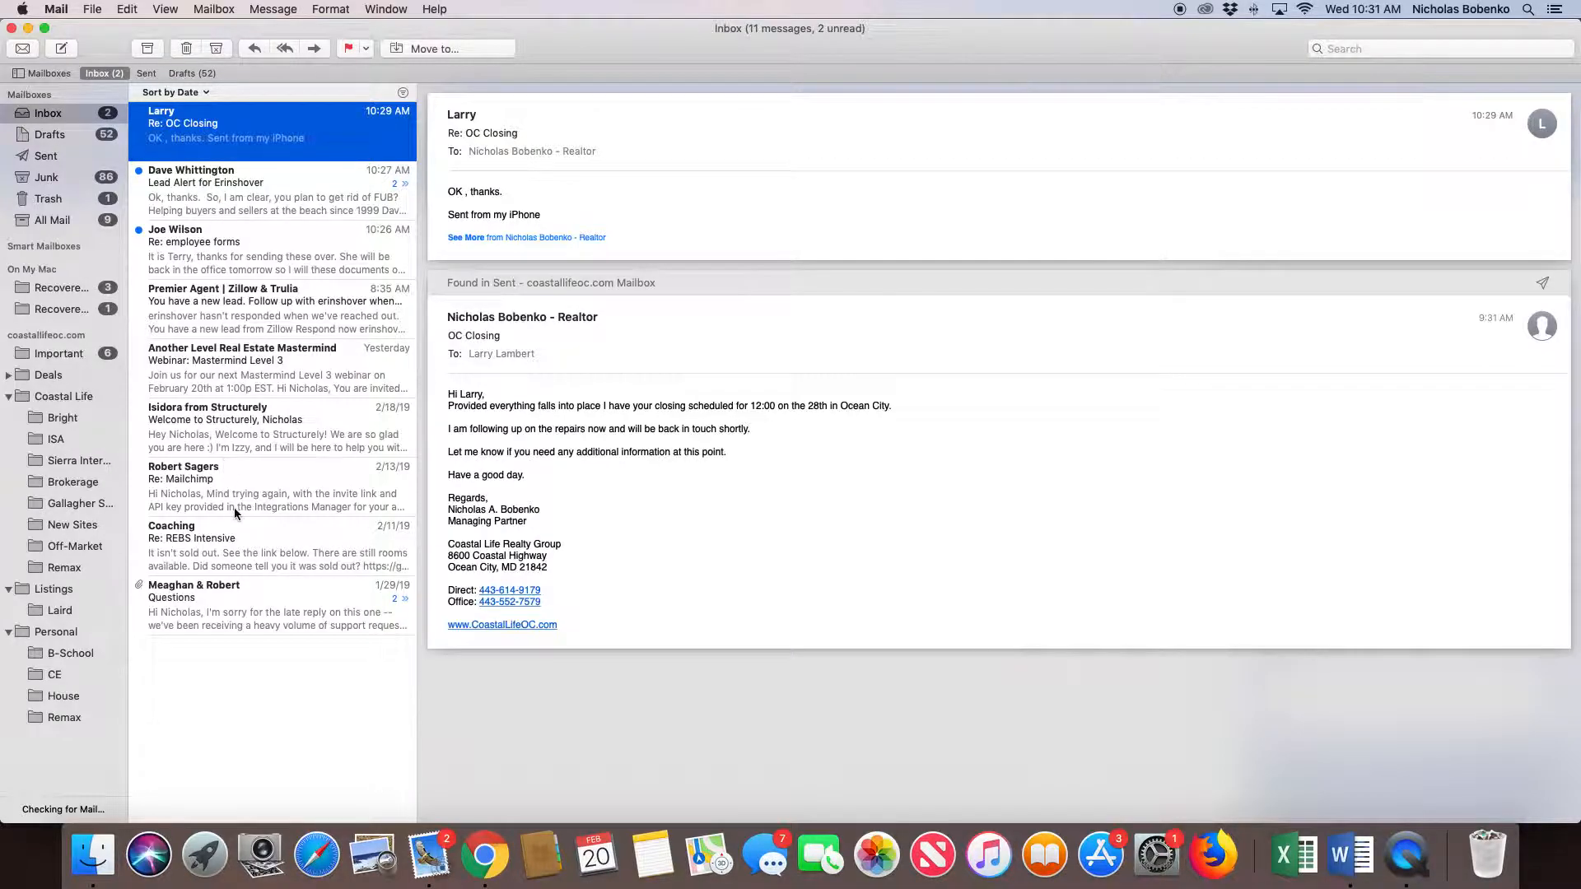
left_click(22, 50)
left_click(23, 51)
left_click(233, 242)
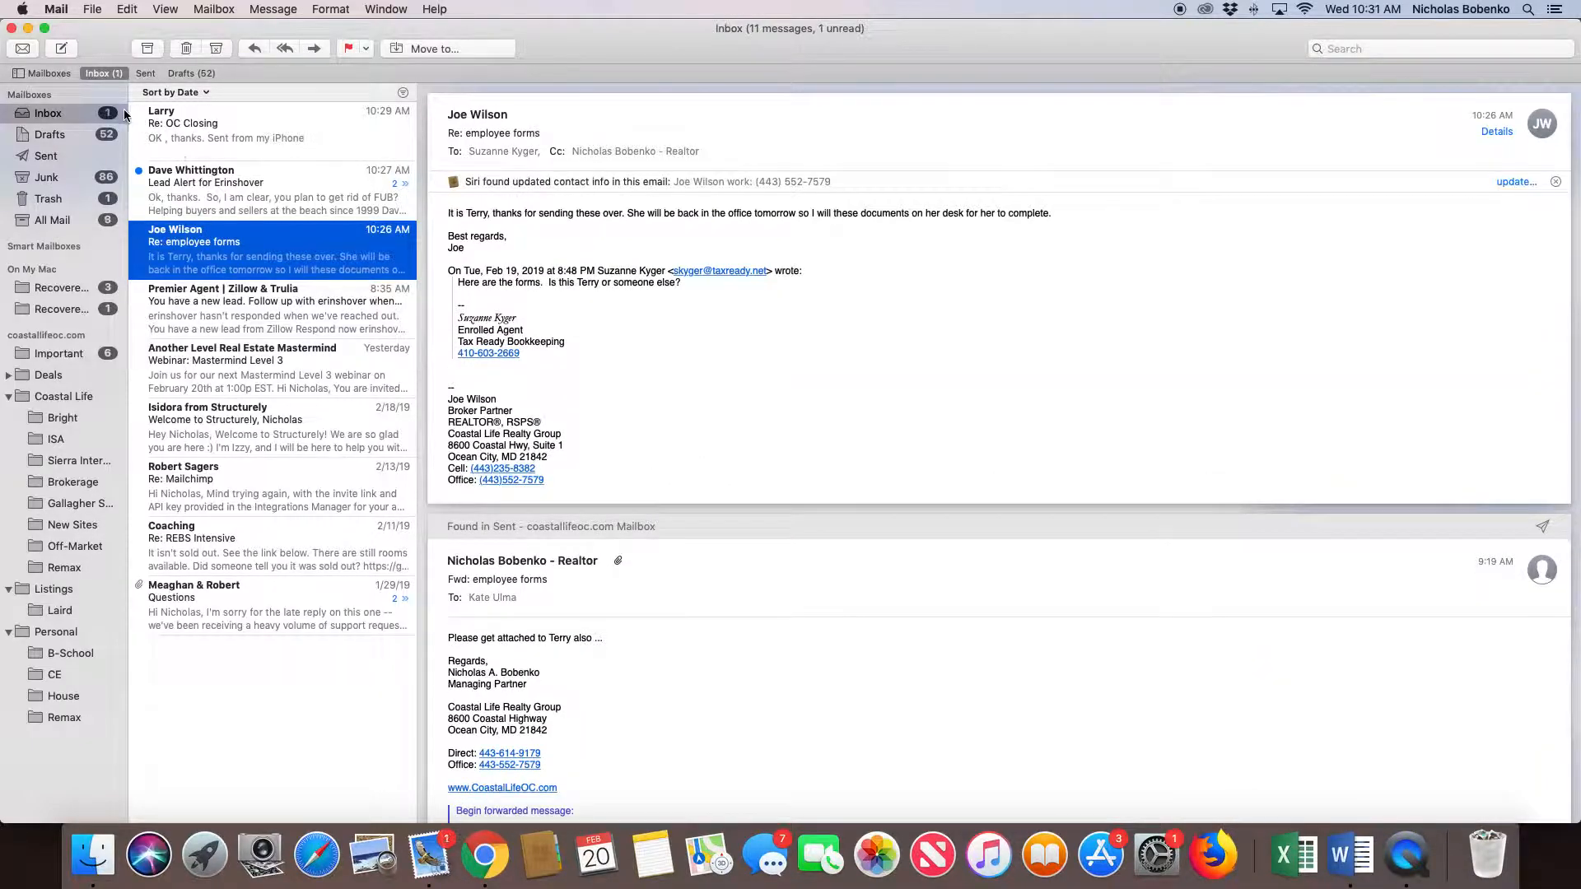
- Check the unread messages in All Mail, then fetch mail again and recheck the inbox for the listings email
left_click(51, 222)
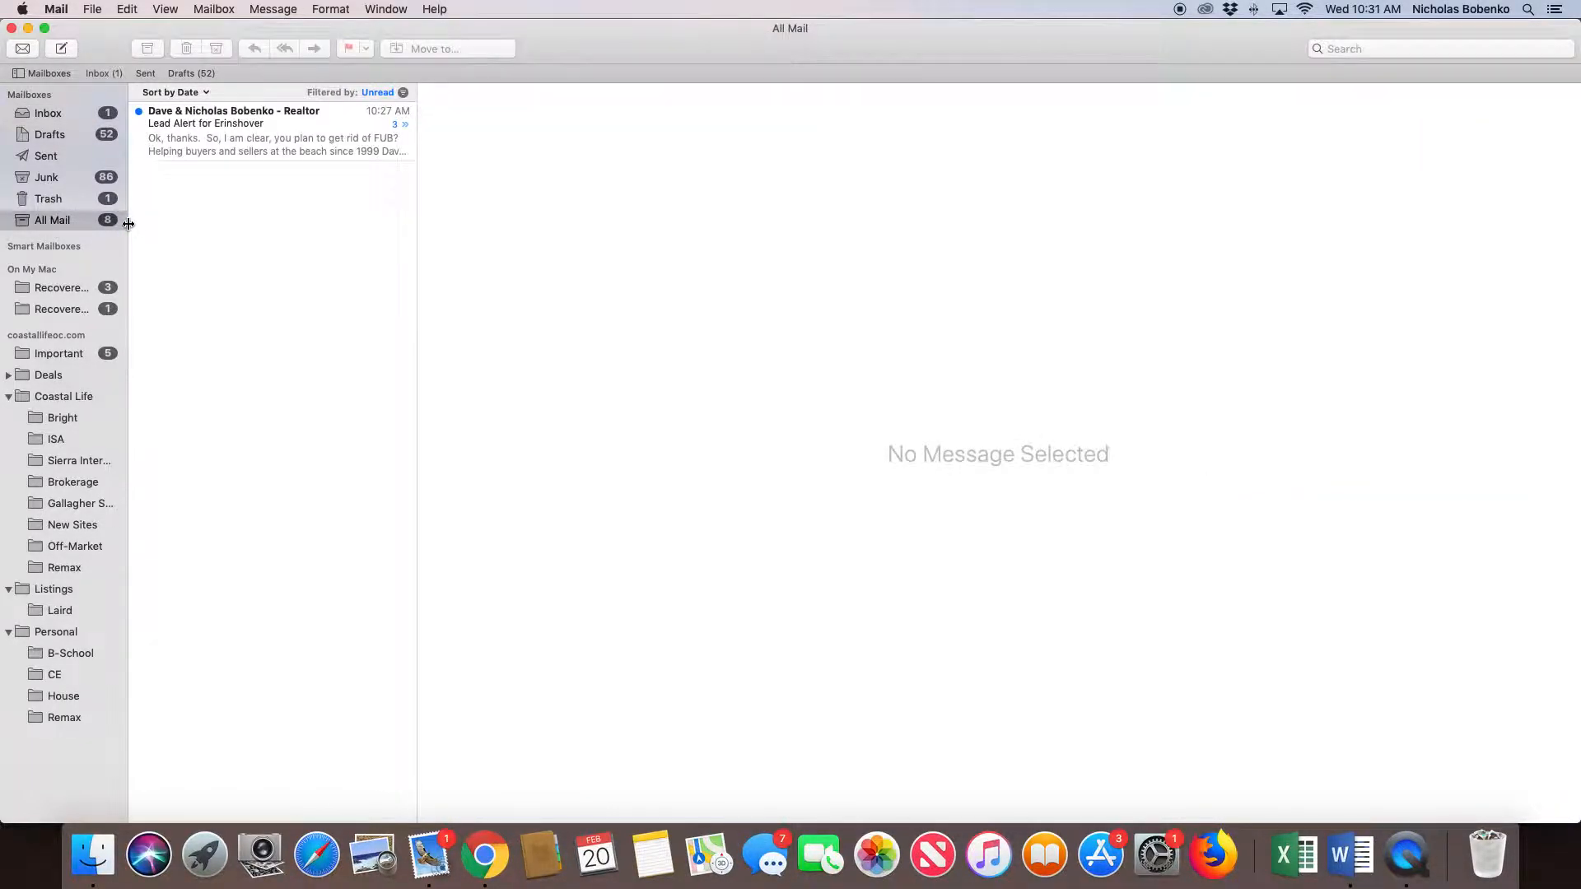
left_click(56, 119)
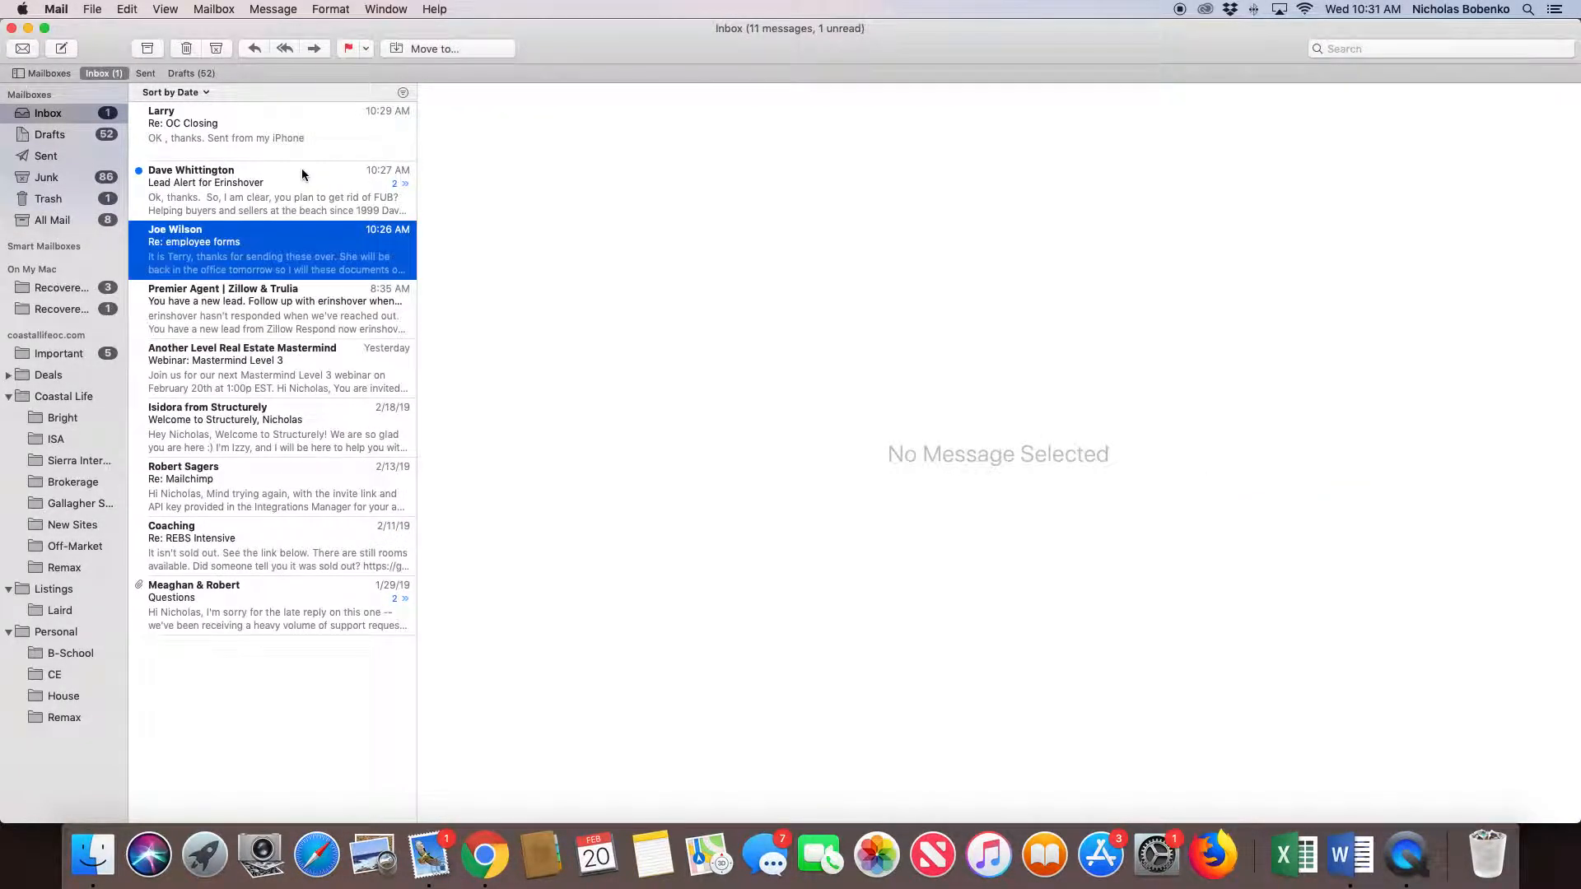
left_click(21, 49)
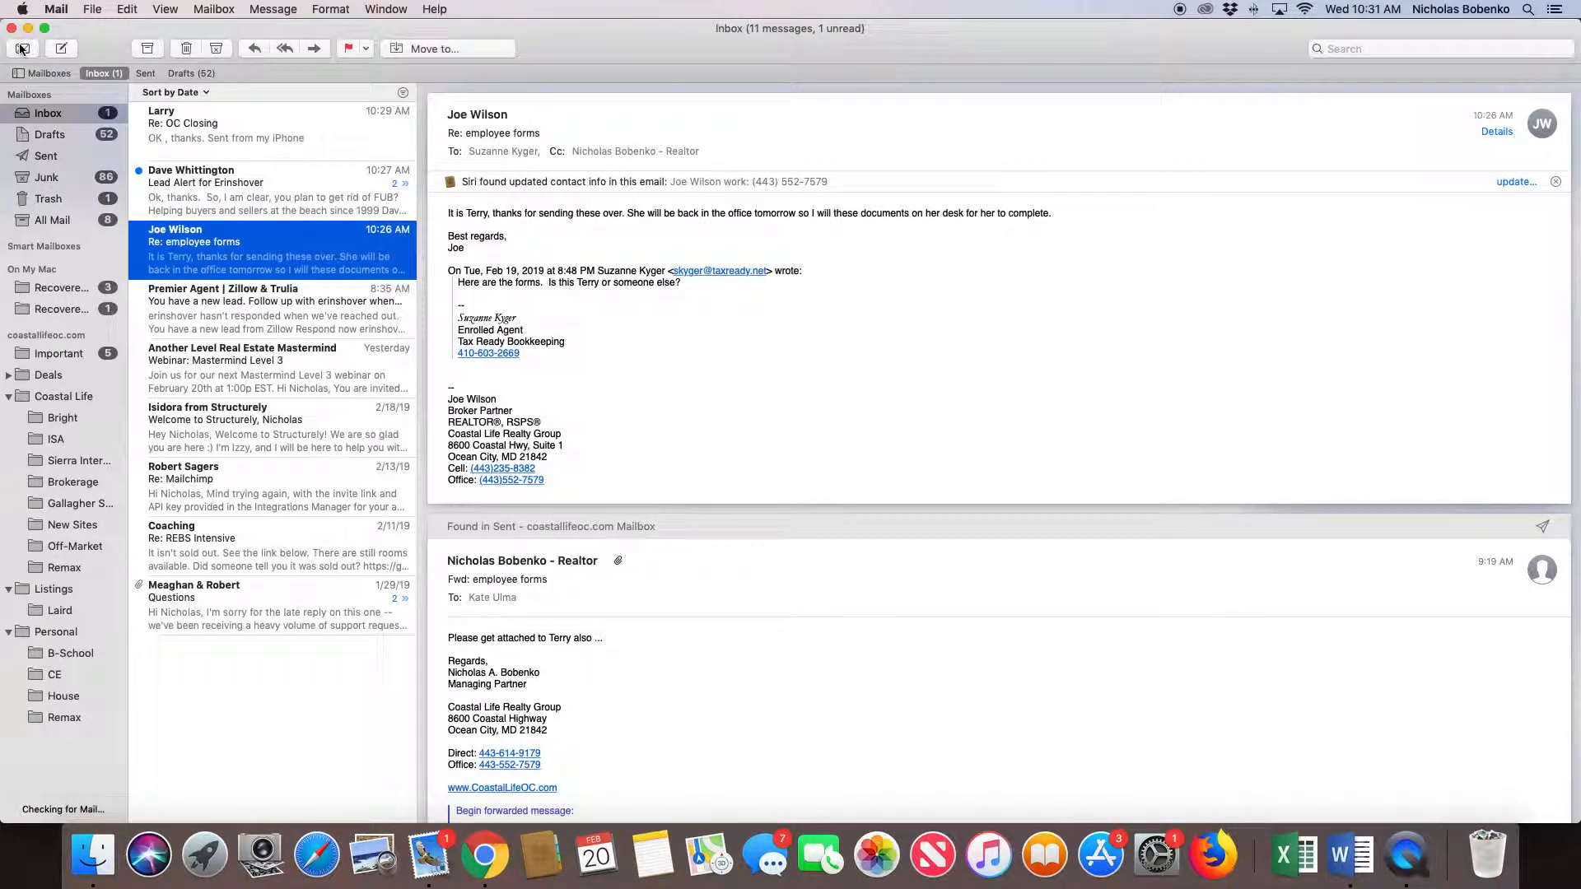
left_click(22, 48)
left_click(219, 196)
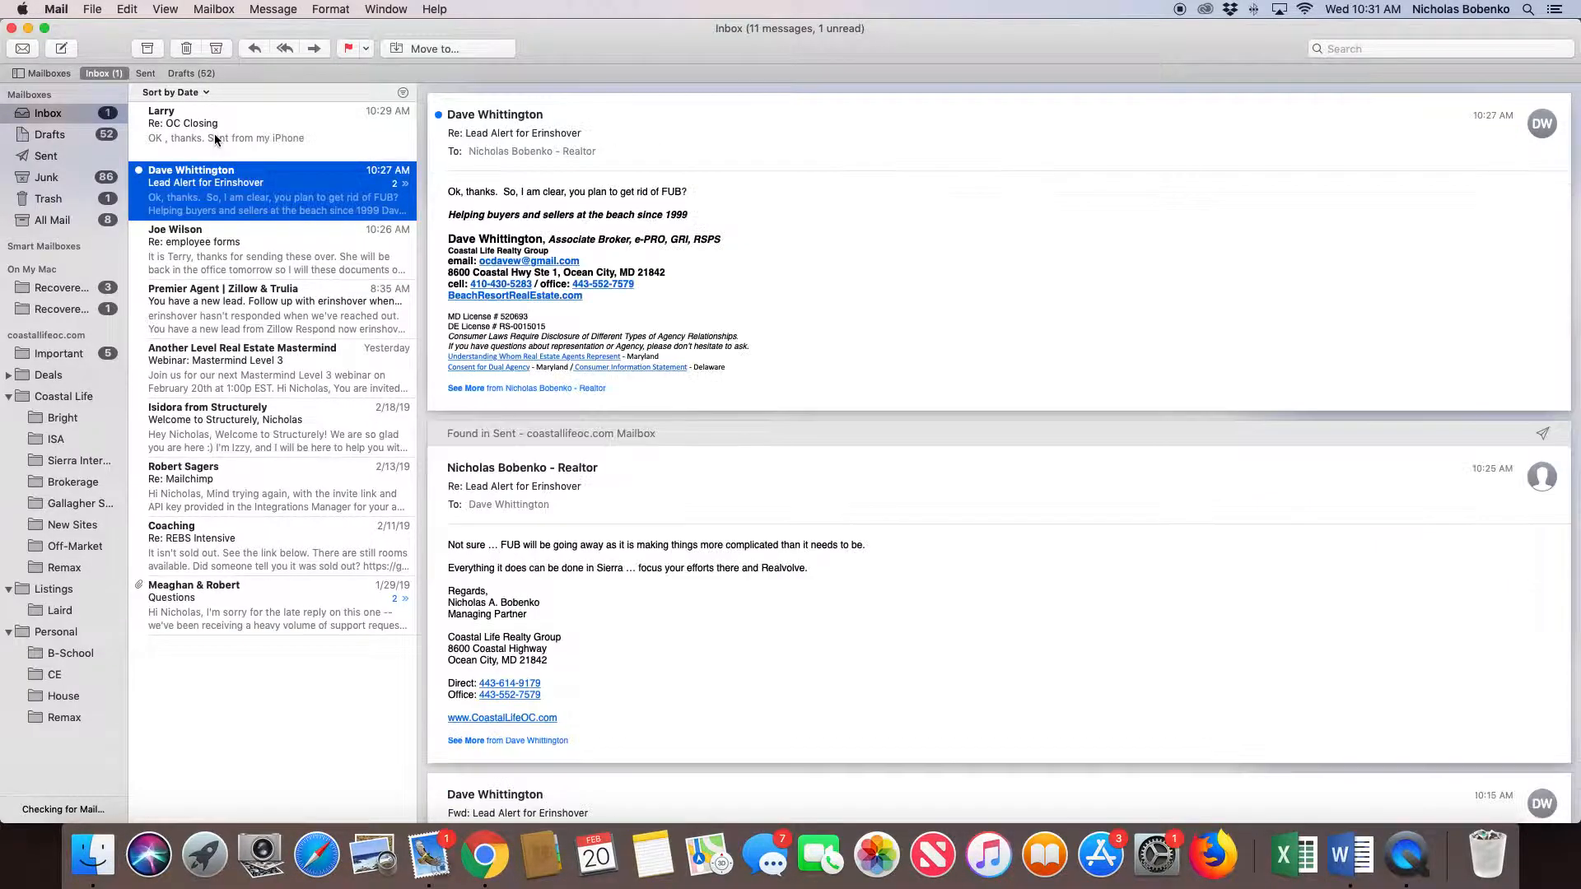
left_click(210, 132)
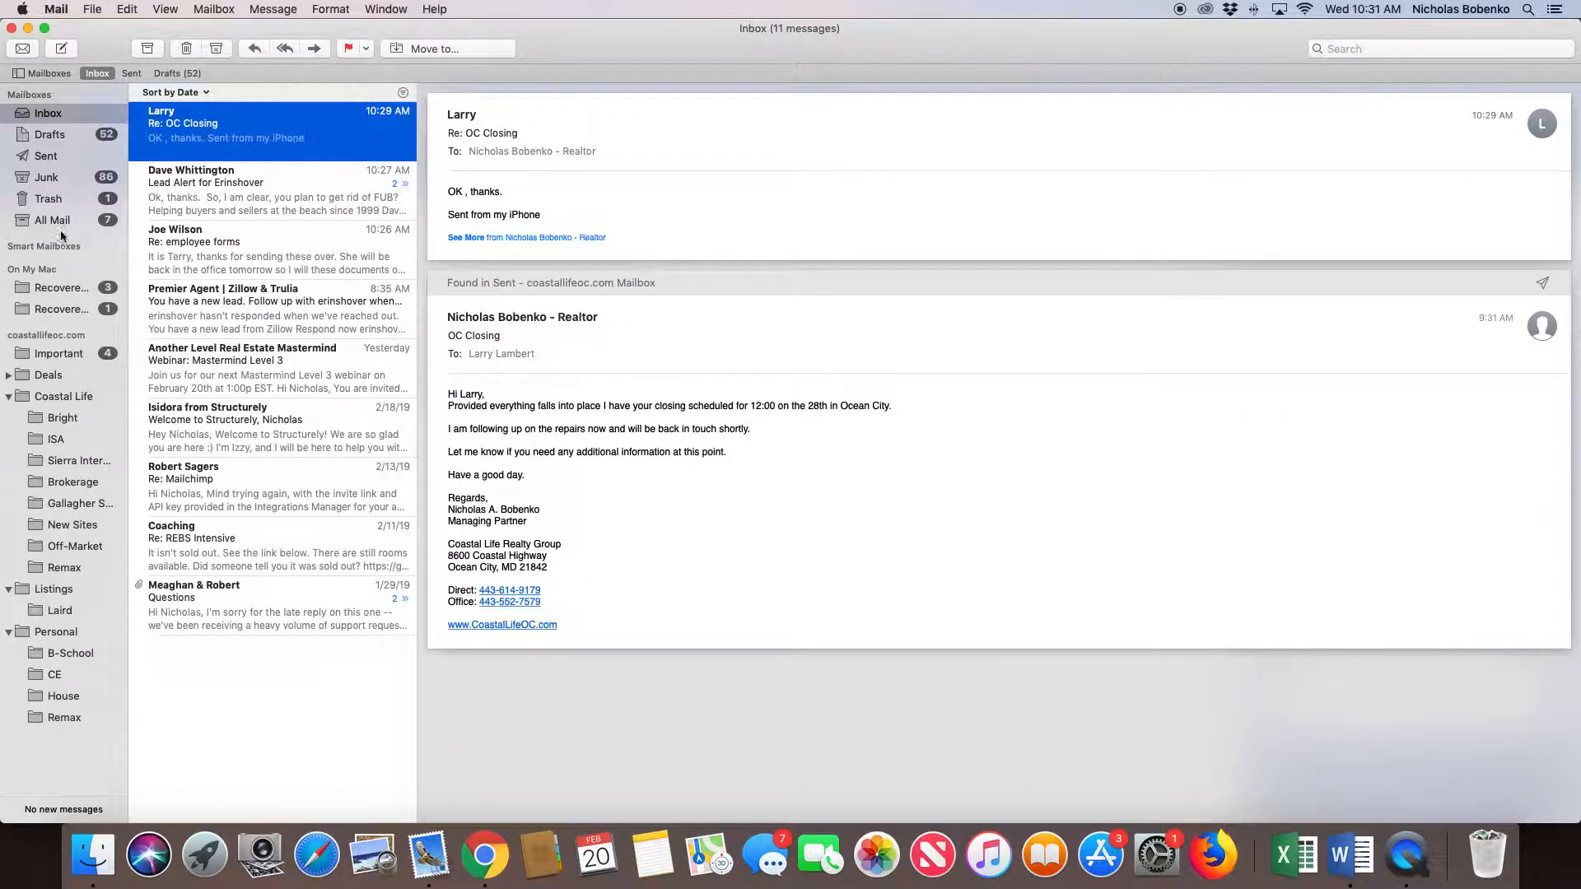
- Show All Mail without the unread filter and open the "Some Listings of Interest" email in its own window
left_click(58, 220)
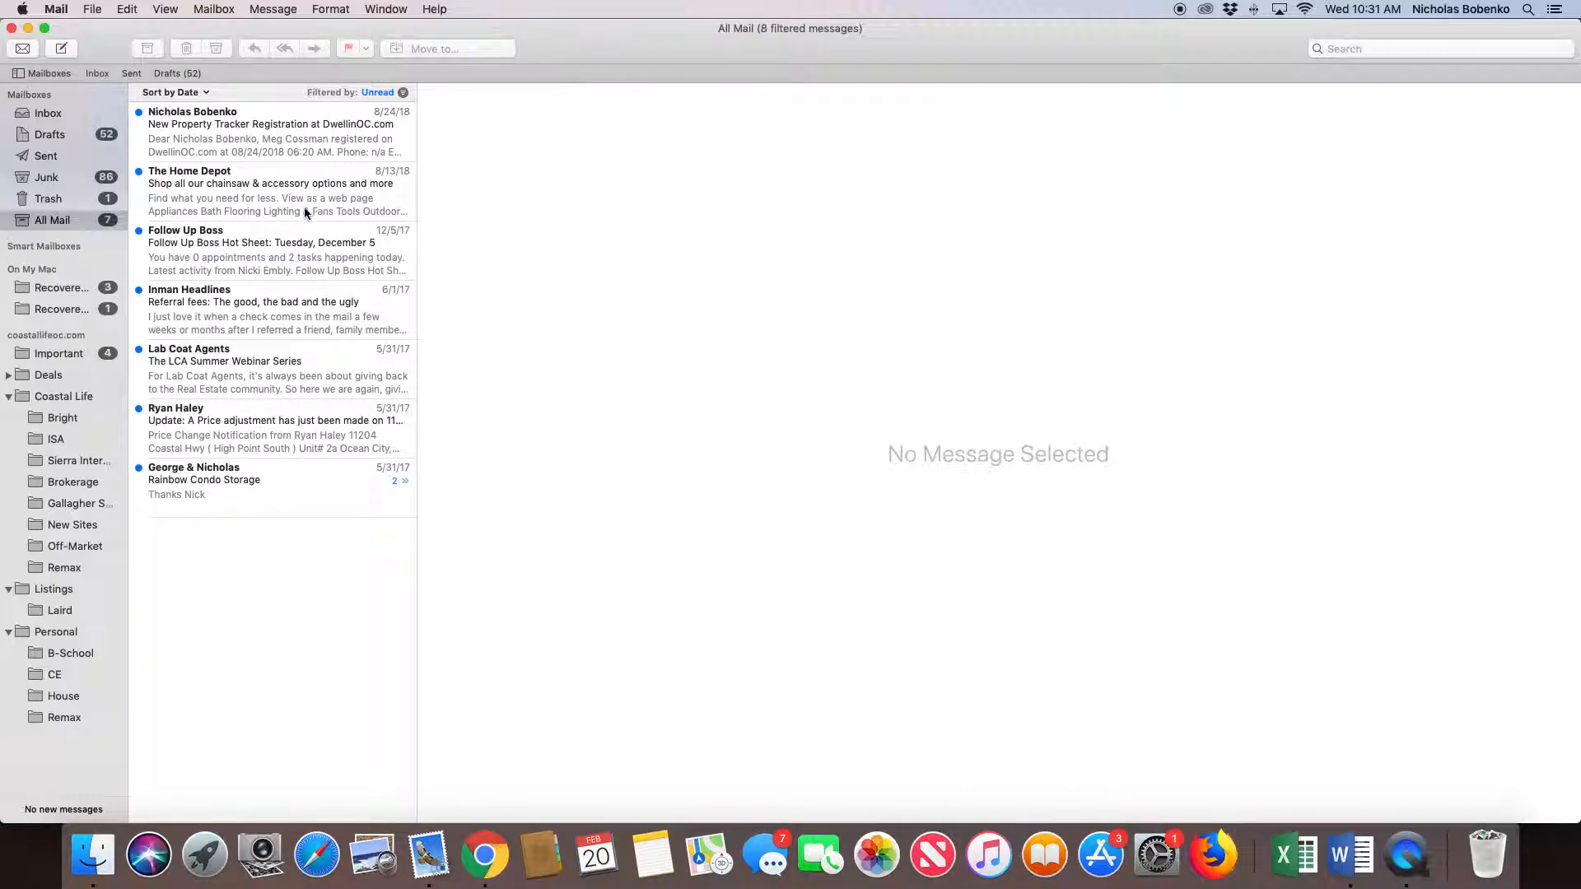
left_click(402, 93)
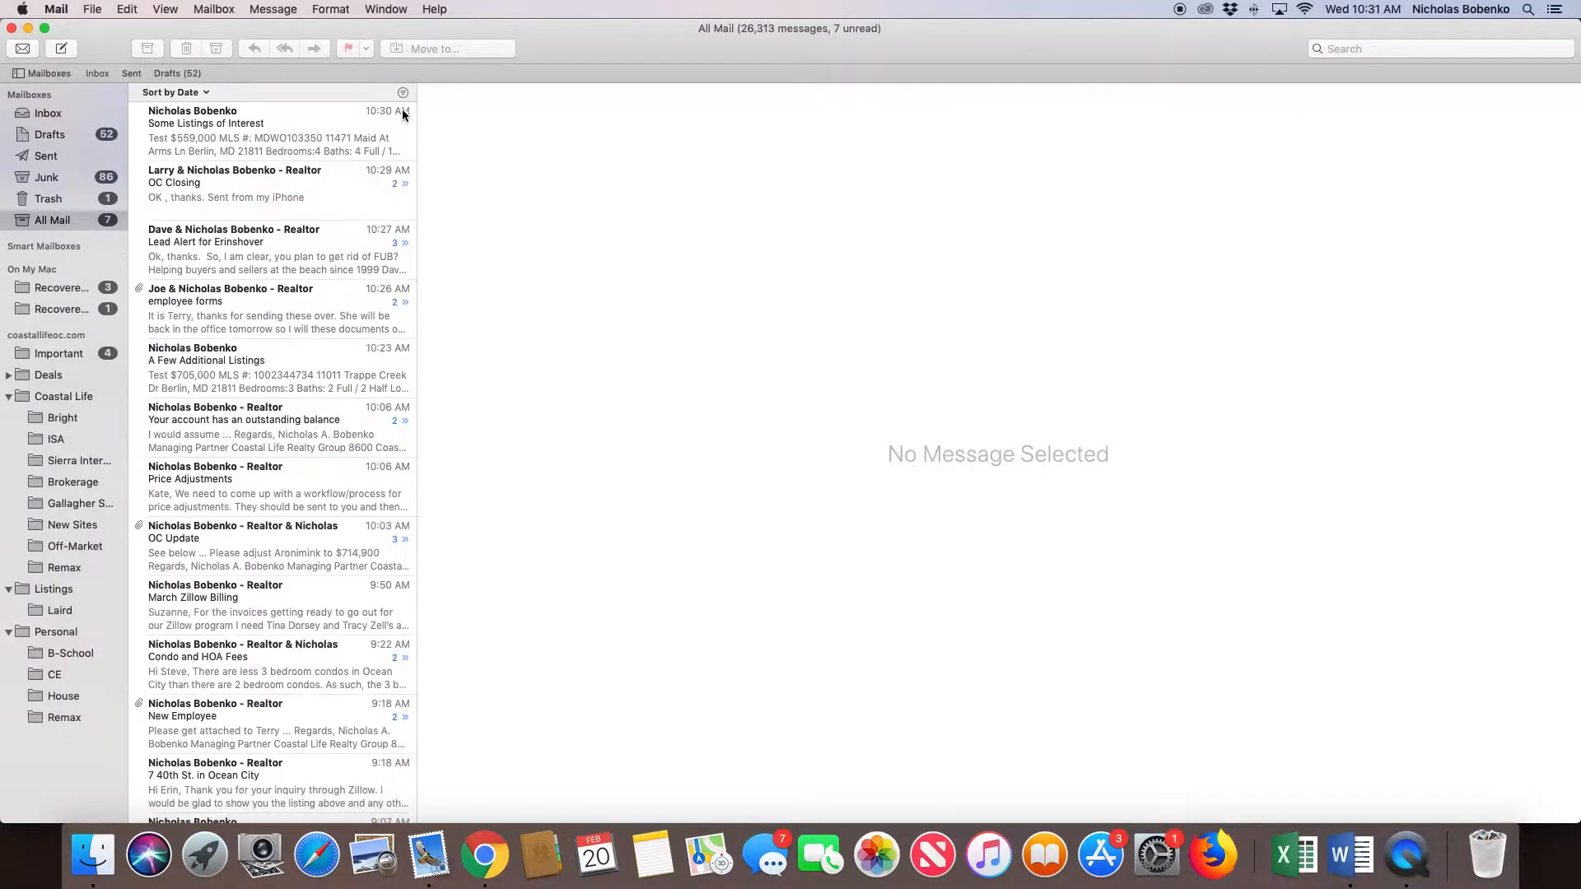
scroll(281, 199, "up", 2)
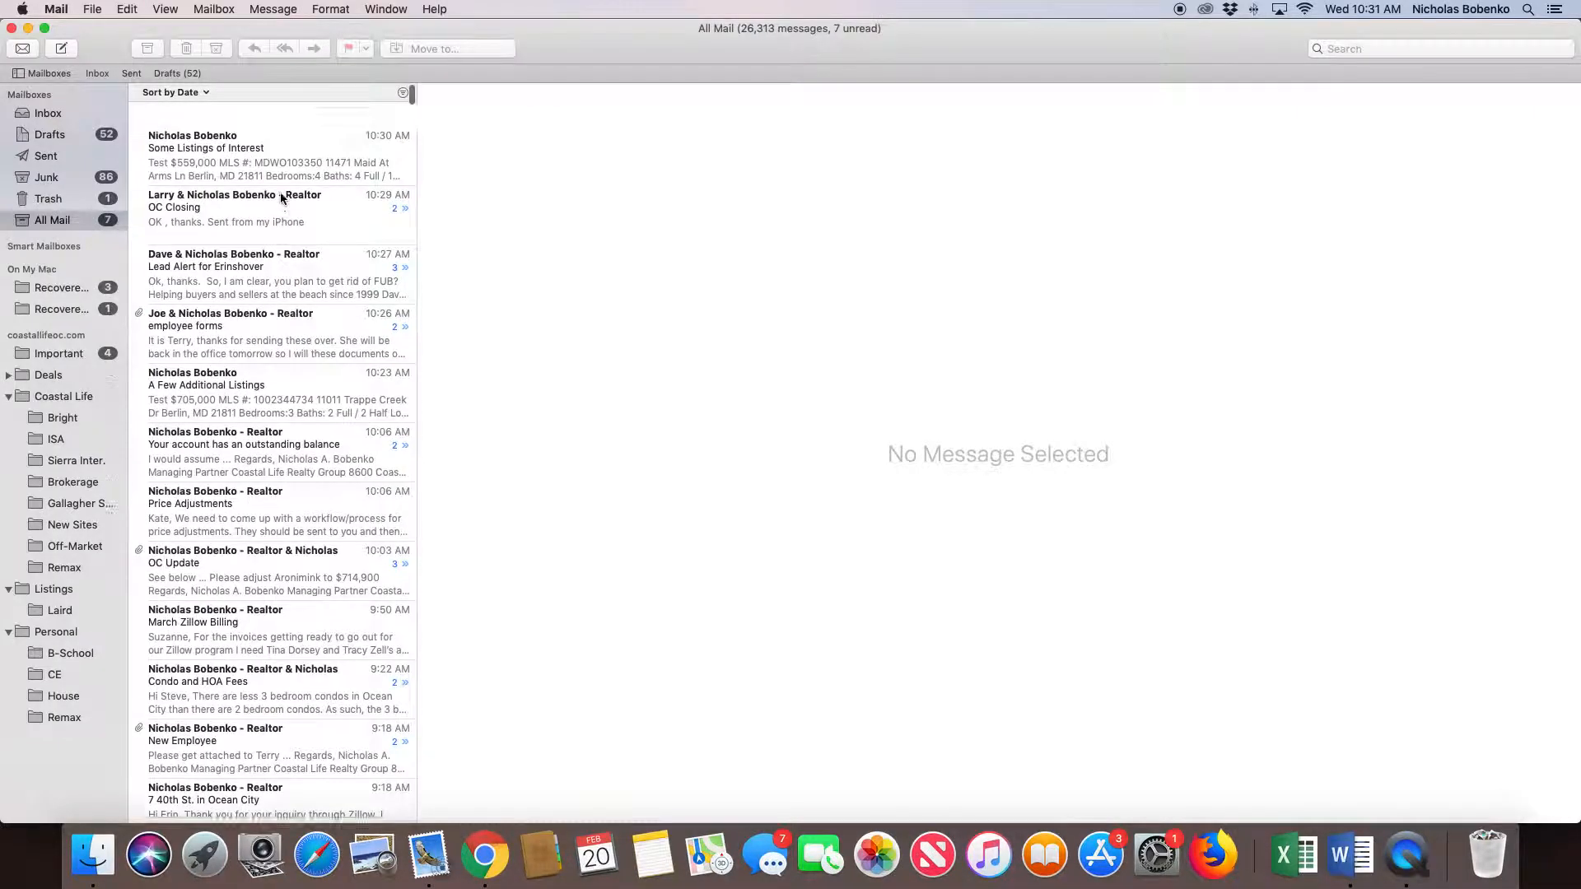
left_click(214, 145)
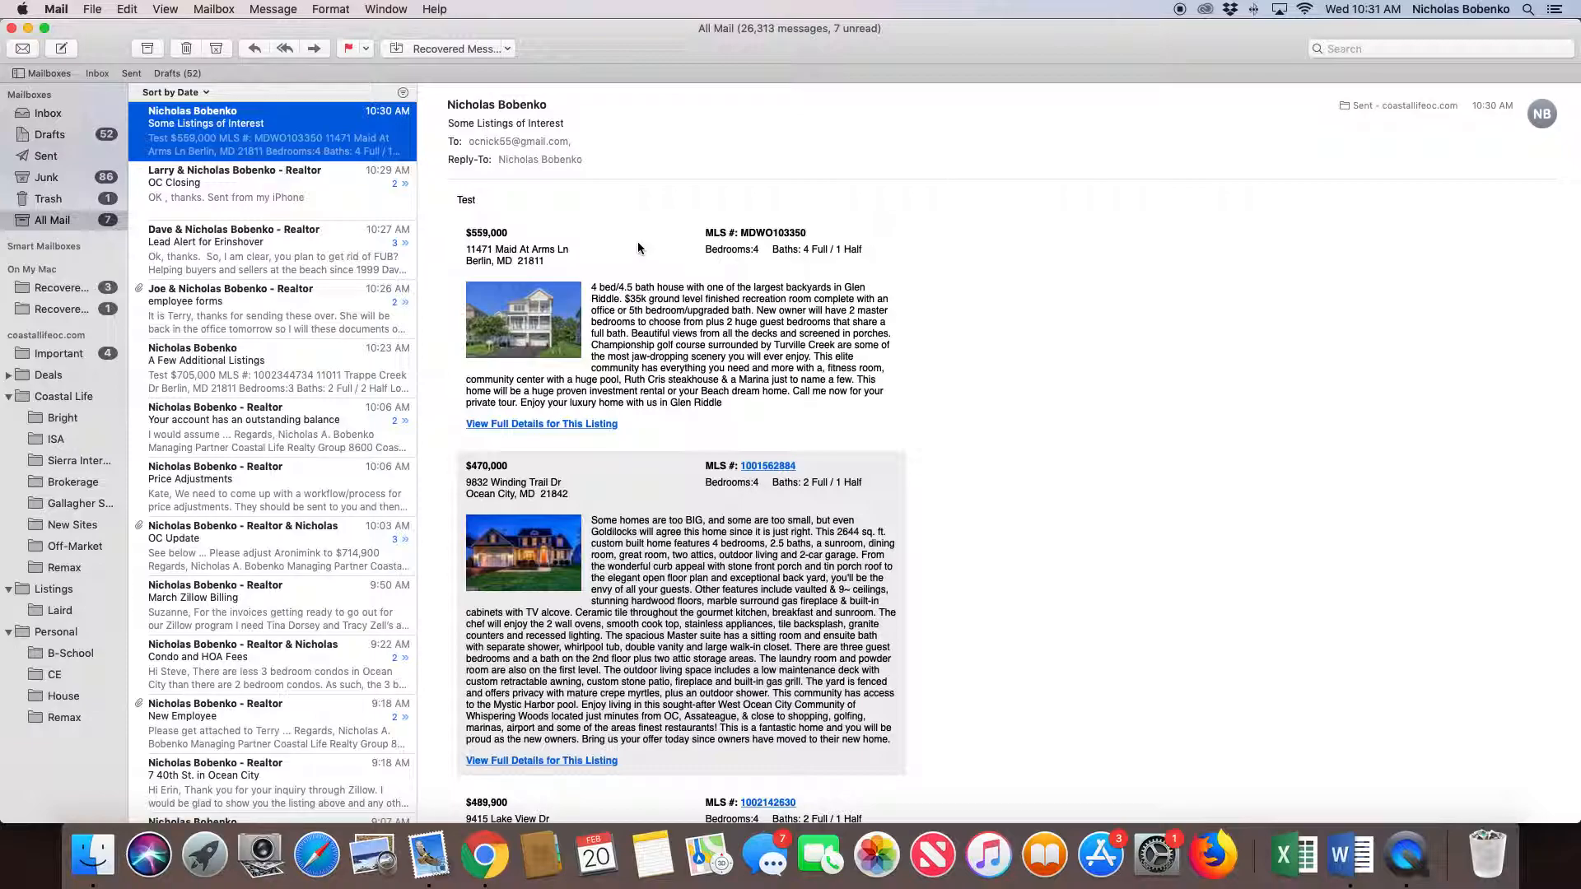
double_click(356, 146)
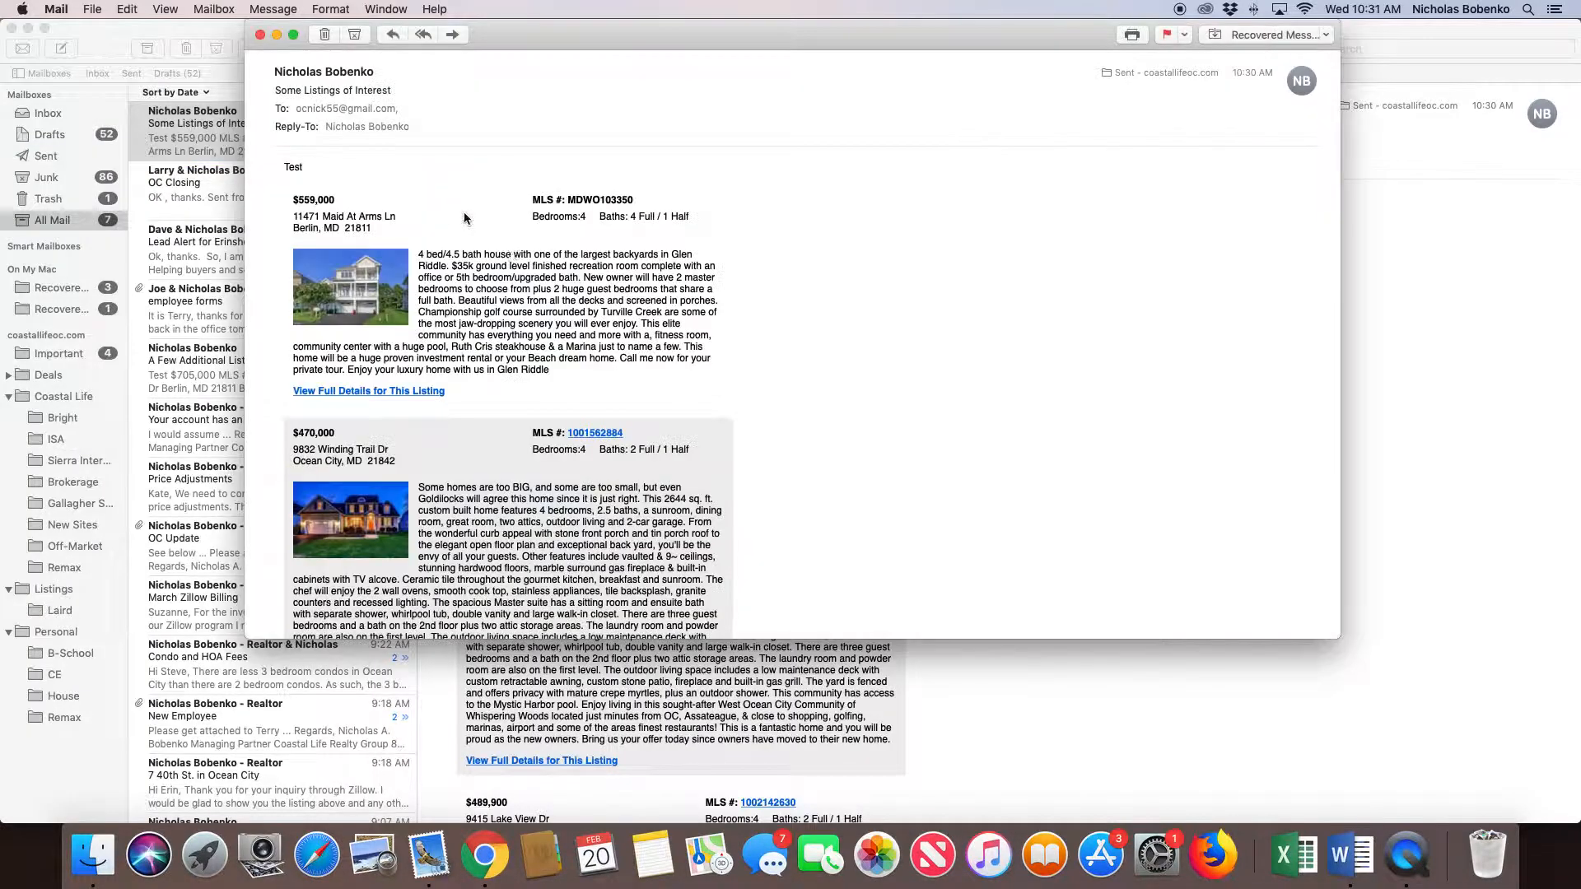
- Examine how the suggested listings, their detail links and the sender's signature are laid out in the opened email
scroll(445, 246, "up", 1)
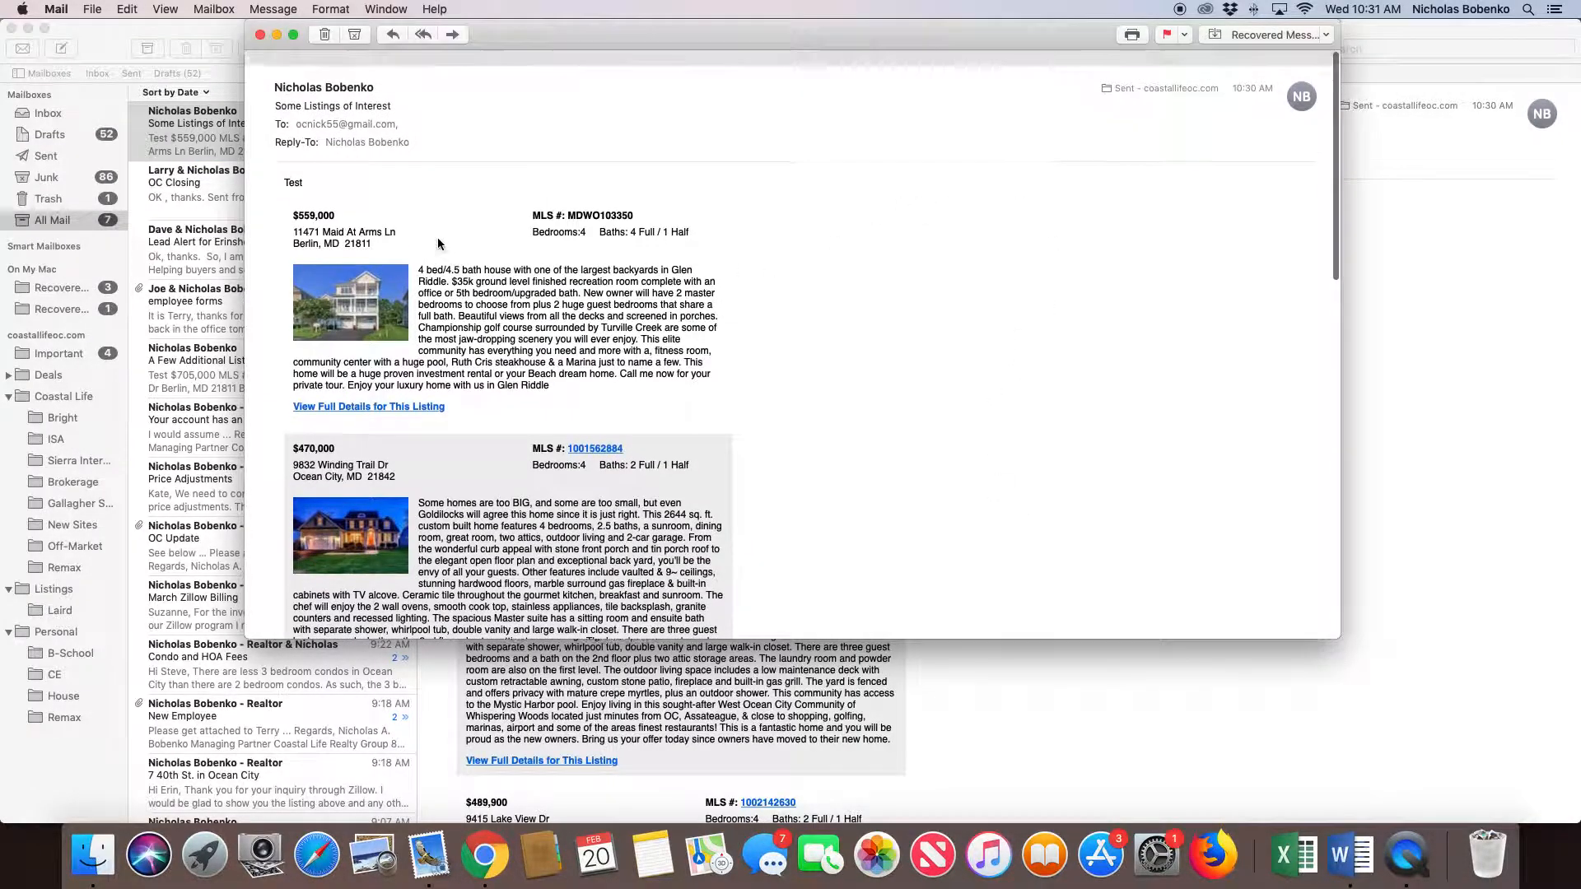
scroll(555, 303, "down", 10)
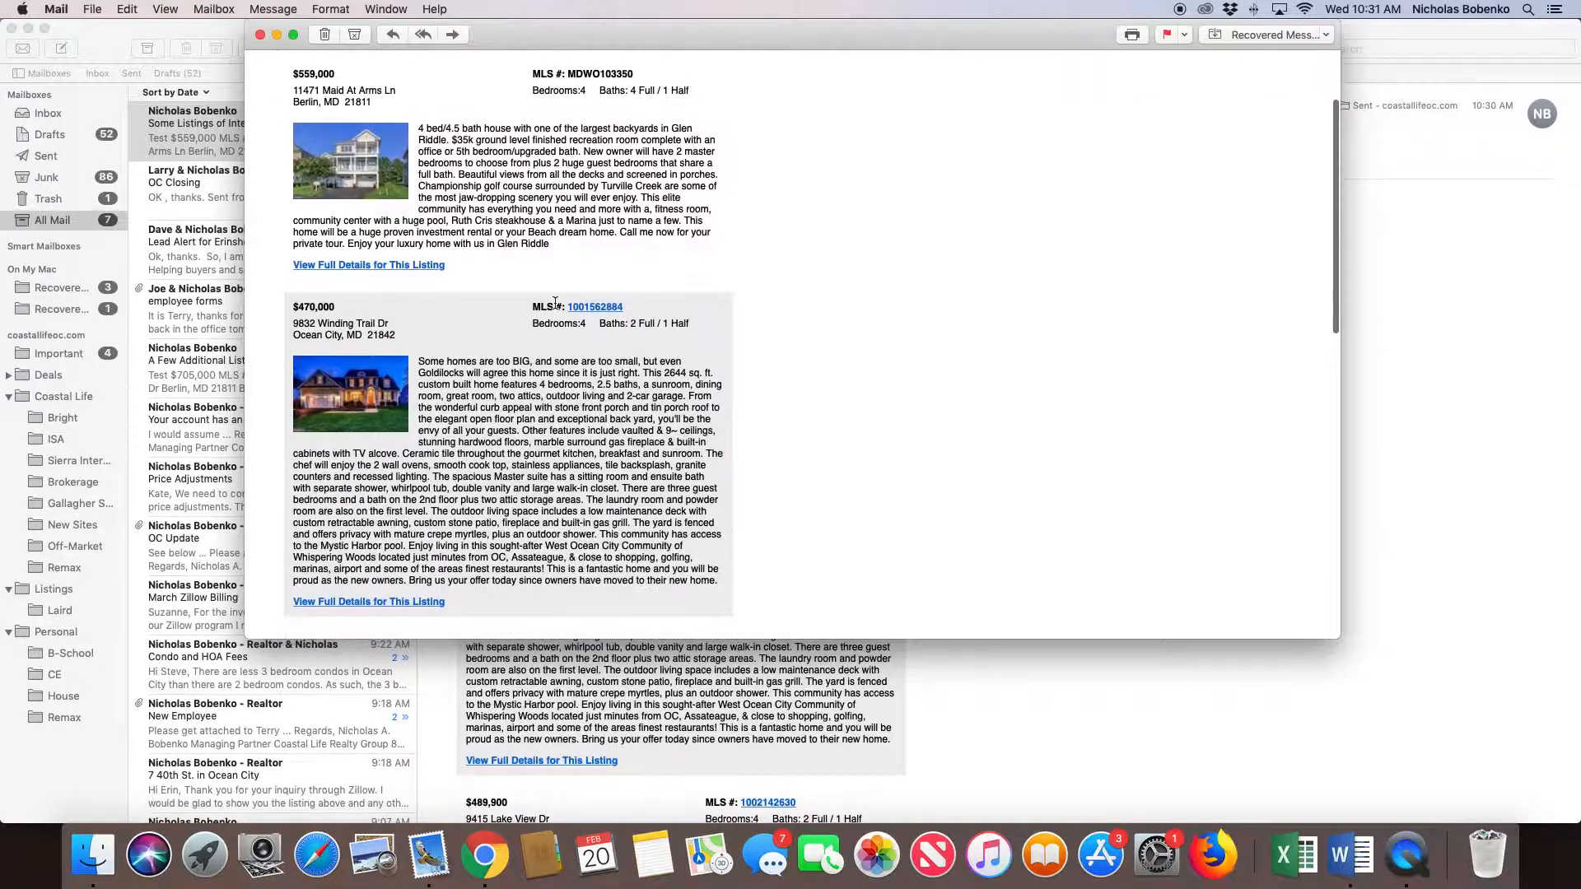
scroll(555, 303, "down", 5)
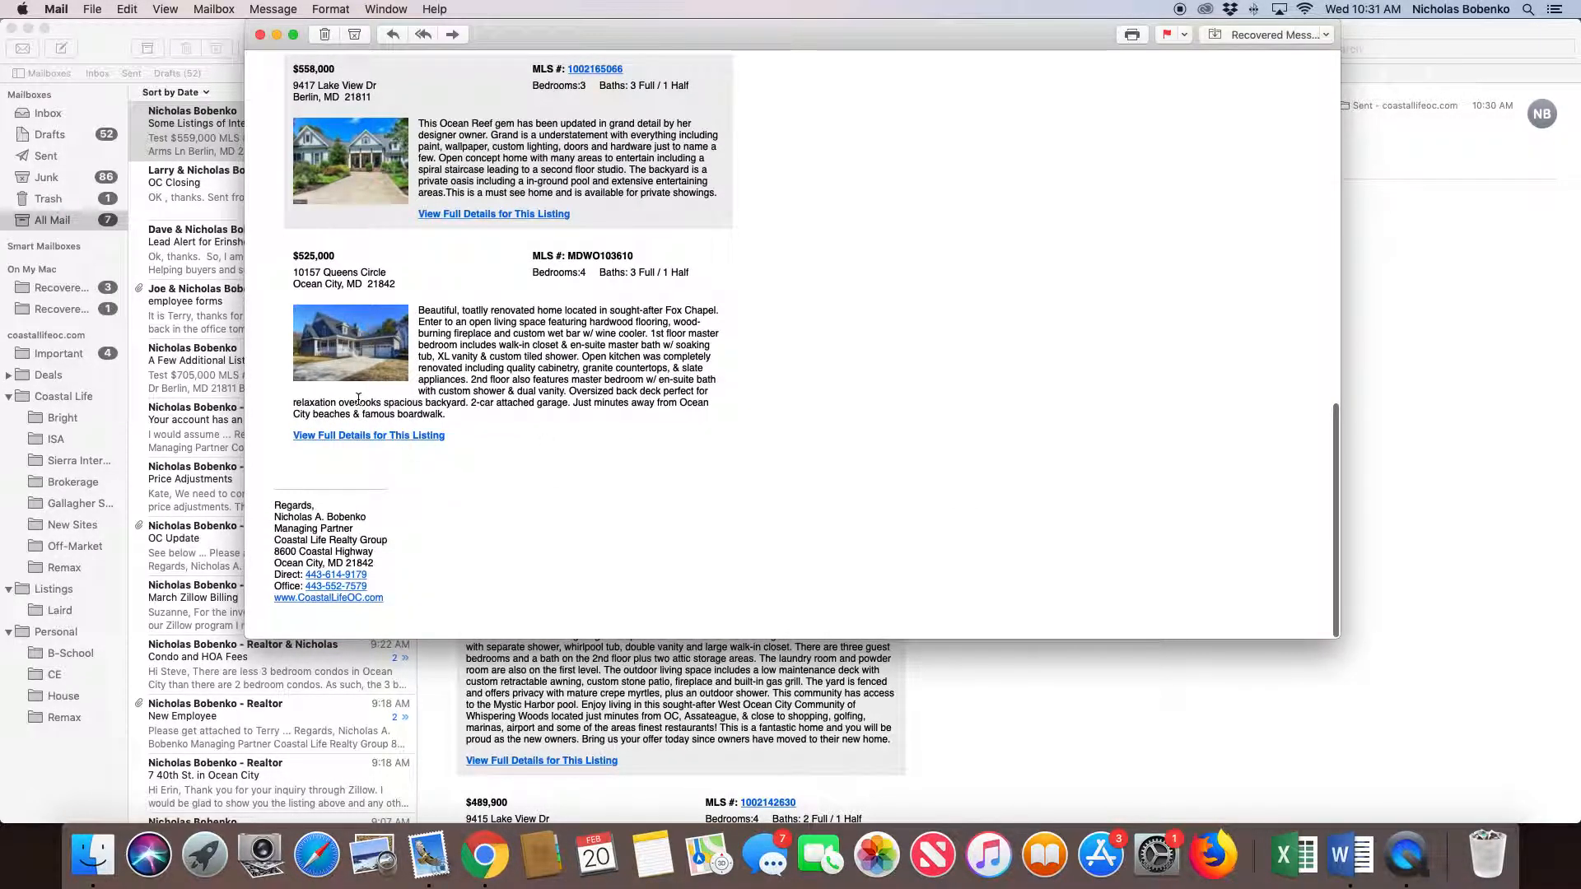
scroll(496, 471, "up", 2)
scroll(497, 471, "up", 10)
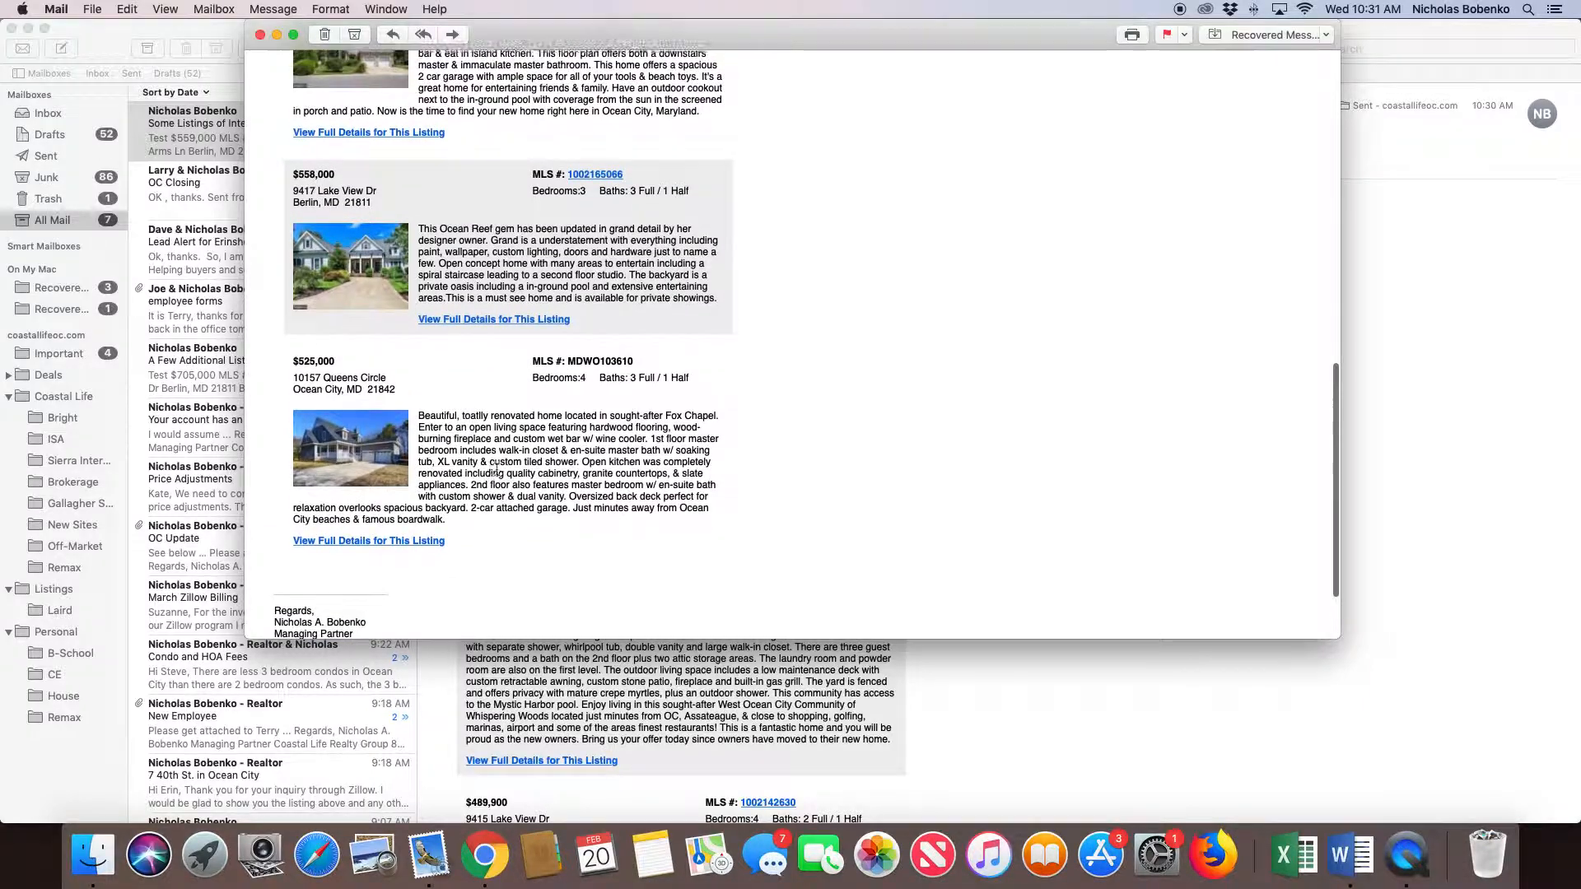
- Read through the prices, descriptions and photos of all the suggested listings in the opened email
scroll(489, 474, "up", 3)
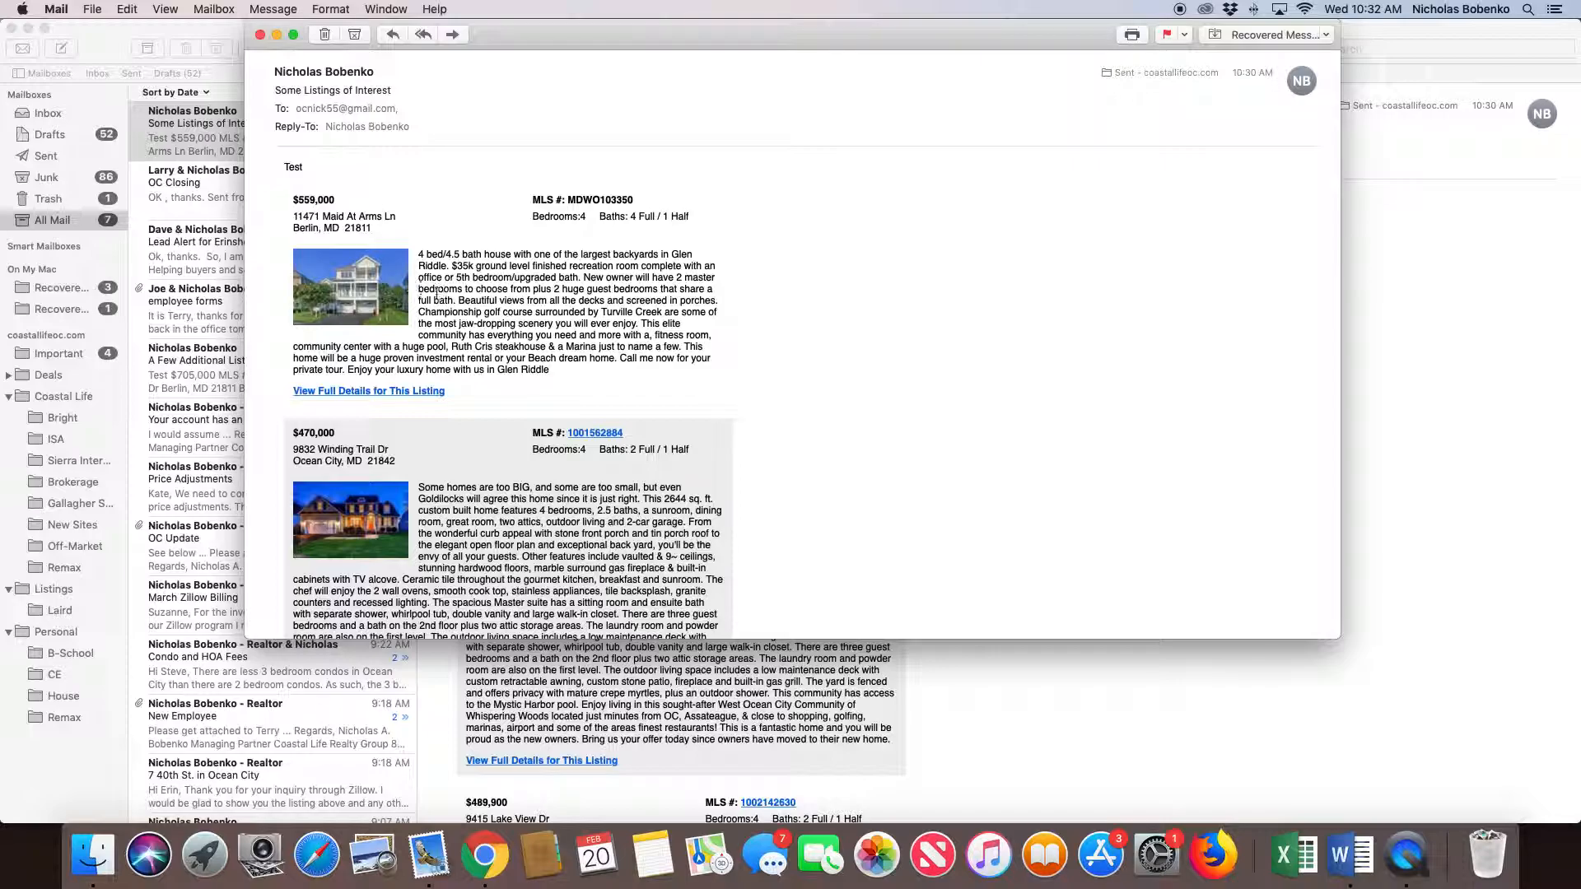
scroll(511, 321, "down", 5)
scroll(516, 336, "down", 6)
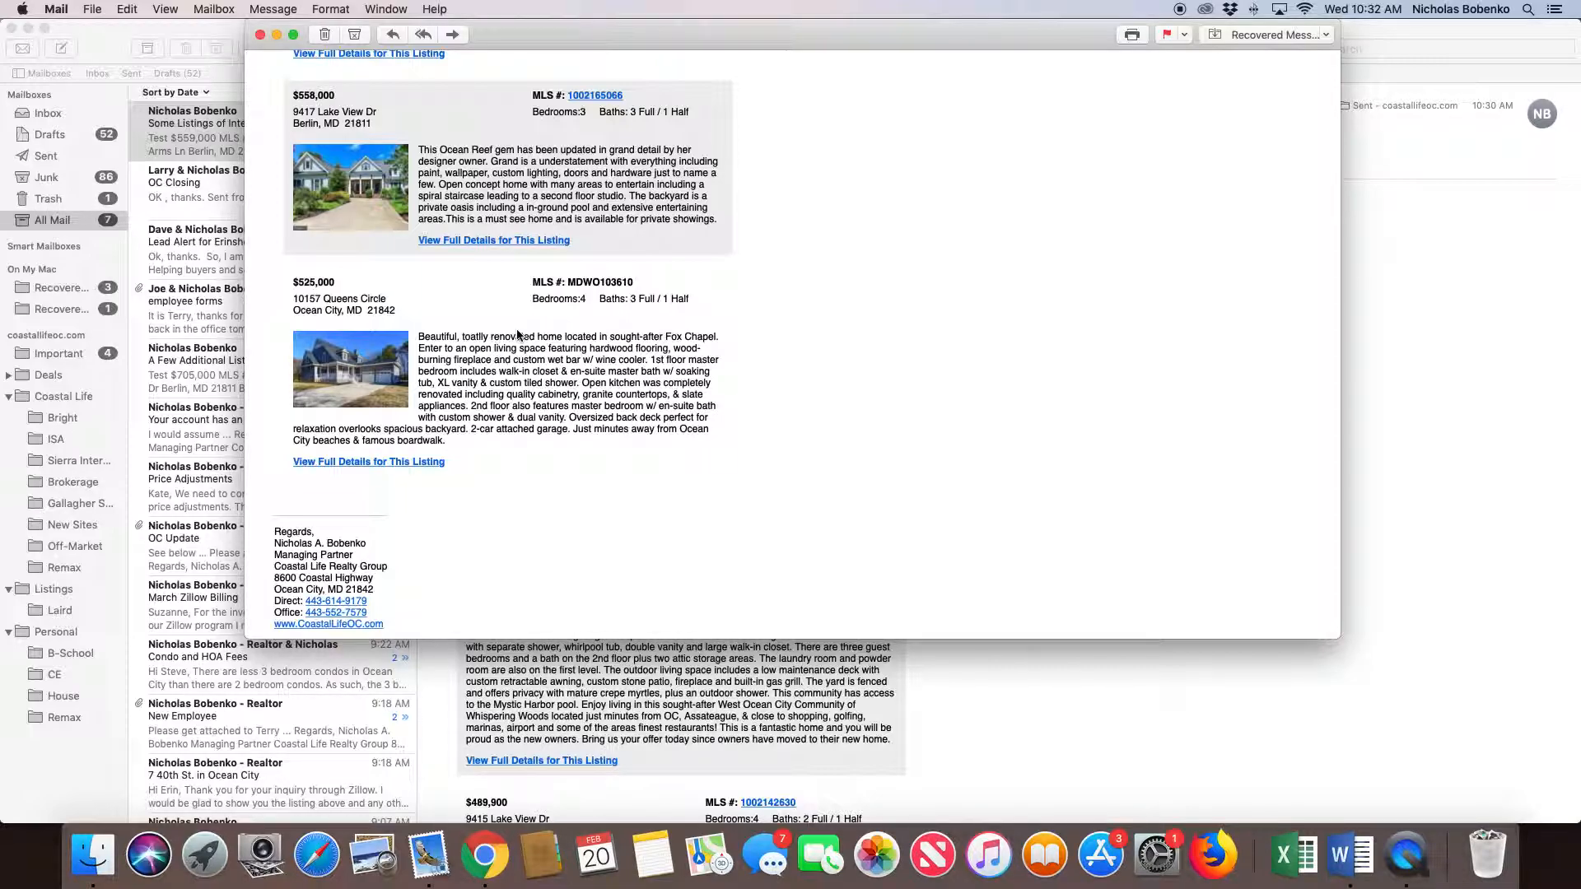
scroll(517, 334, "up", 15)
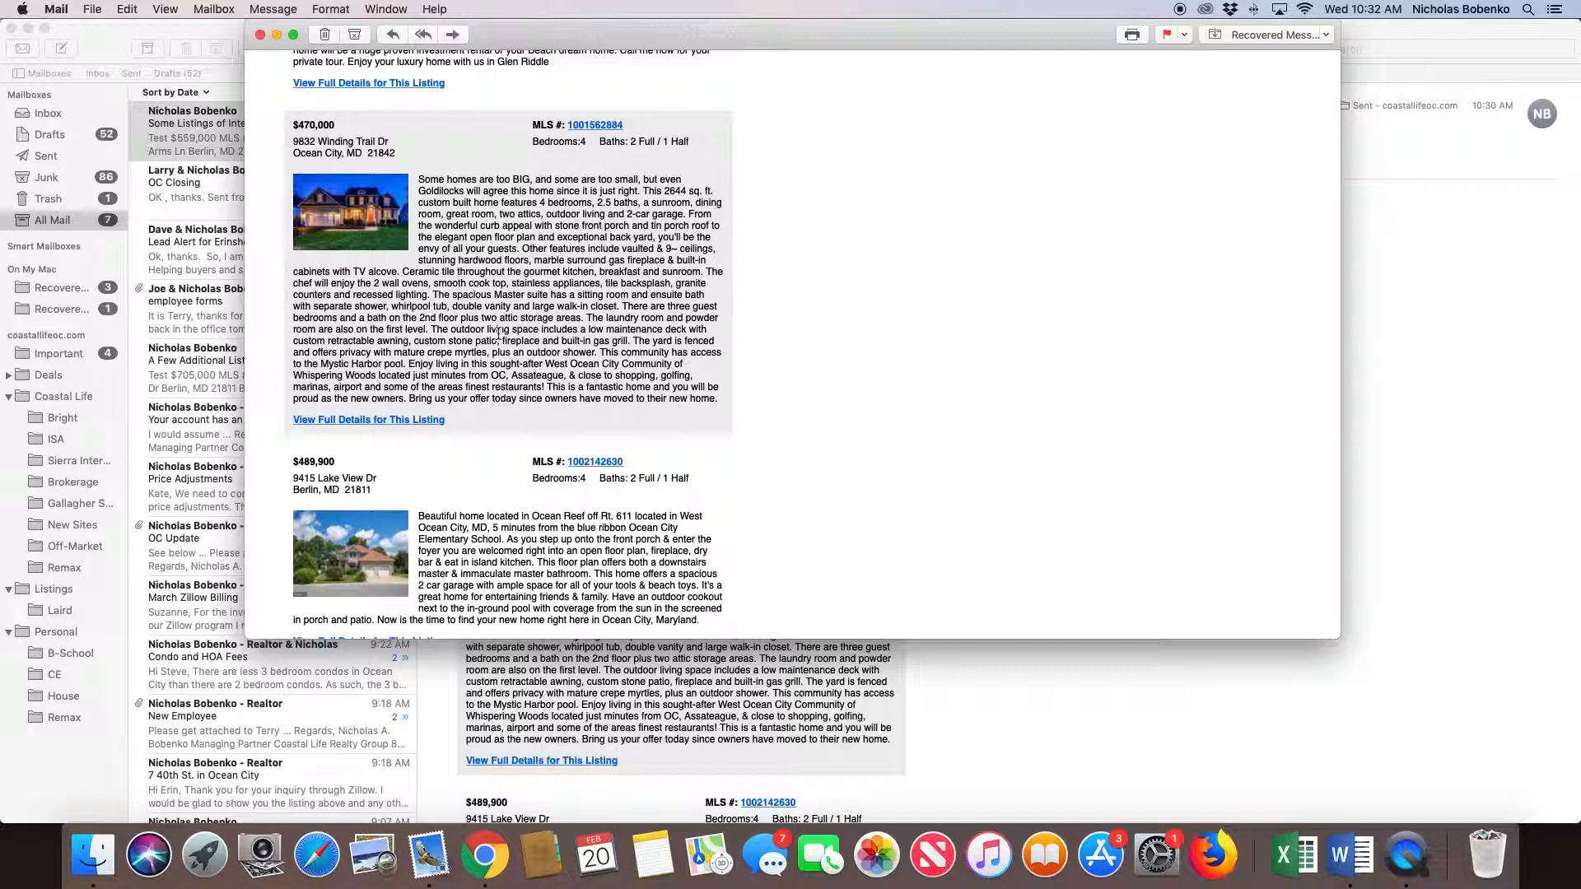
scroll(499, 333, "up", 10)
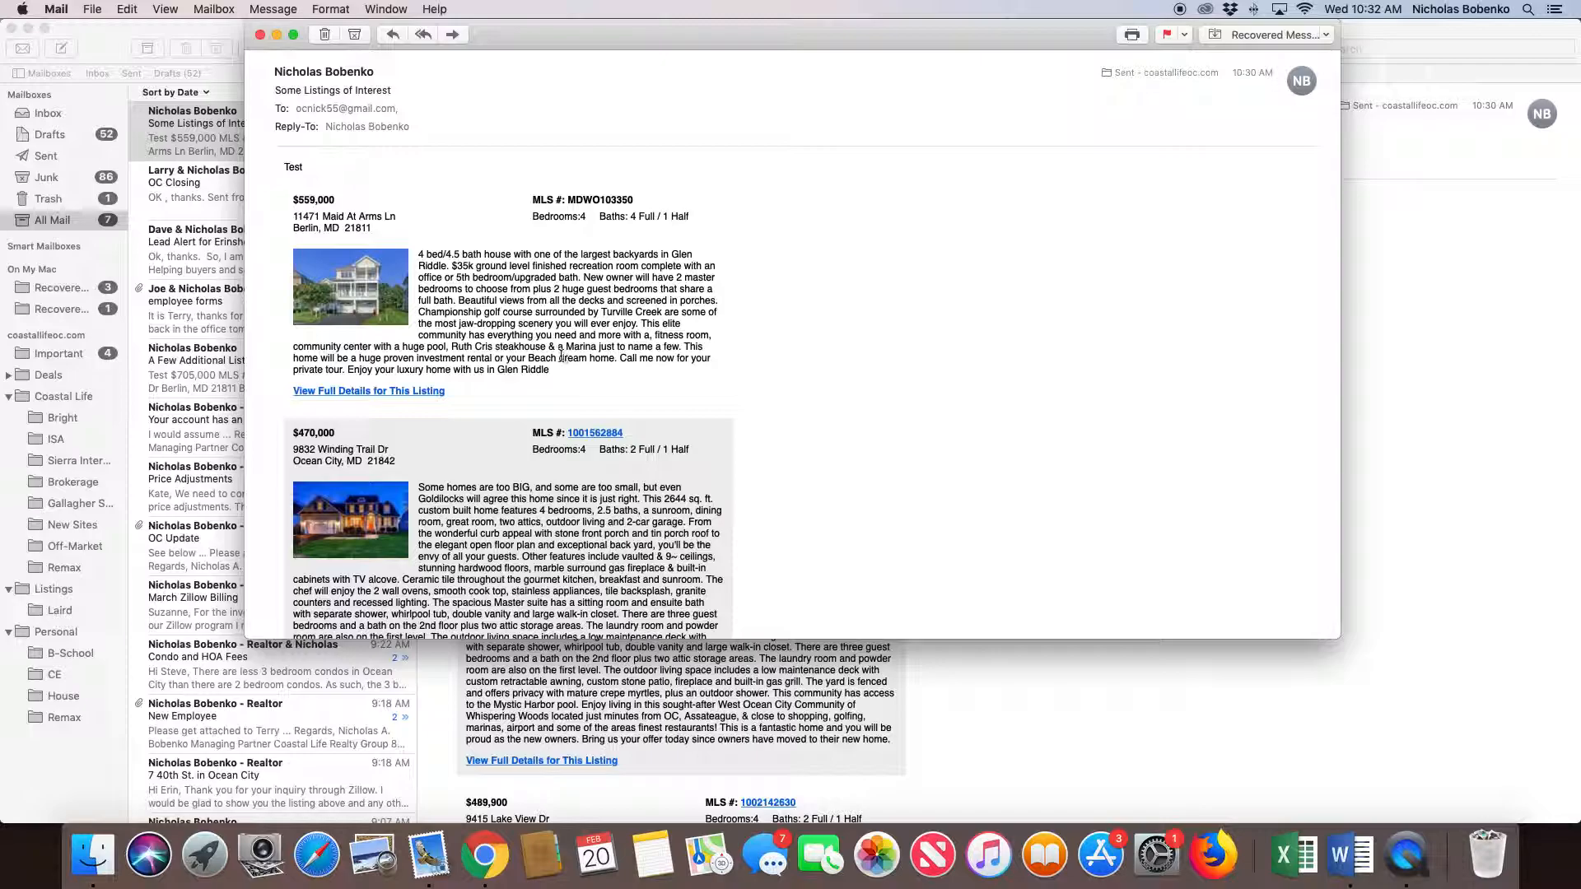
scroll(515, 325, "down", 5)
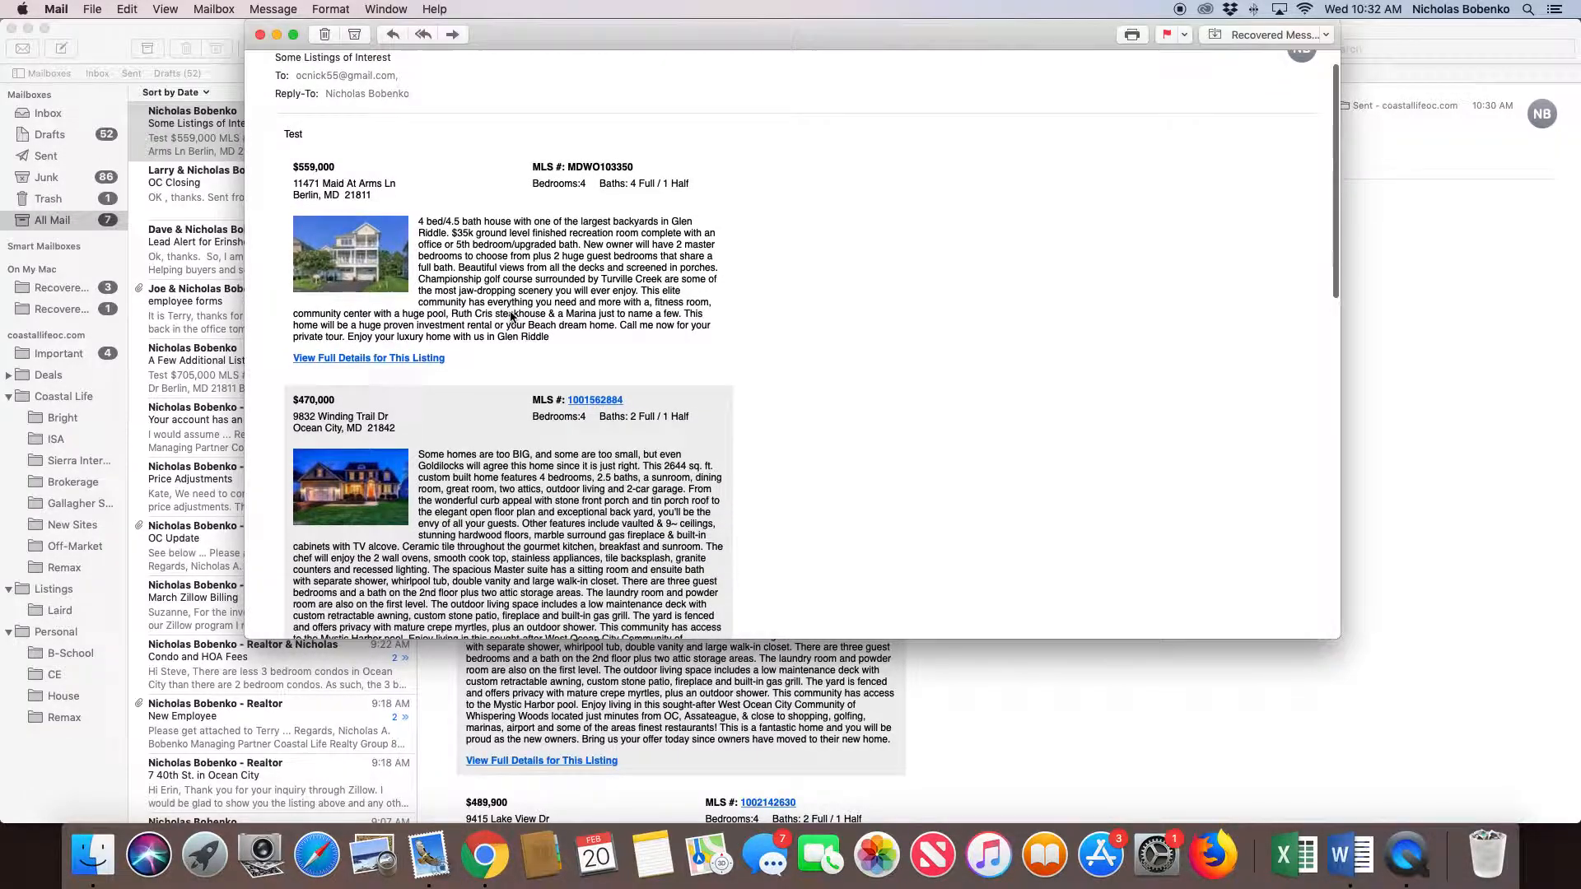
scroll(512, 323, "down", 5)
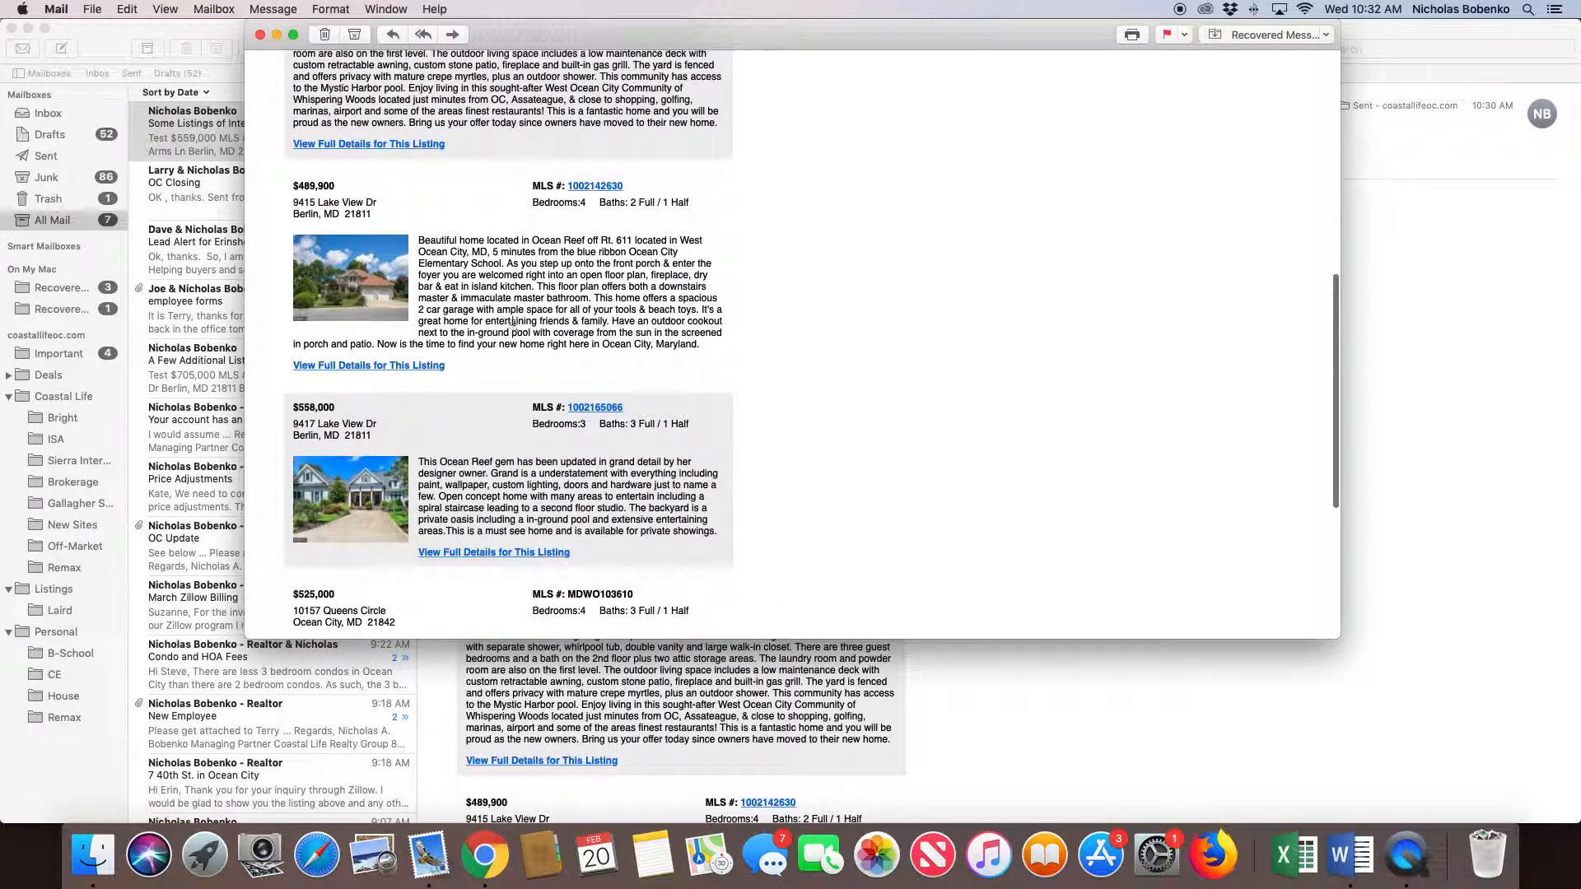
scroll(513, 321, "up", 10)
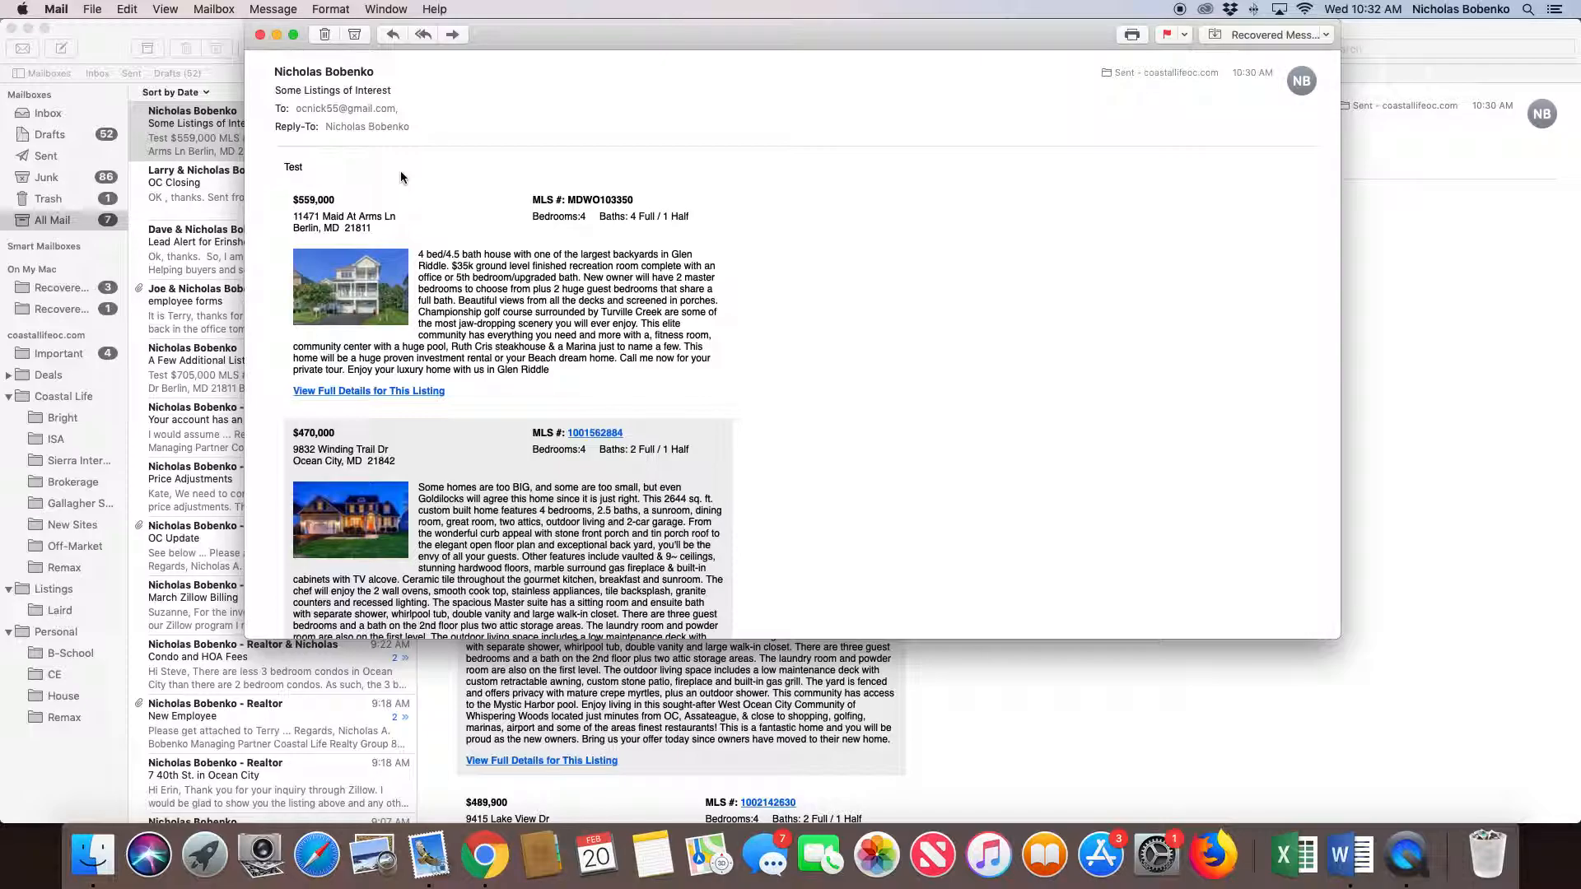
scroll(515, 263, "down", 3)
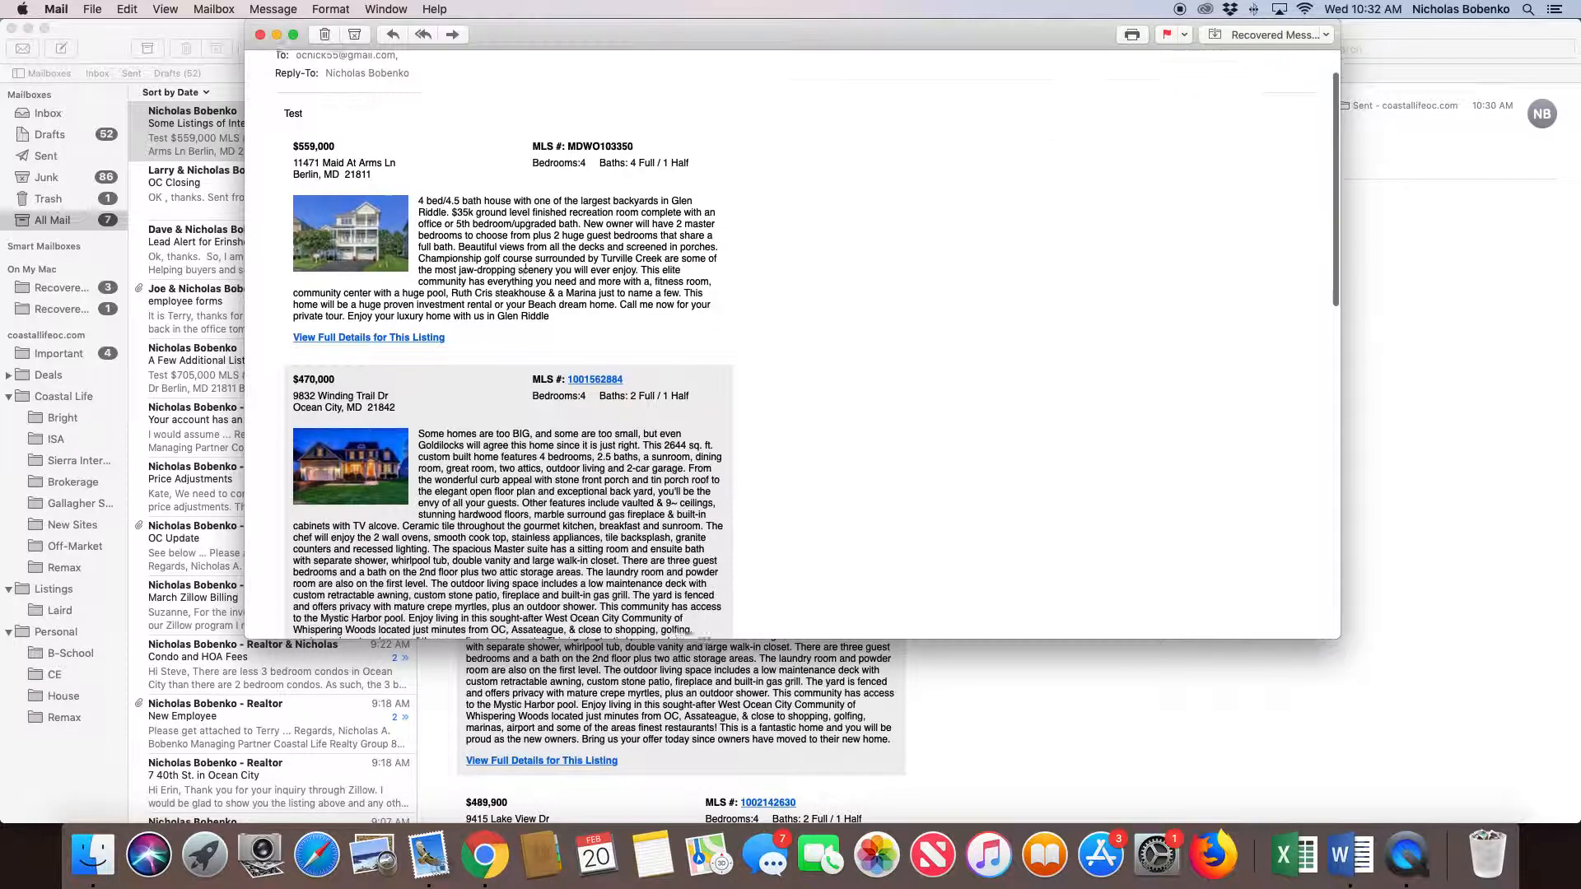
scroll(522, 276, "up", 3)
scroll(523, 281, "down", 5)
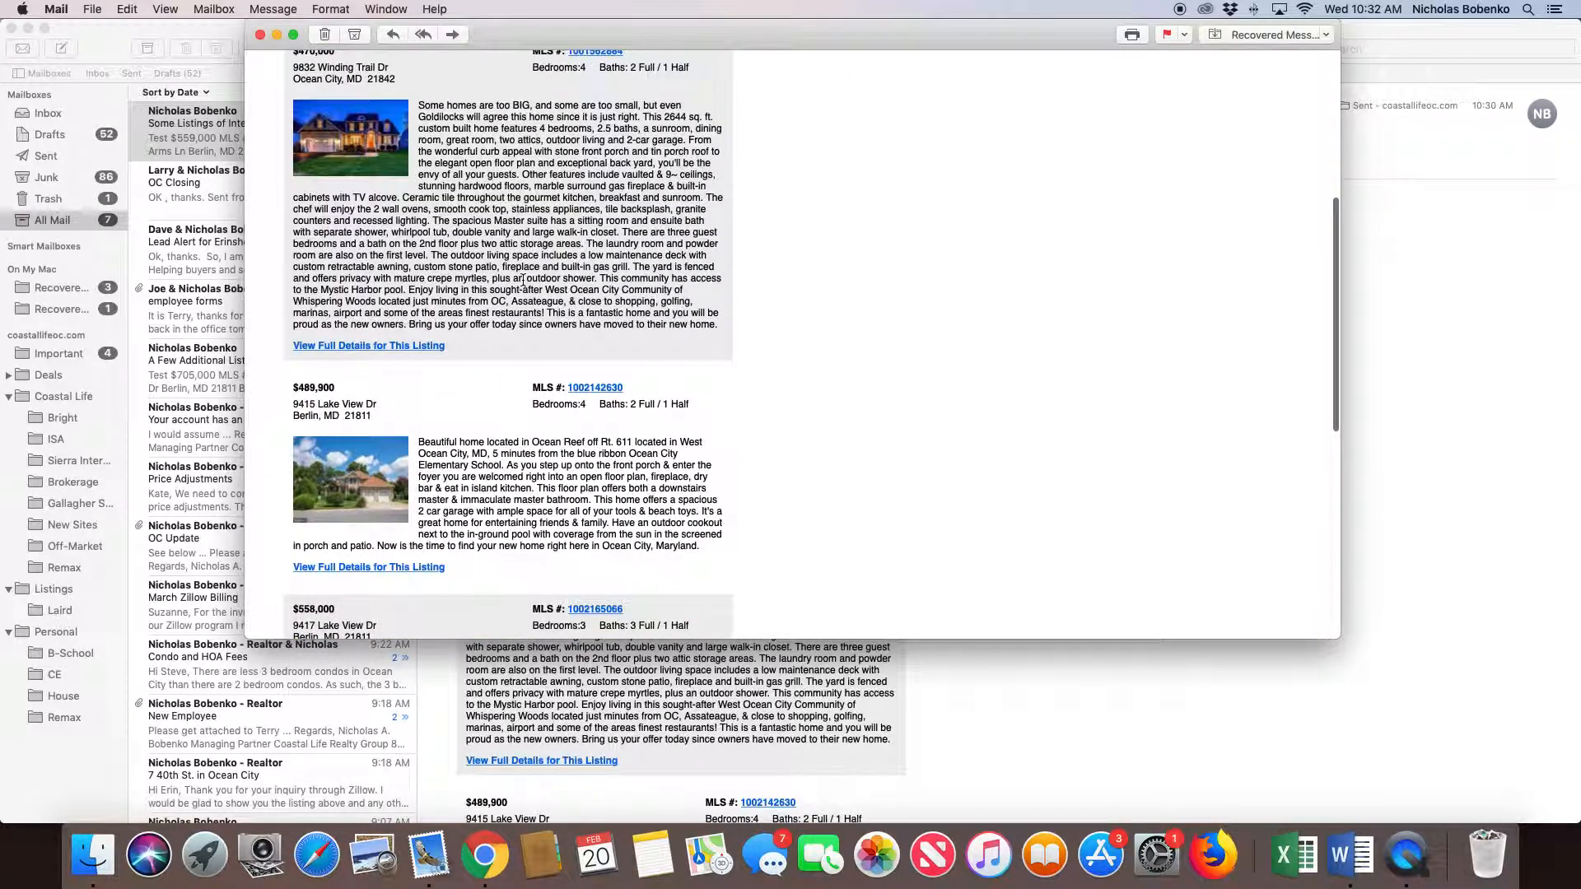
scroll(523, 281, "up", 5)
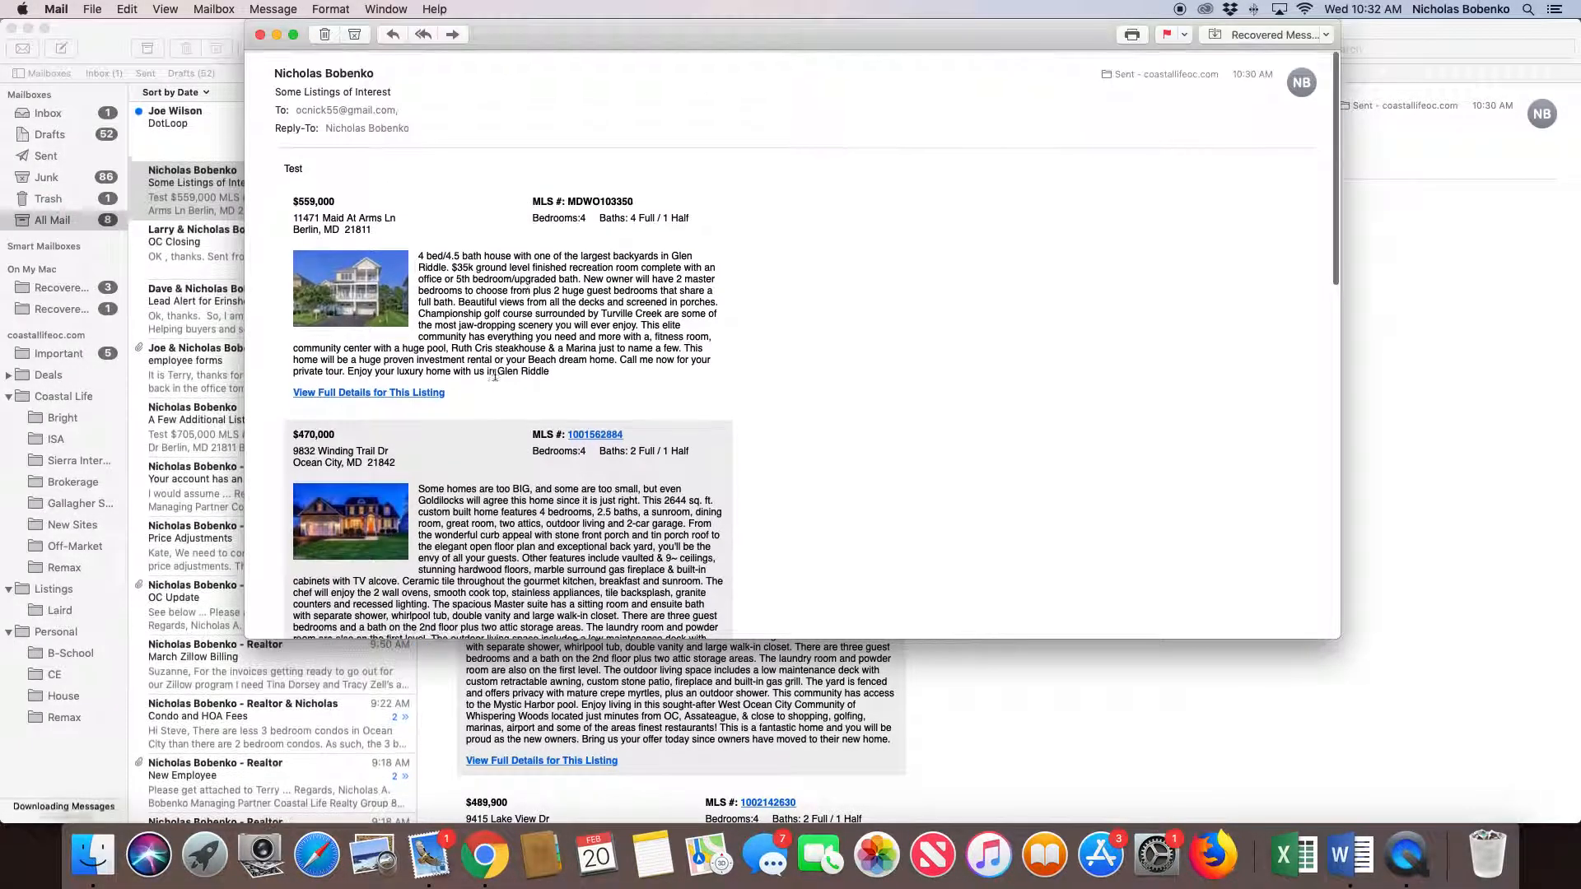
- Open the first listing's full details from the email, sign in to the property site with the lead's email address, and view the listing
left_click(410, 392)
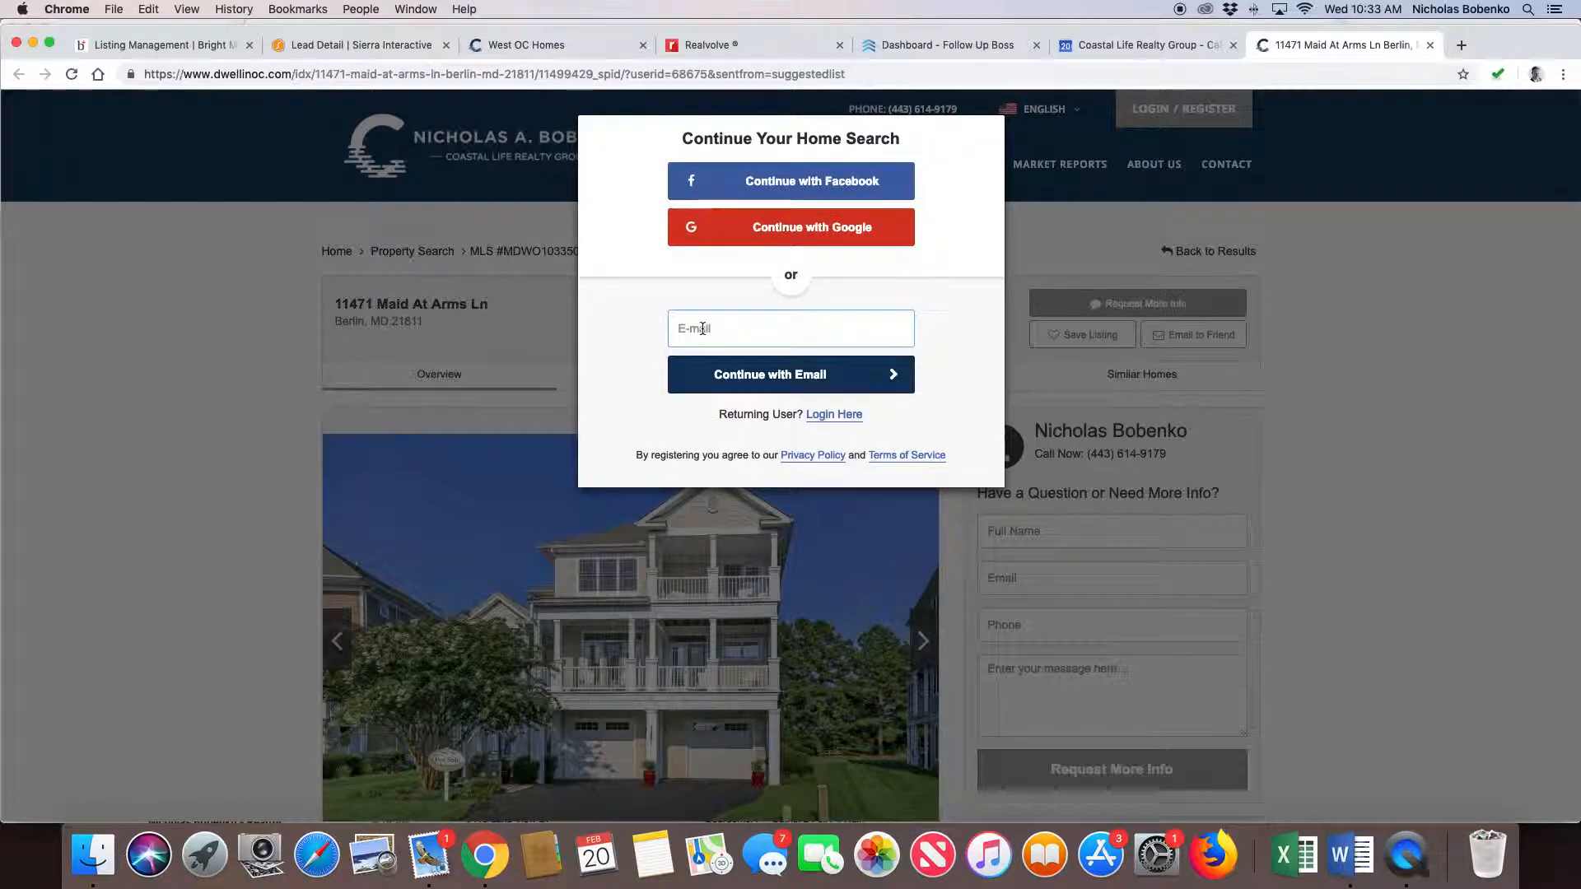
left_click(703, 328)
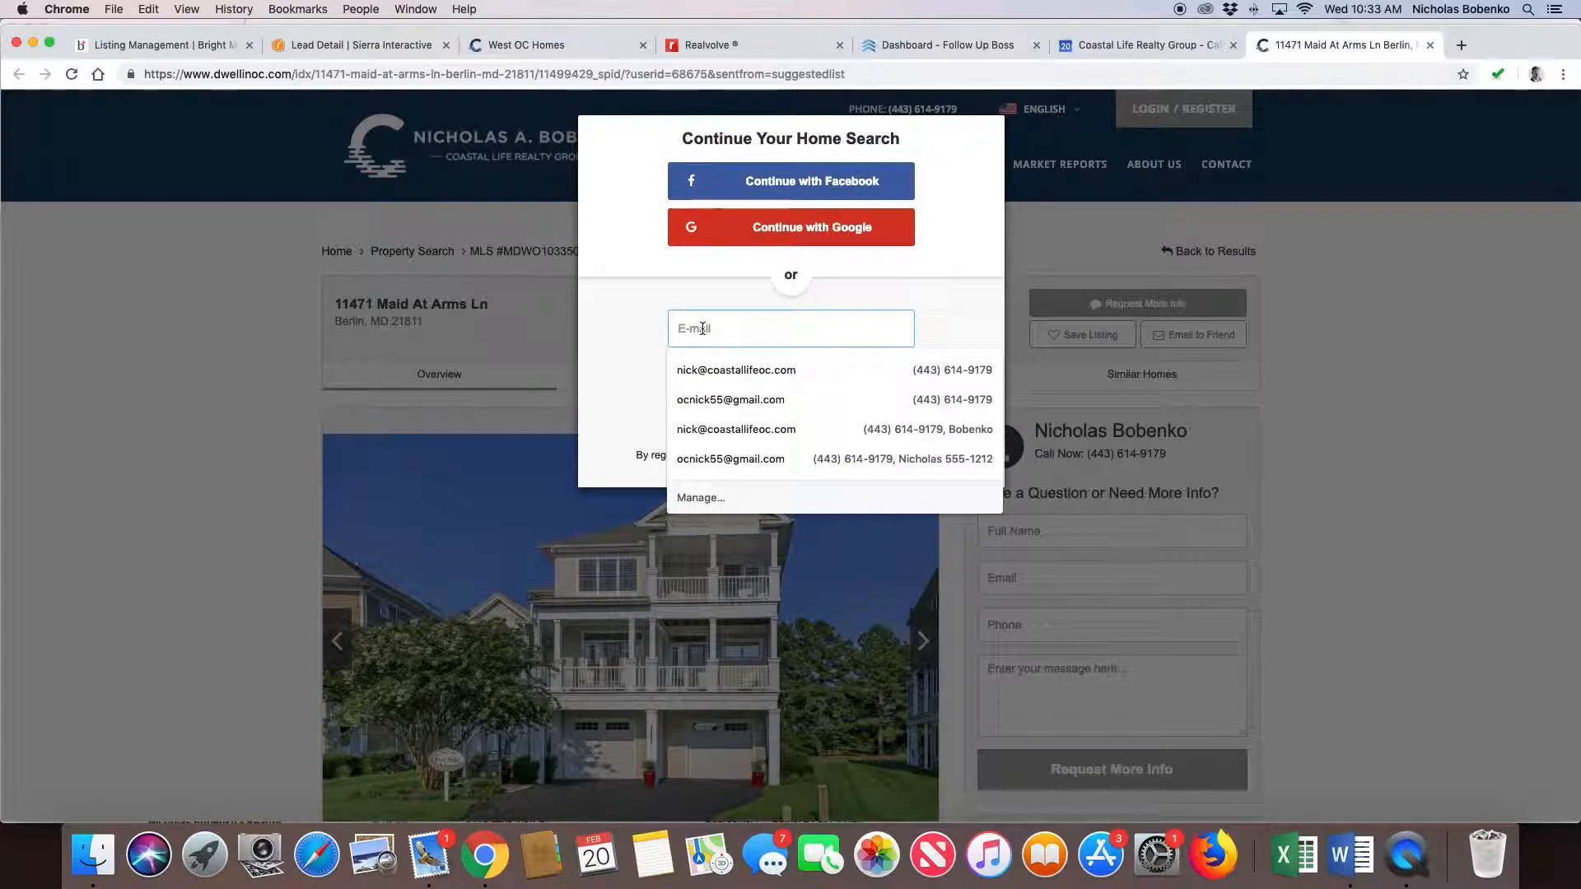
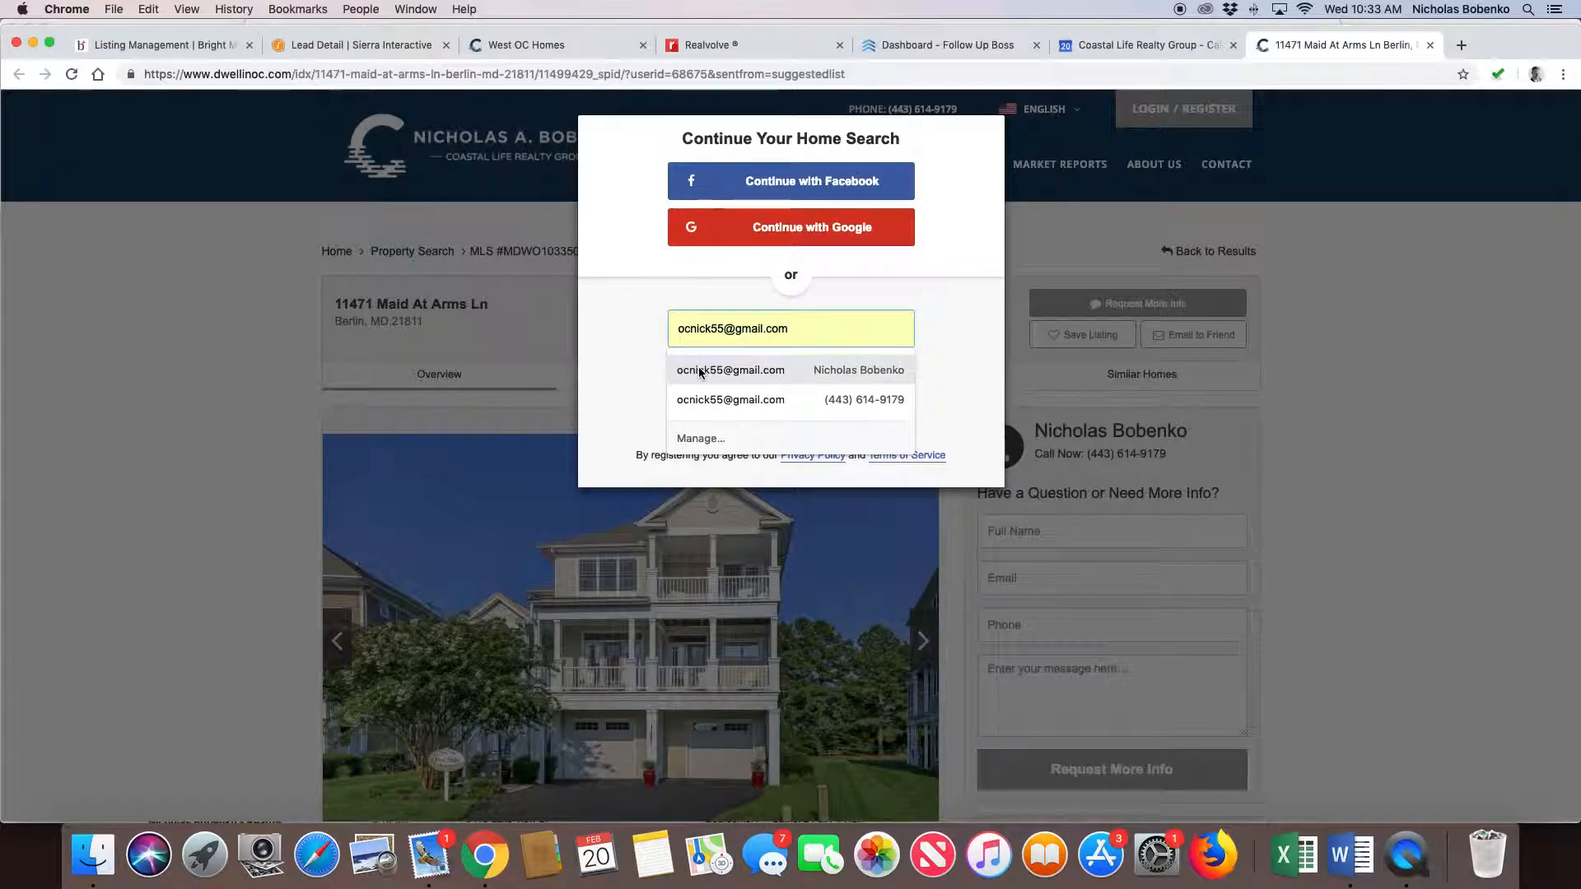
left_click(708, 368)
left_click(724, 381)
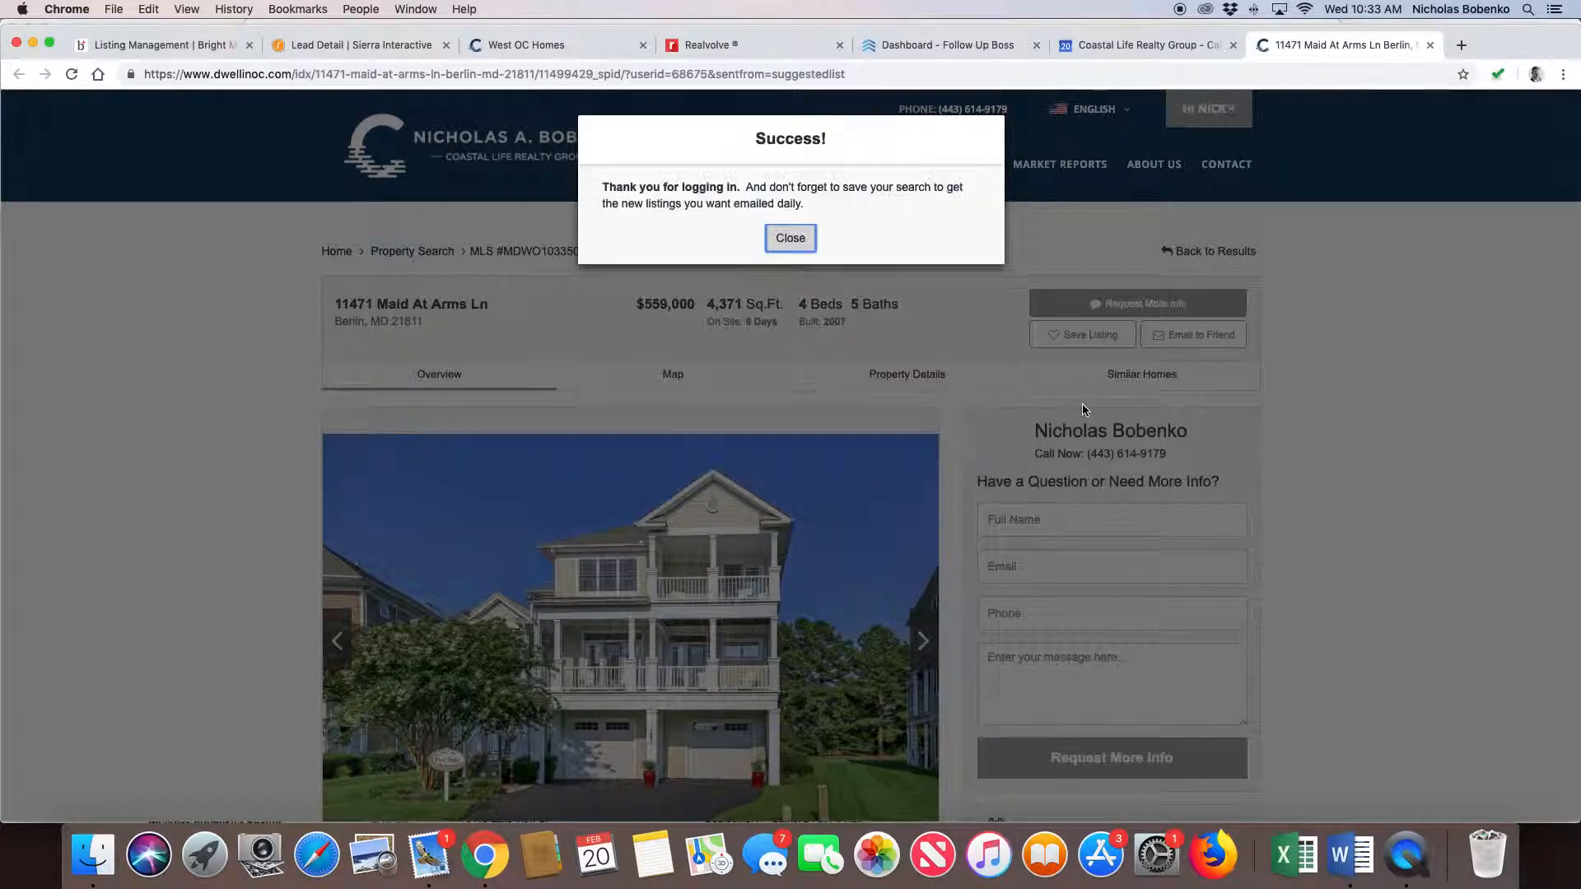
left_click(798, 246)
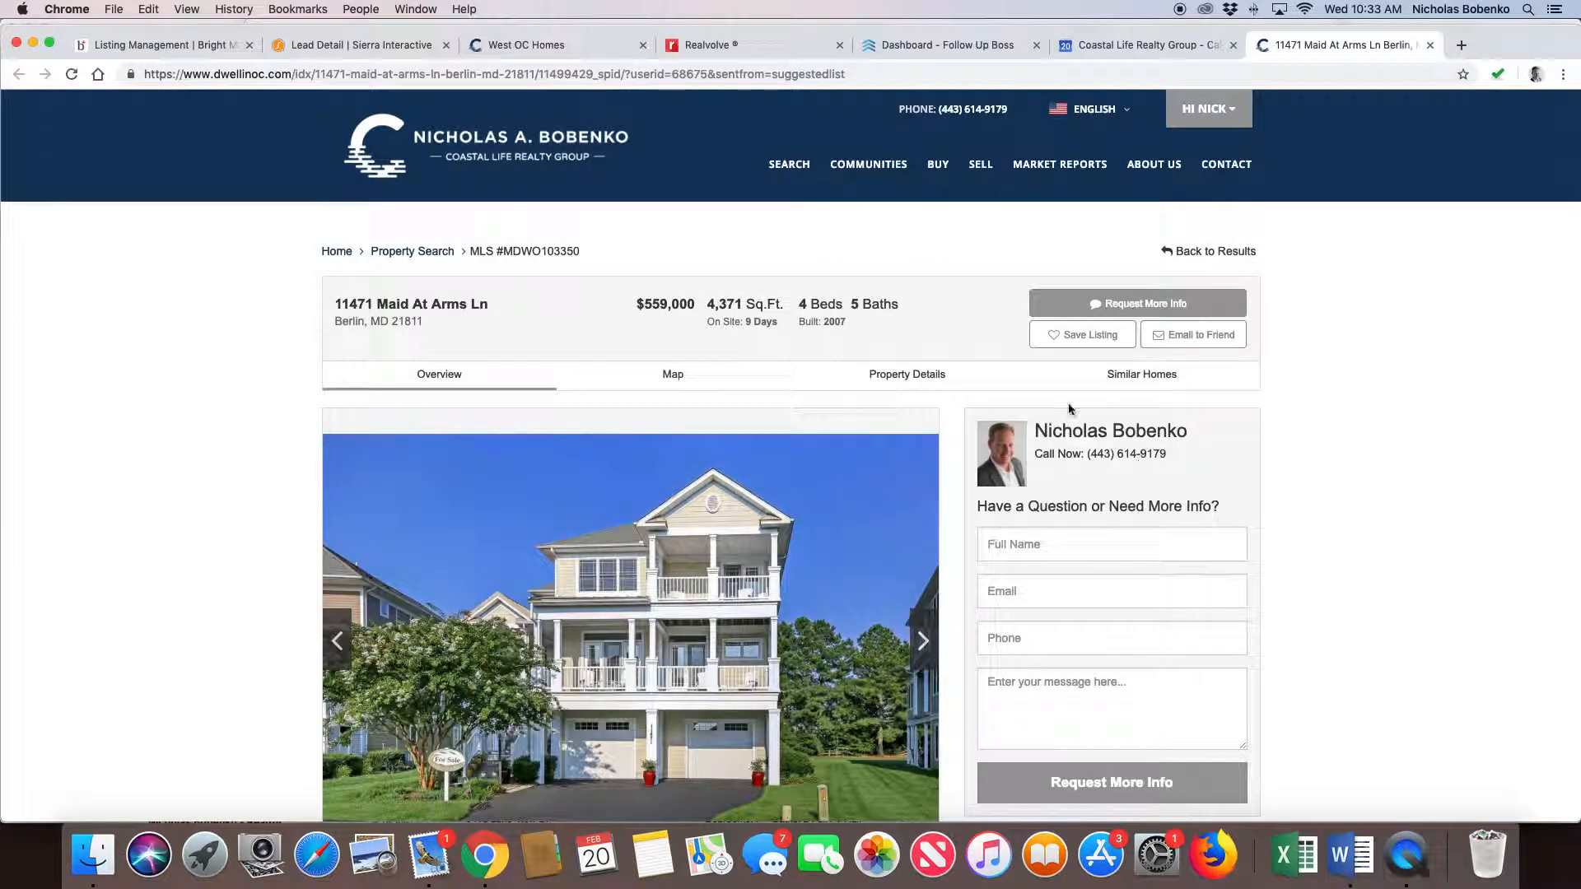
scroll(1120, 587, "down", 3)
scroll(1119, 587, "up", 3)
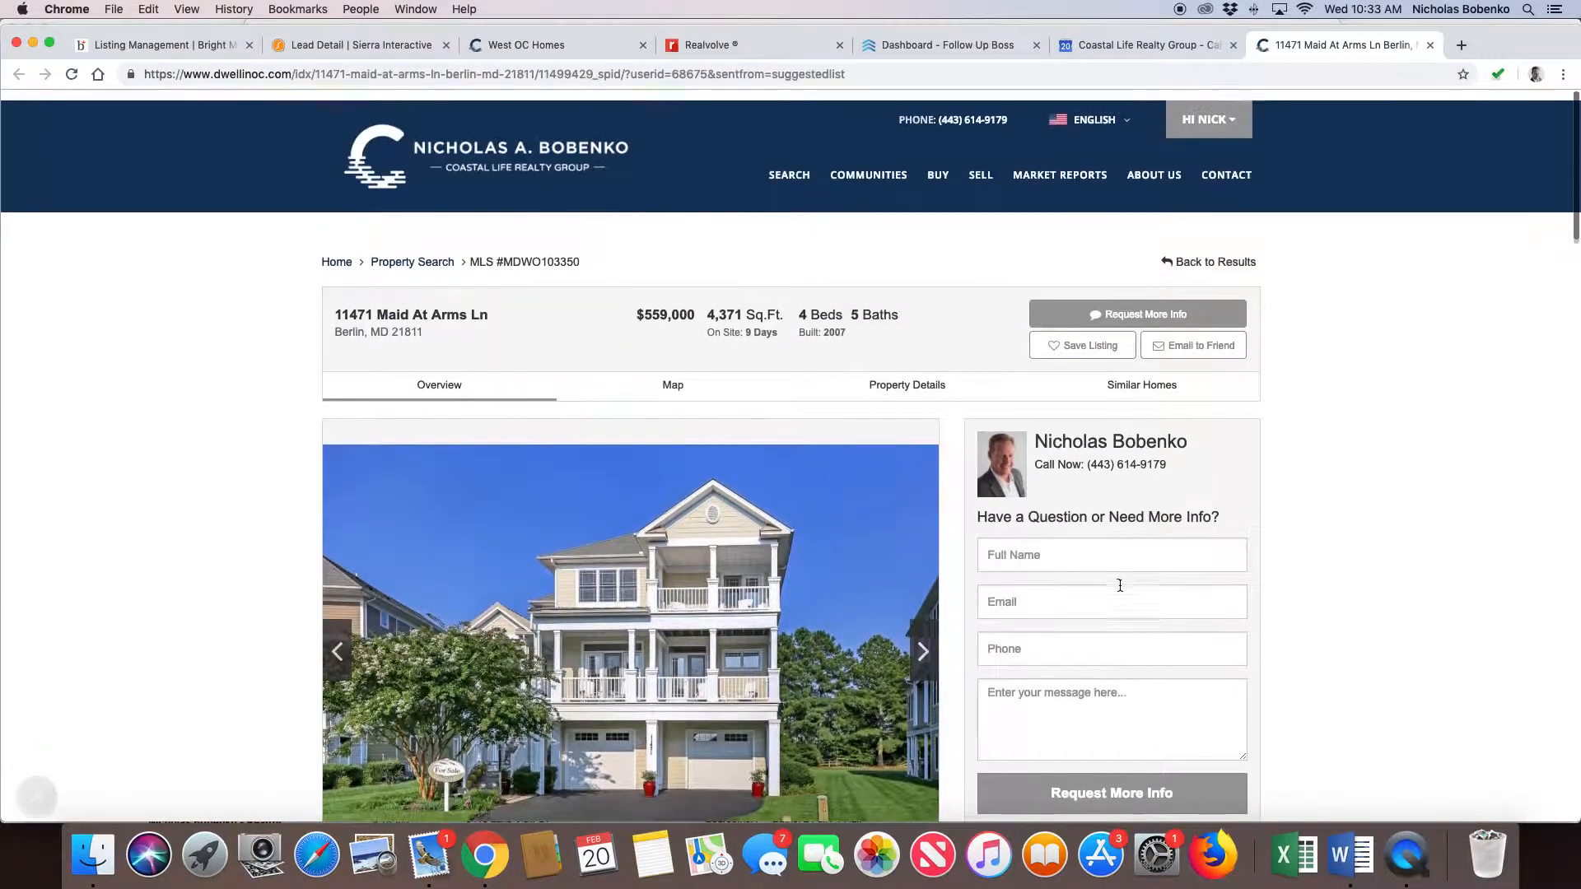
- Return to the lead's record in Sierra Interactive and show its saved searches and market updates
left_click(354, 44)
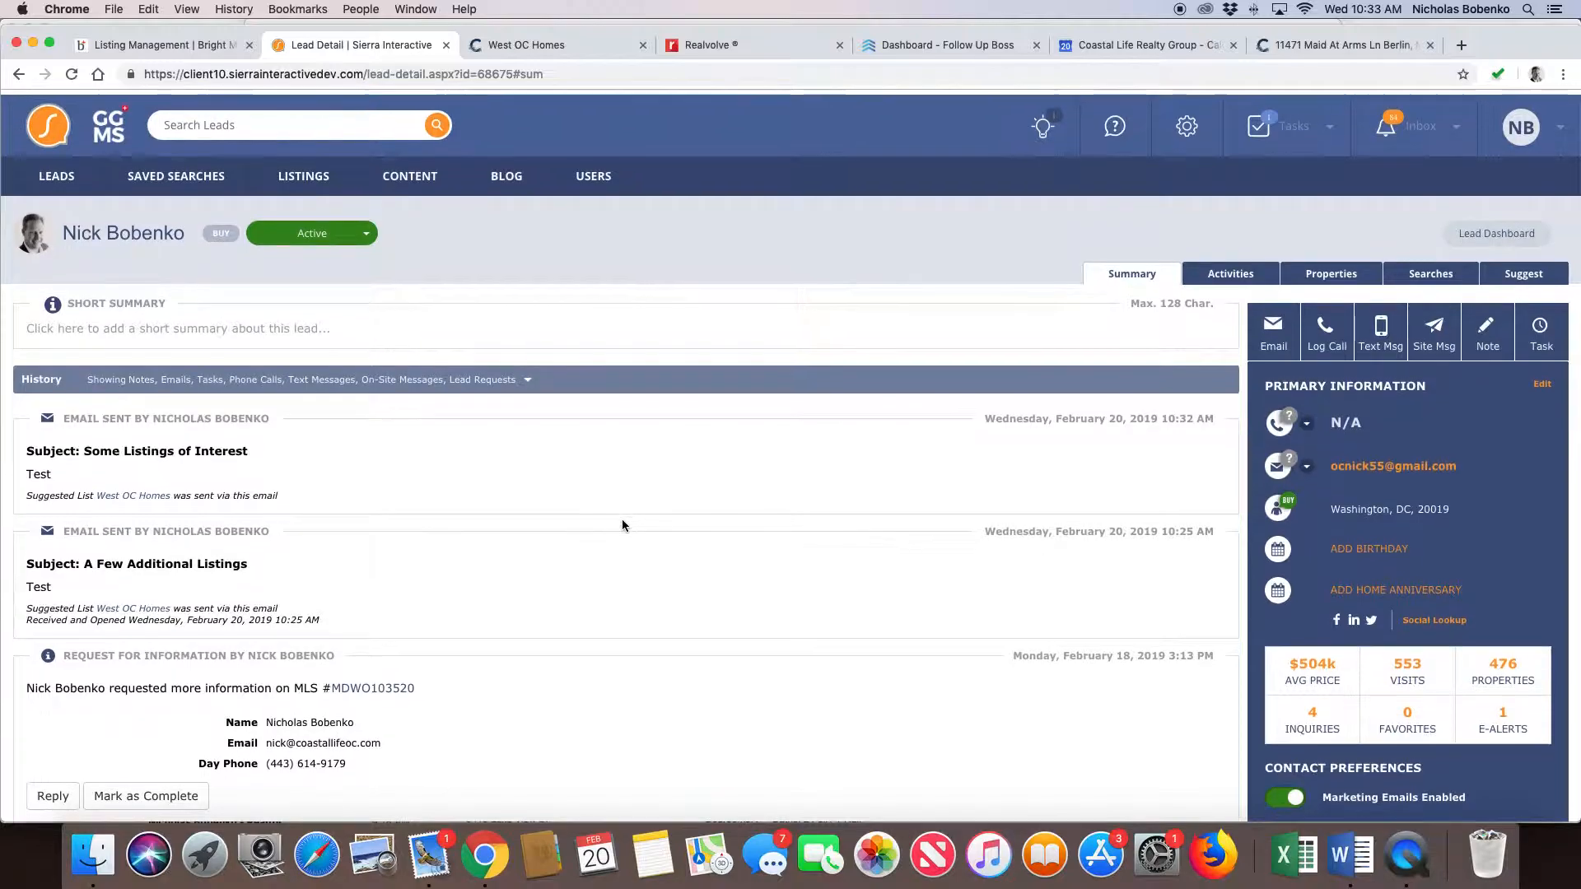
left_click(1419, 270)
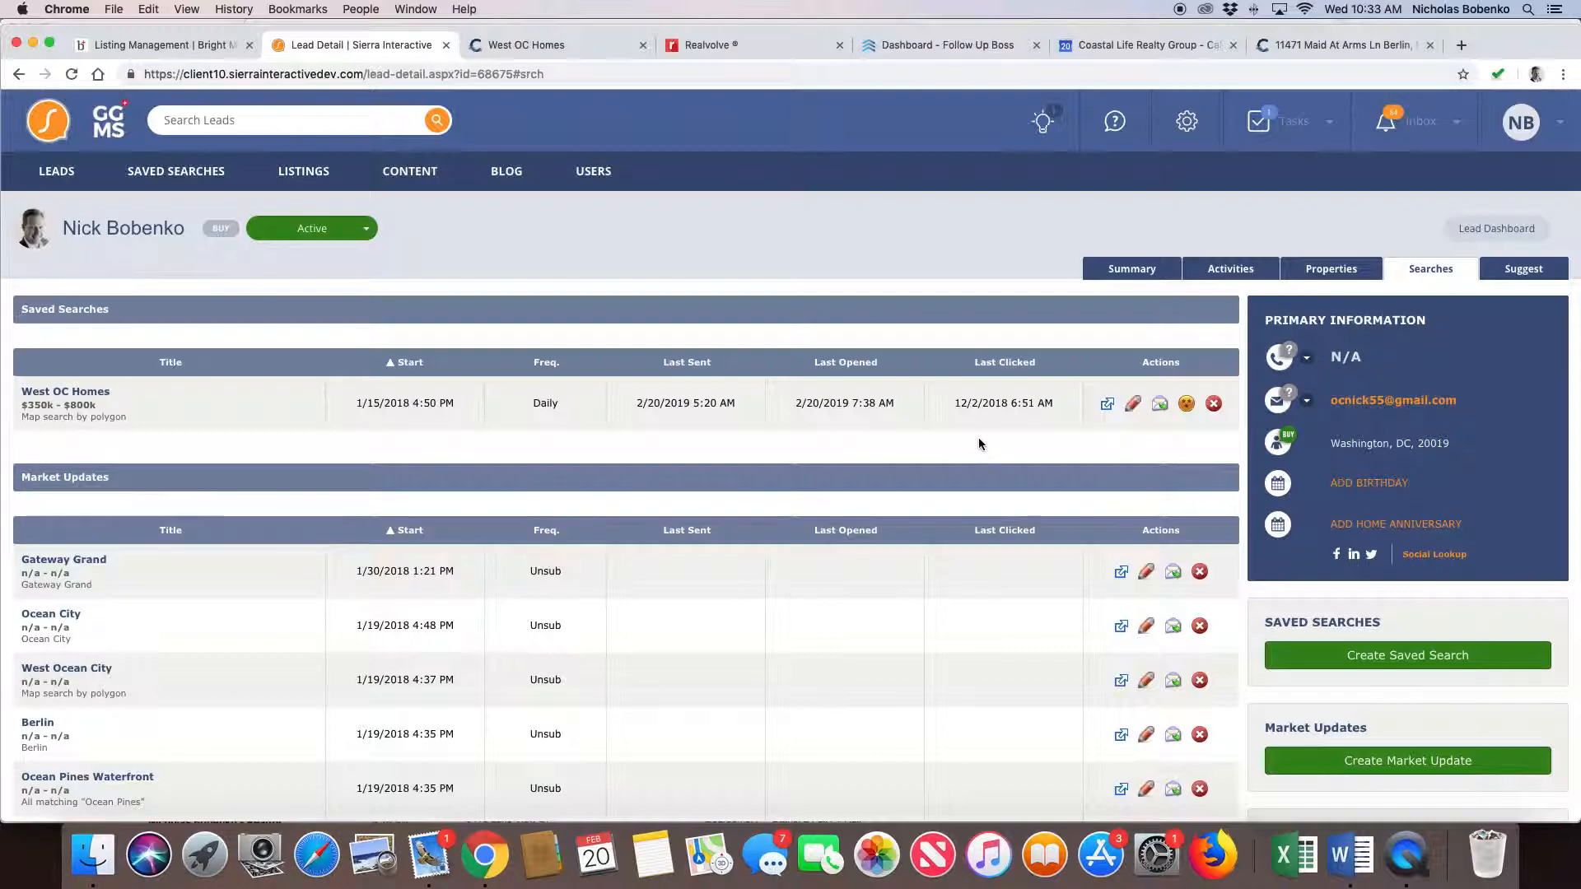
scroll(1009, 408, "up", 1)
- Open the Gateway Grand market update page and view its active, under contract and sold properties
left_click(1121, 572)
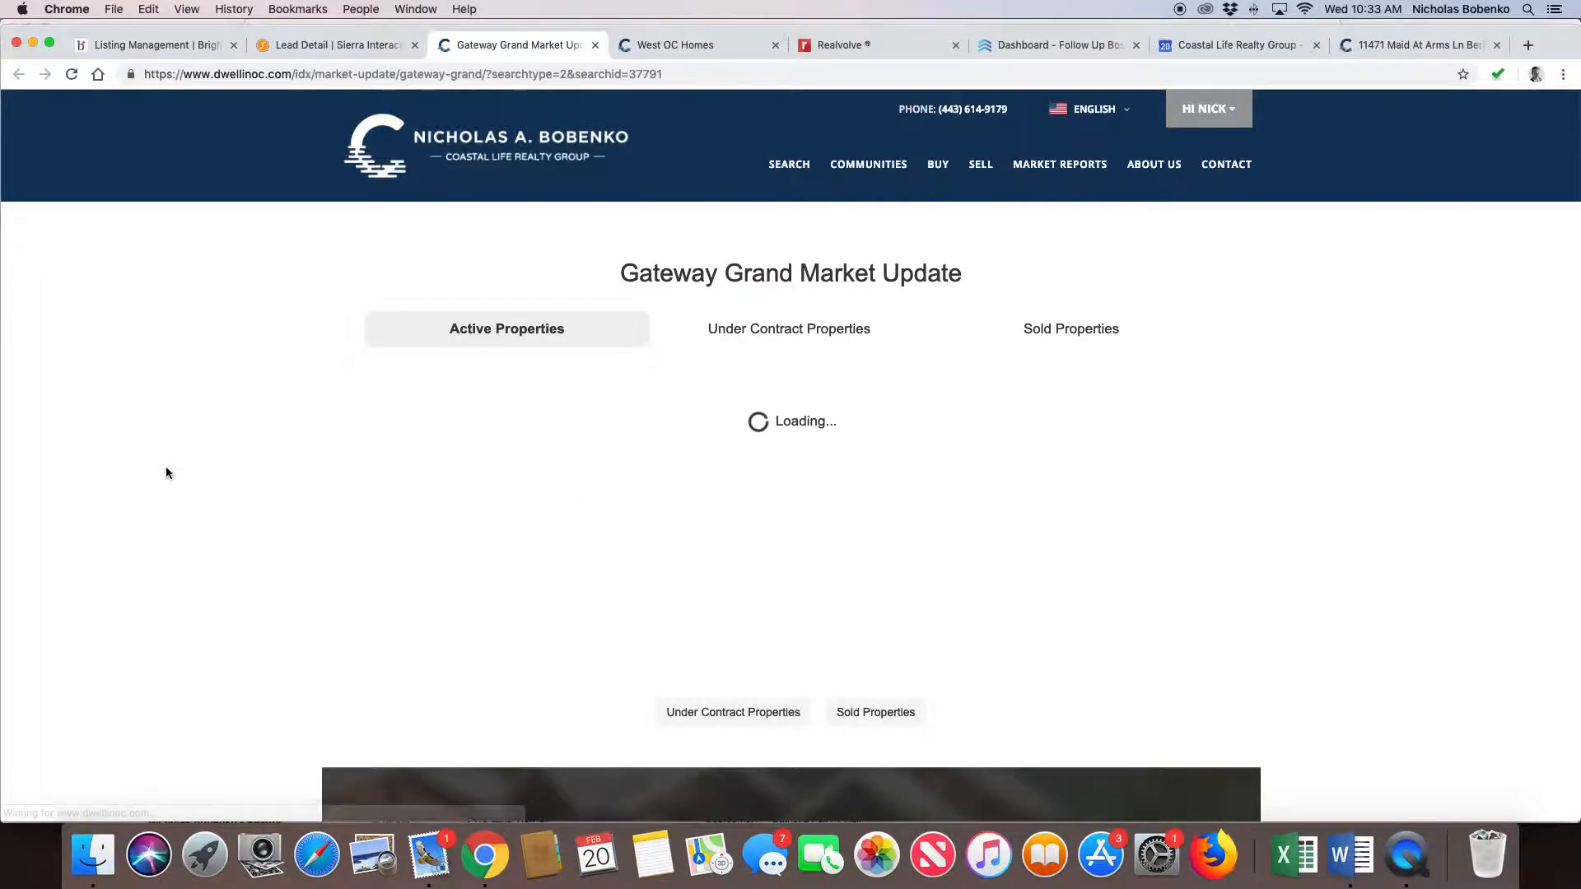
scroll(236, 471, "down", 5)
scroll(235, 471, "up", 5)
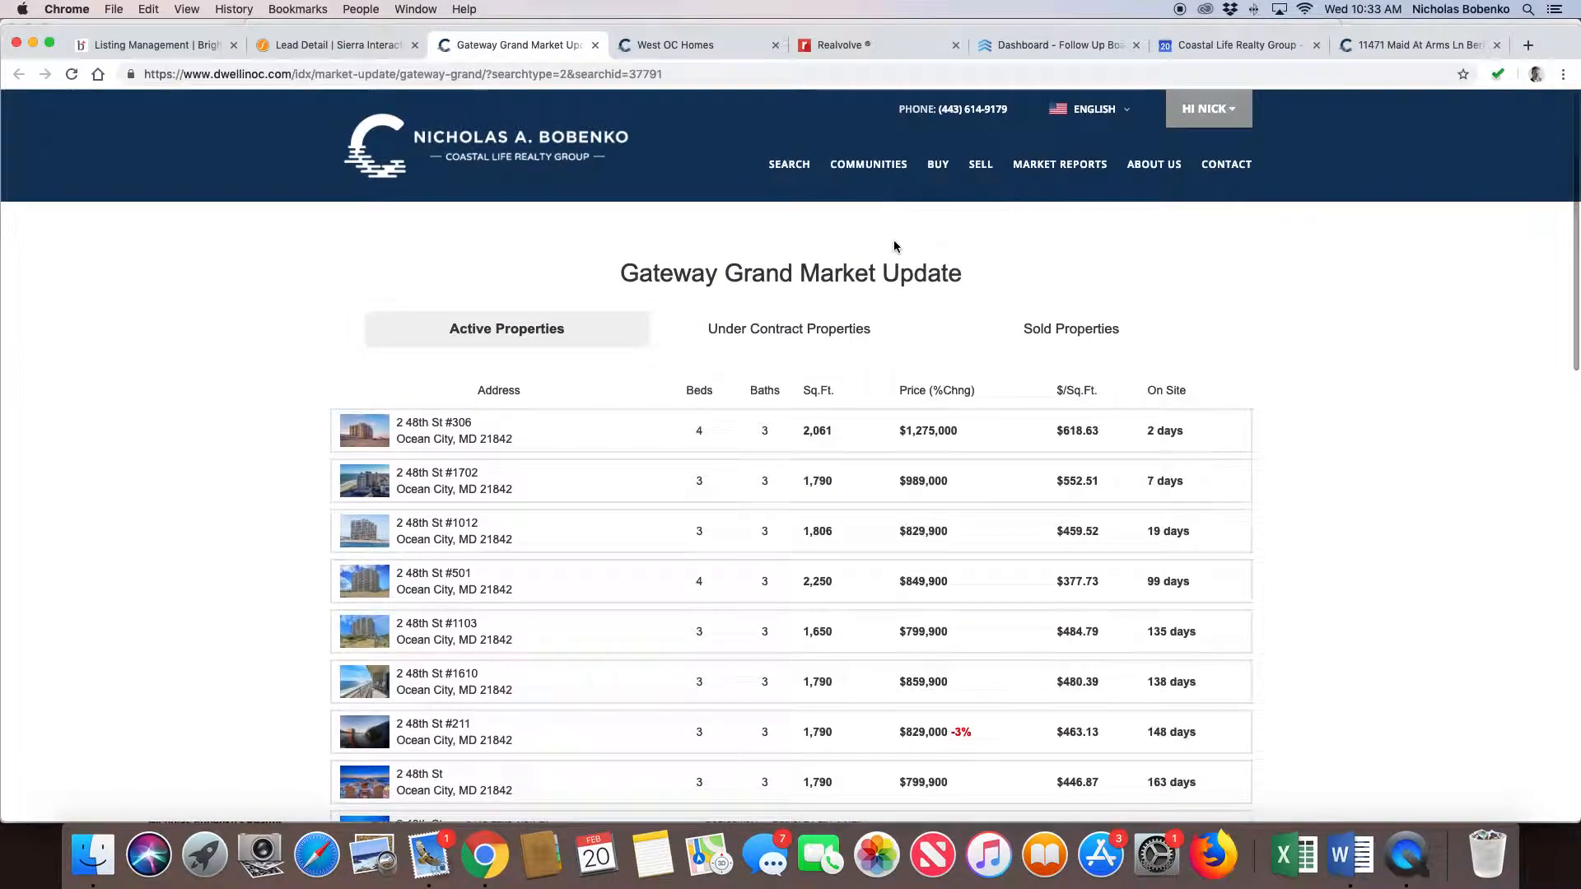
left_click(792, 334)
left_click(1110, 334)
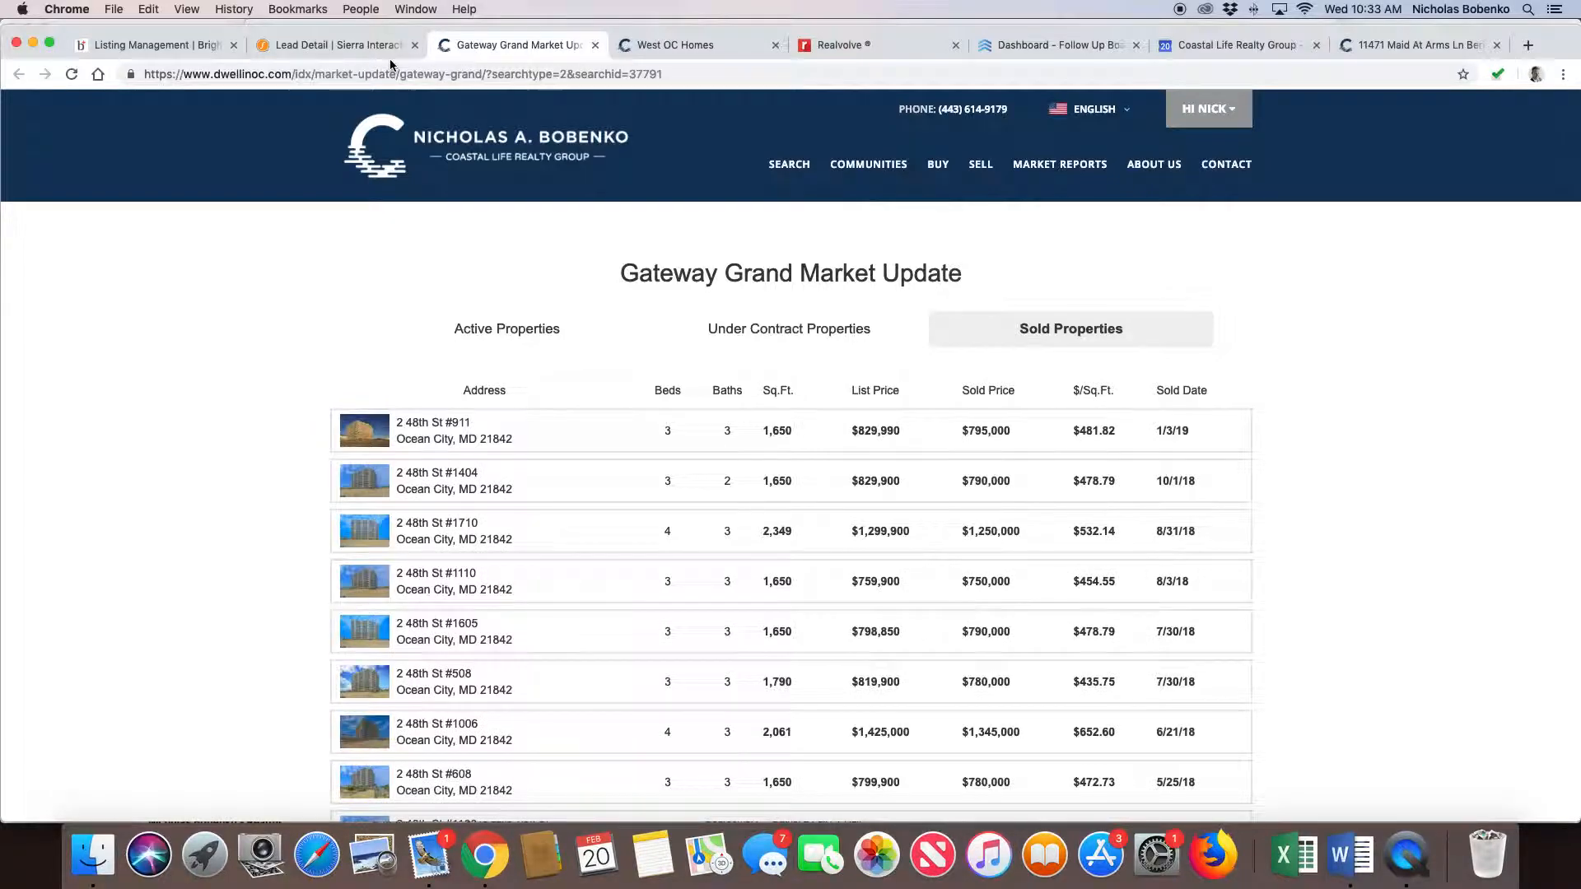
- Return to the lead's searches and check the option to email the Gateway Grand market update immediately, without sending it
left_click(346, 46)
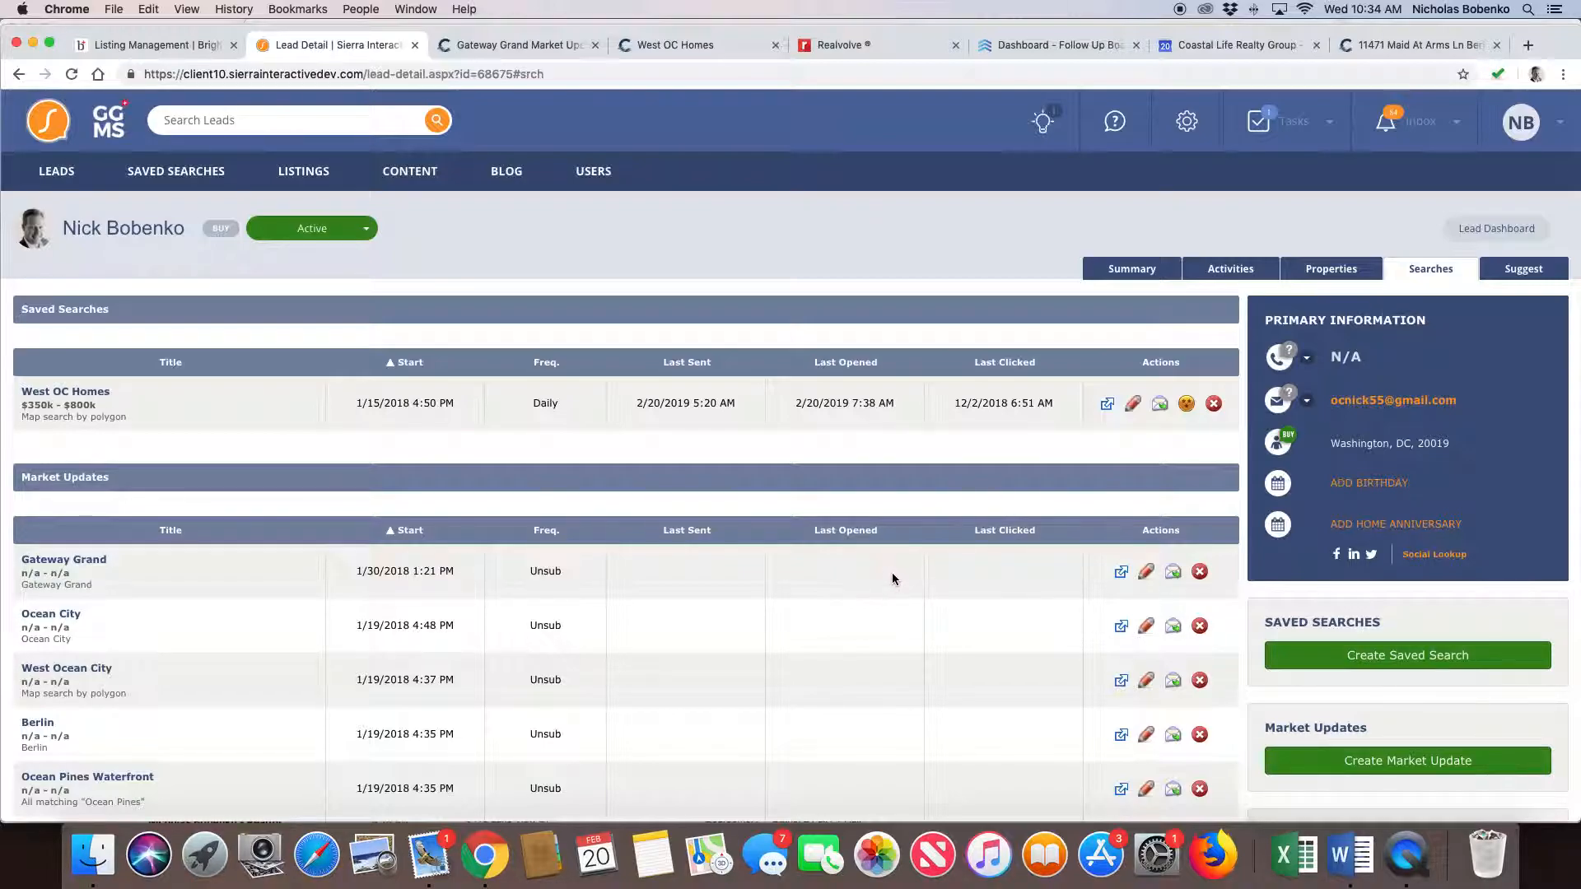
left_click(1174, 575)
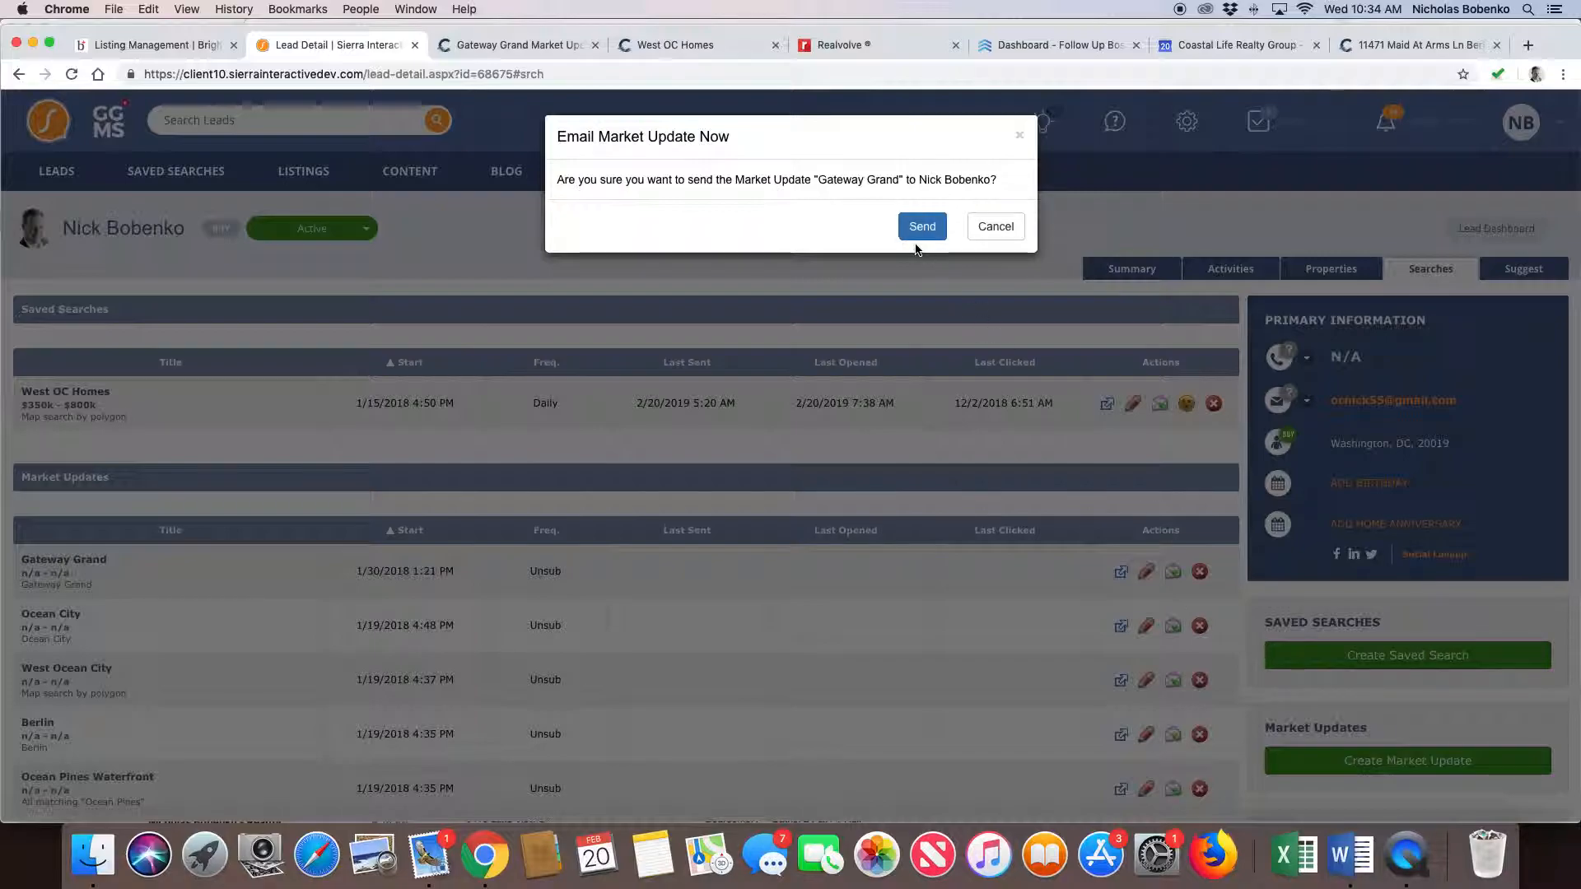
left_click(1021, 138)
- Edit the Gateway Grand market update, set sending its emails to No, and save it
left_click(1146, 572)
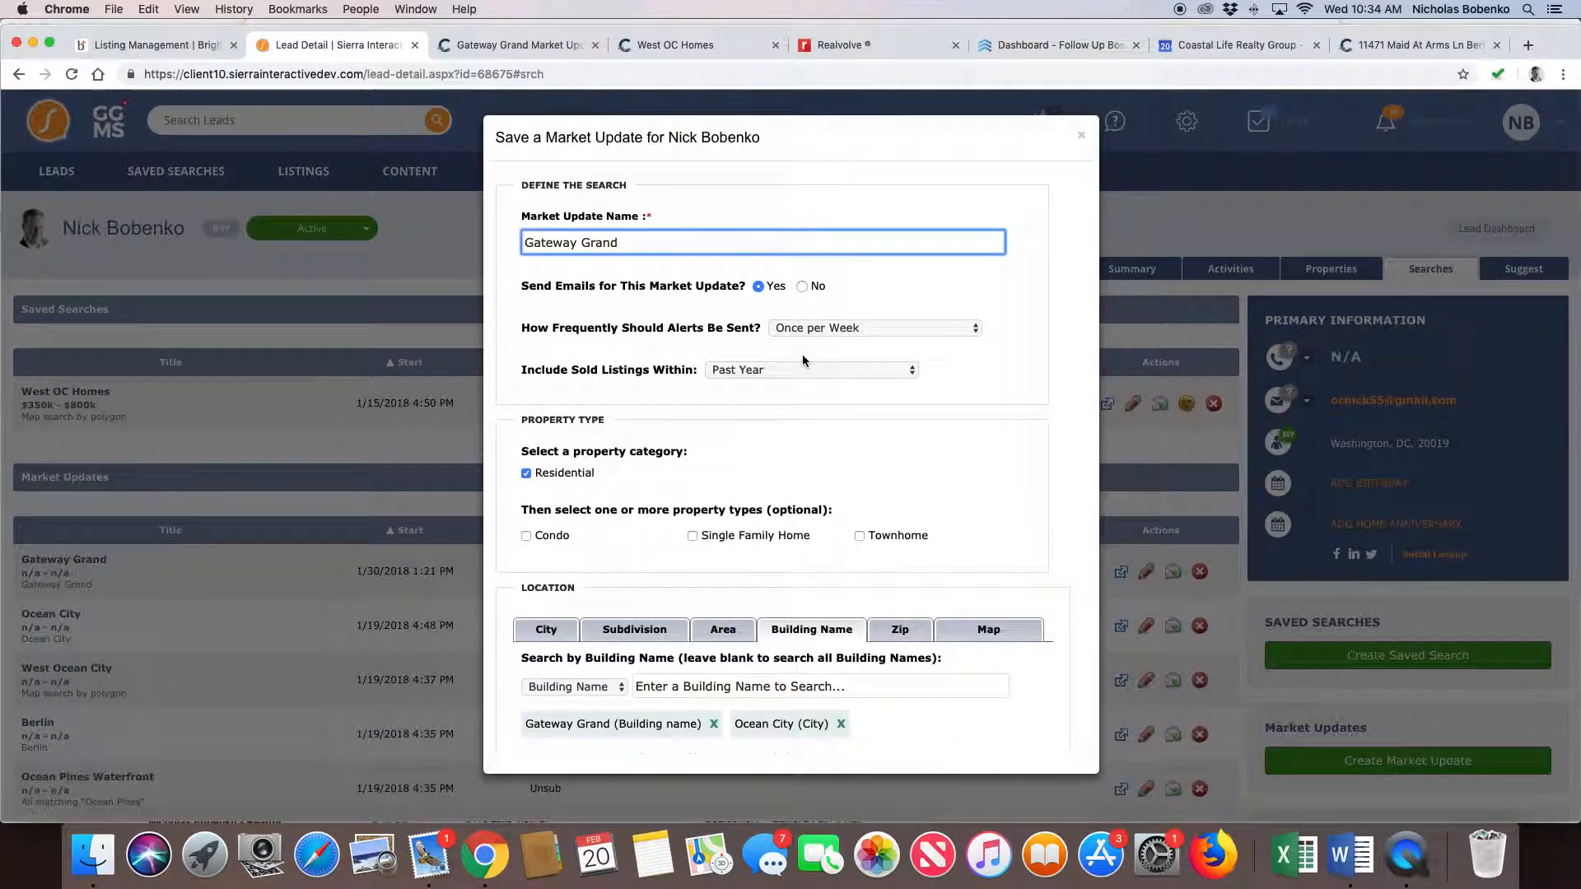
left_click(801, 286)
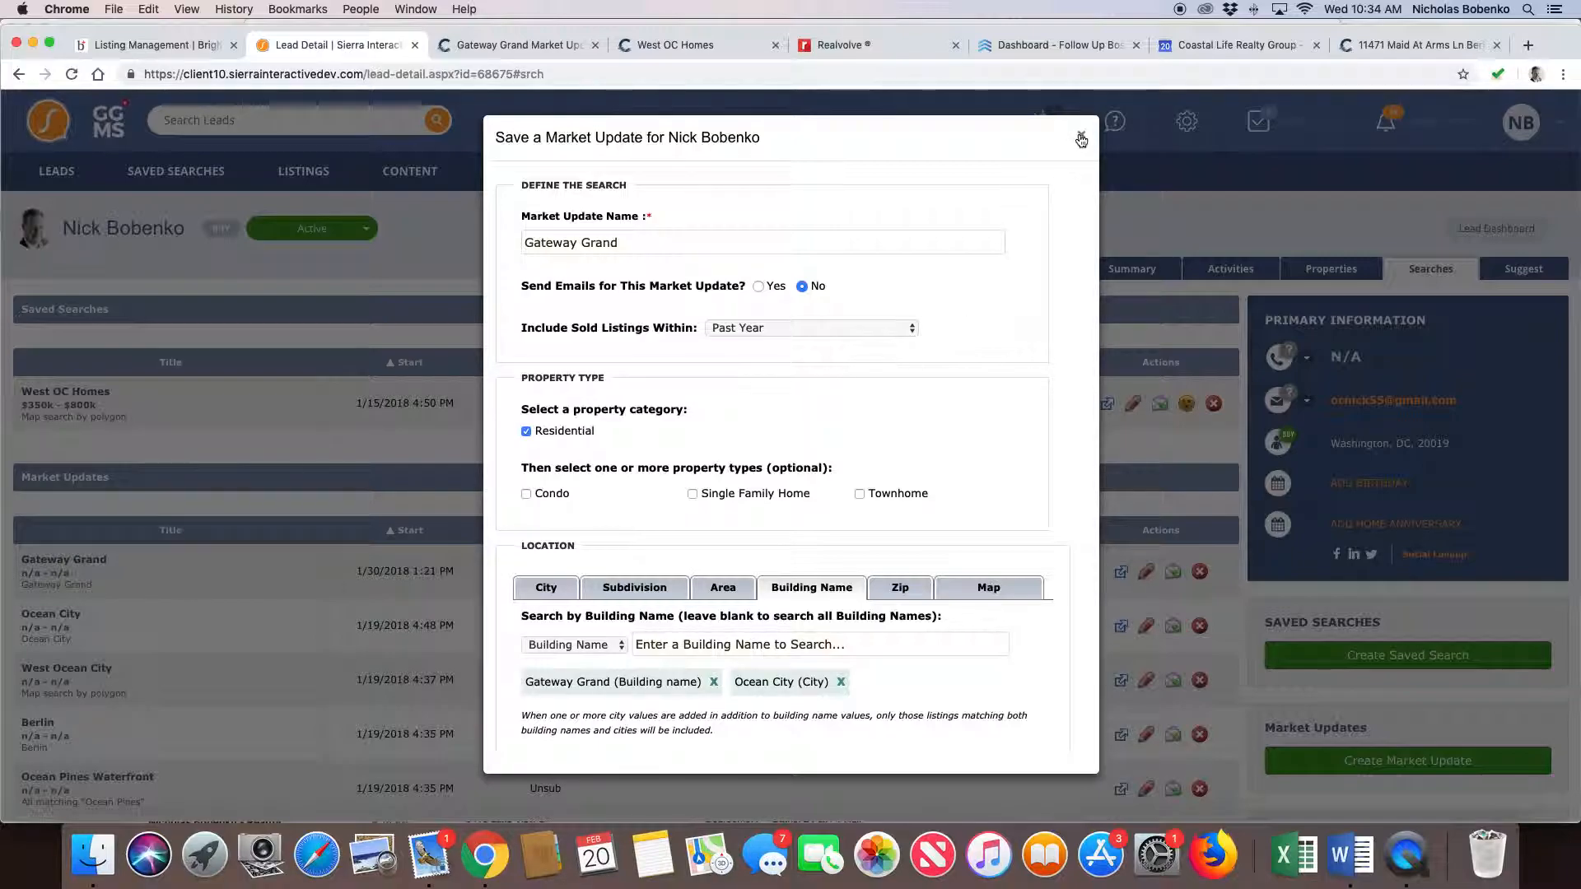
scroll(906, 371, "down", 6)
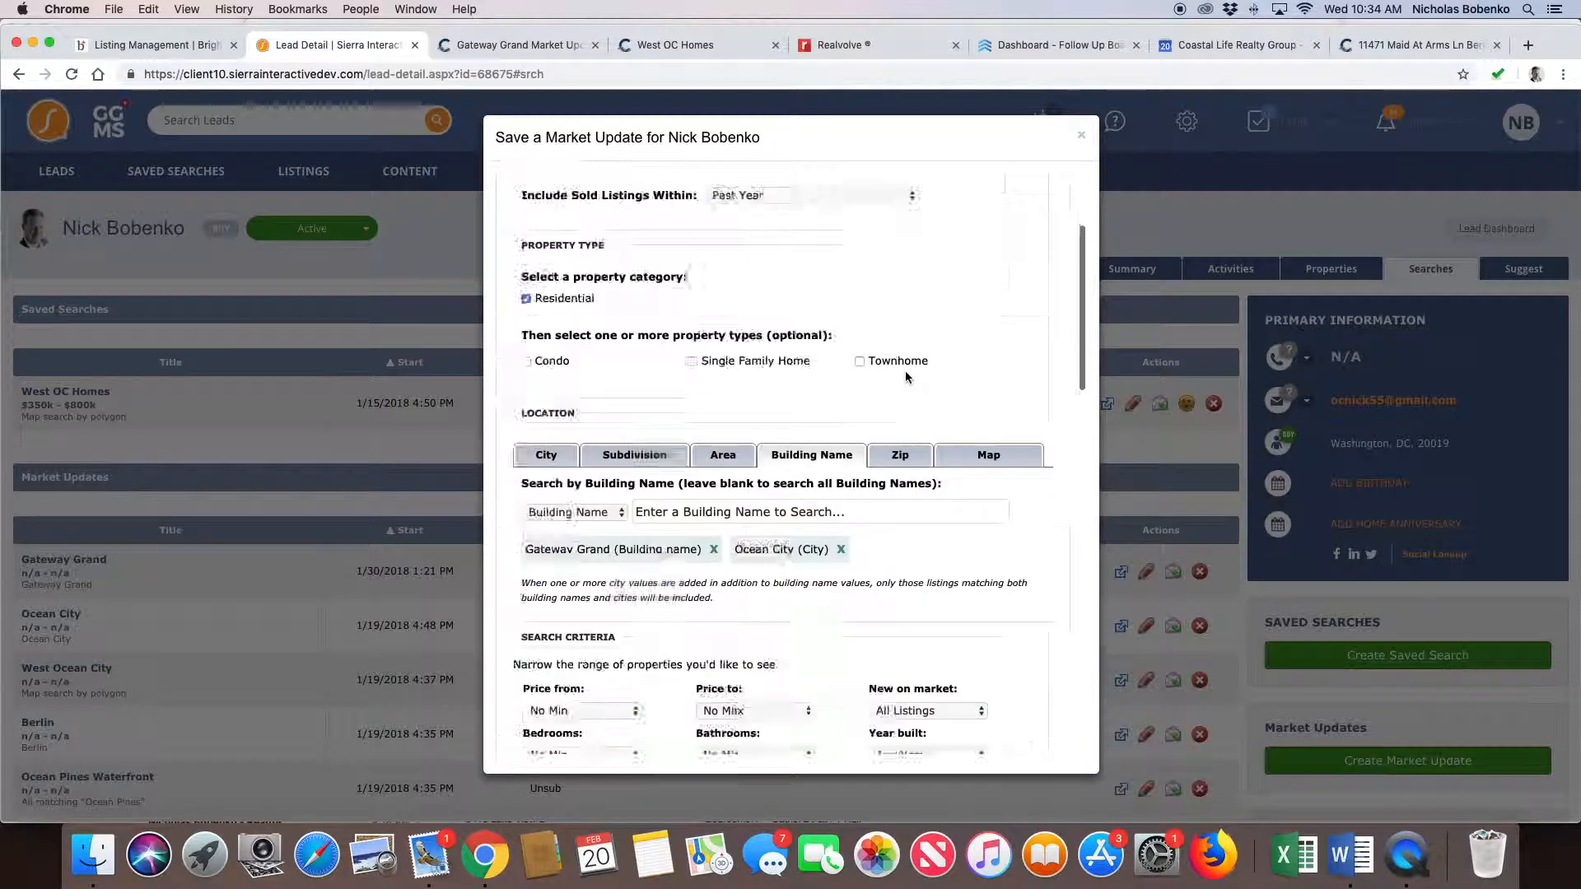
left_click(552, 730)
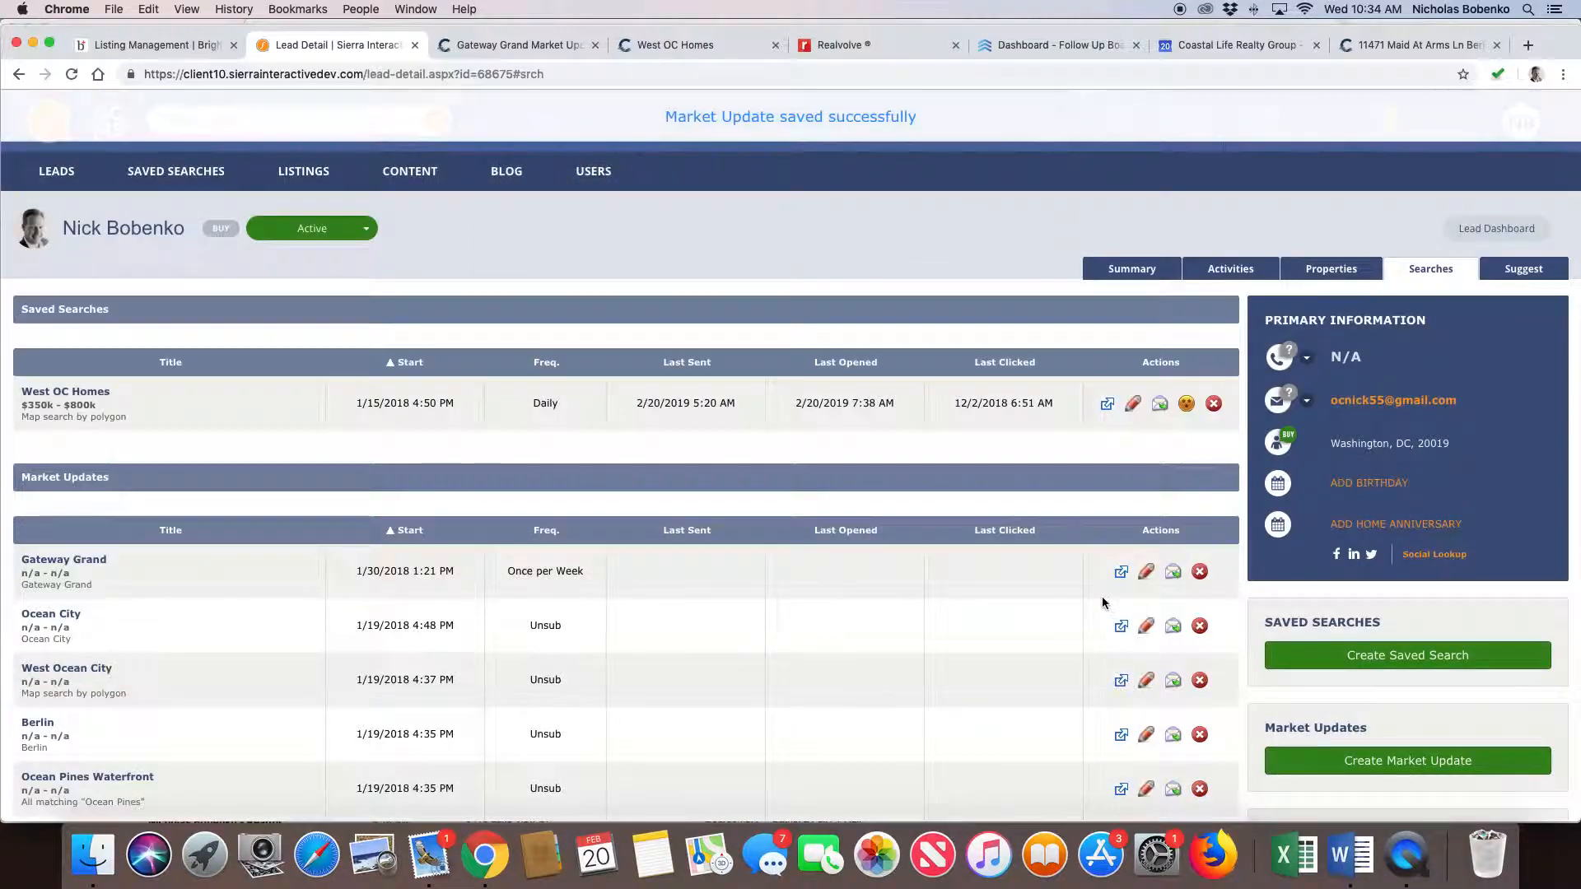
scroll(690, 399, "up", 1)
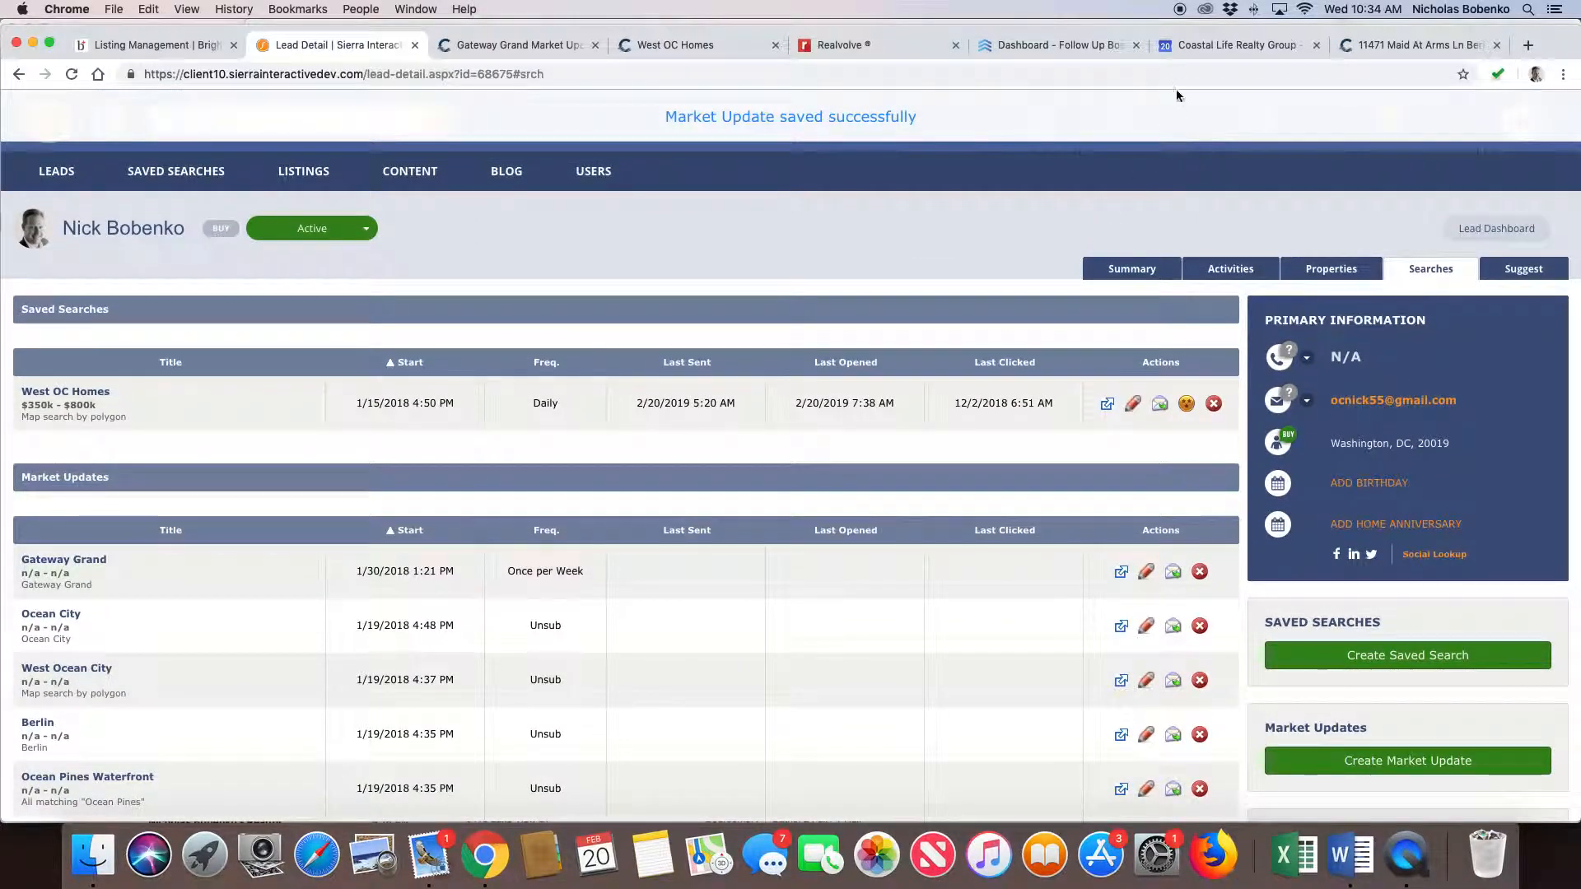